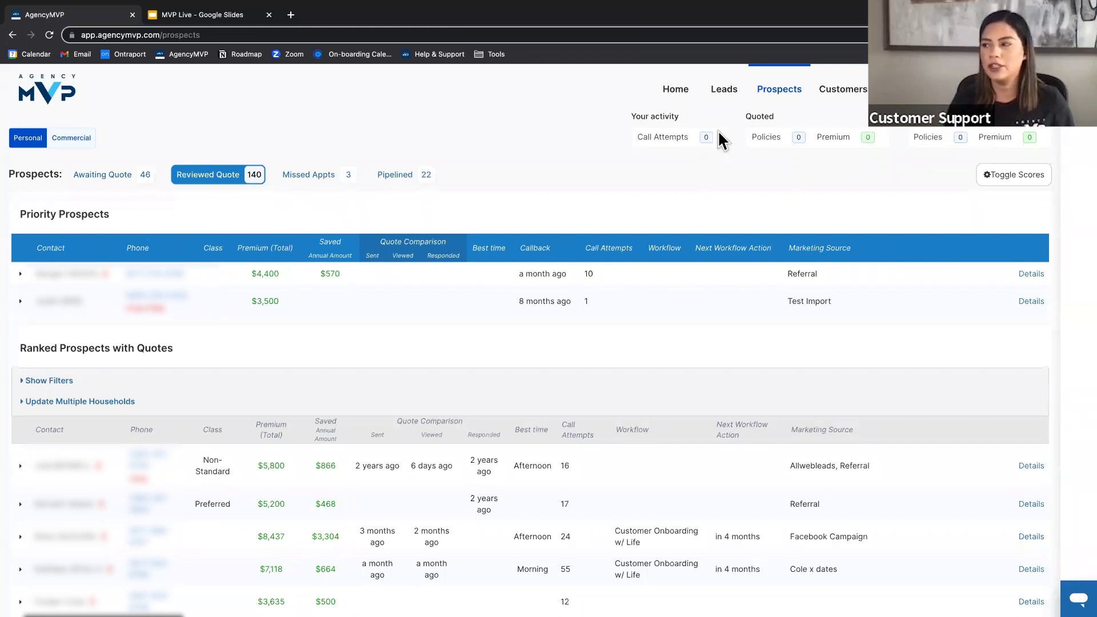
- View the API Leads and My API Leads lists, then return to the list of all leads
{"action": "mouse_move", "coordinate": [718, 99]}
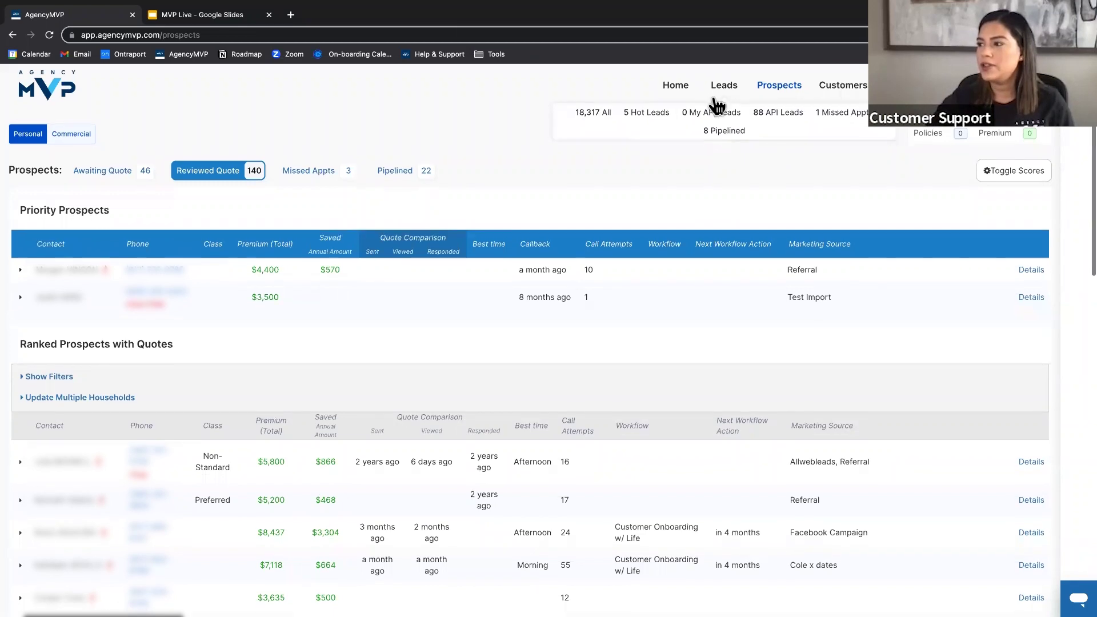
{"action": "mouse_move", "coordinate": [776, 99]}
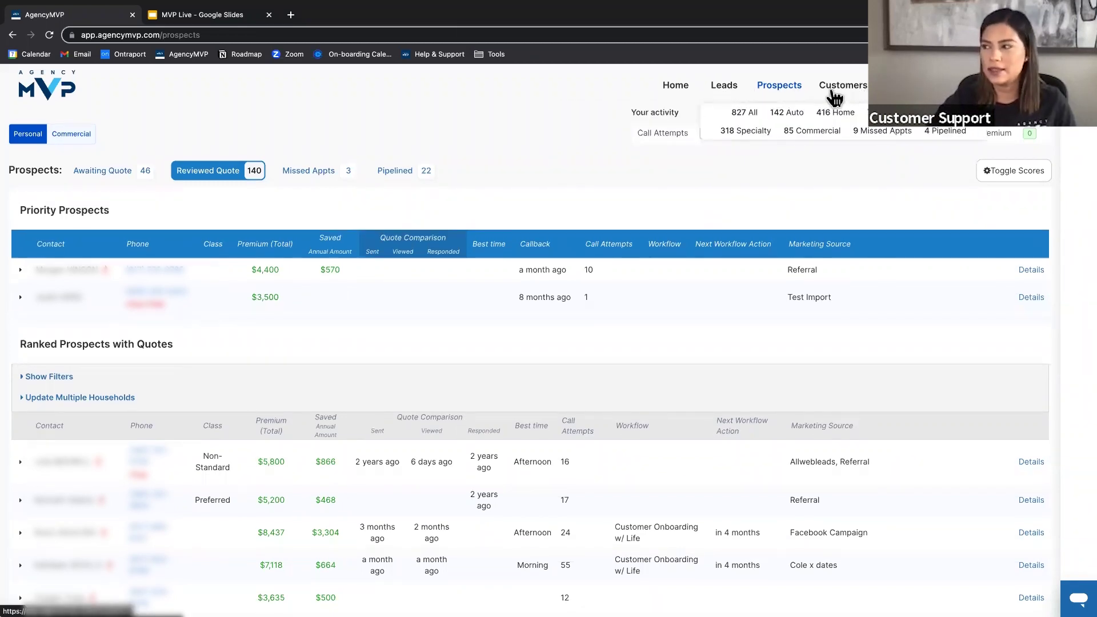
{"action": "left_click", "coordinate": [723, 95]}
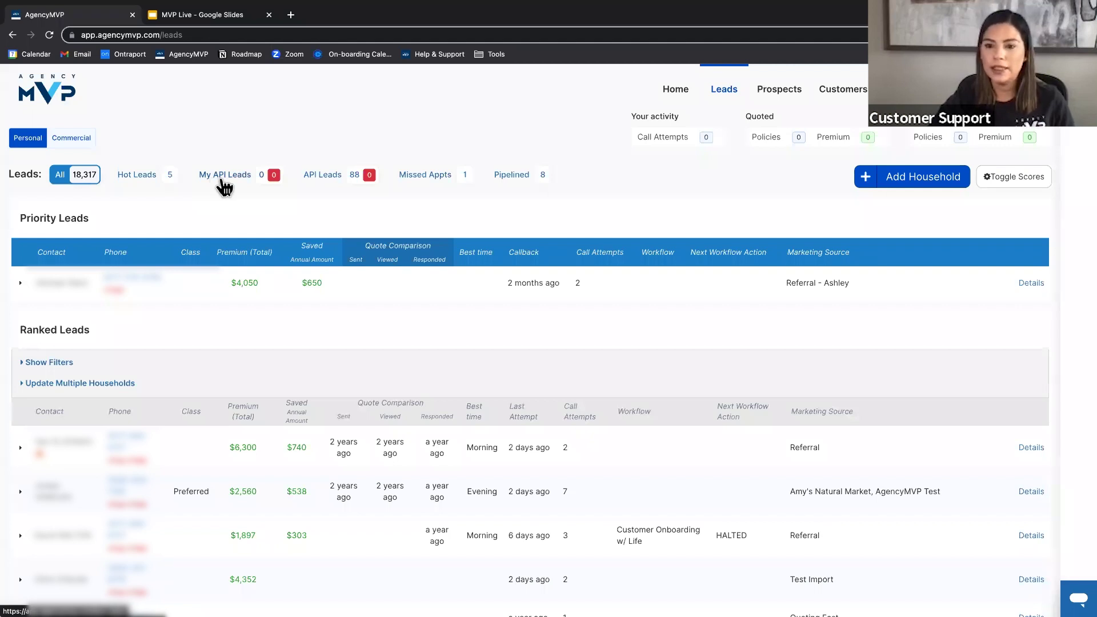
{"action": "left_click", "coordinate": [334, 183]}
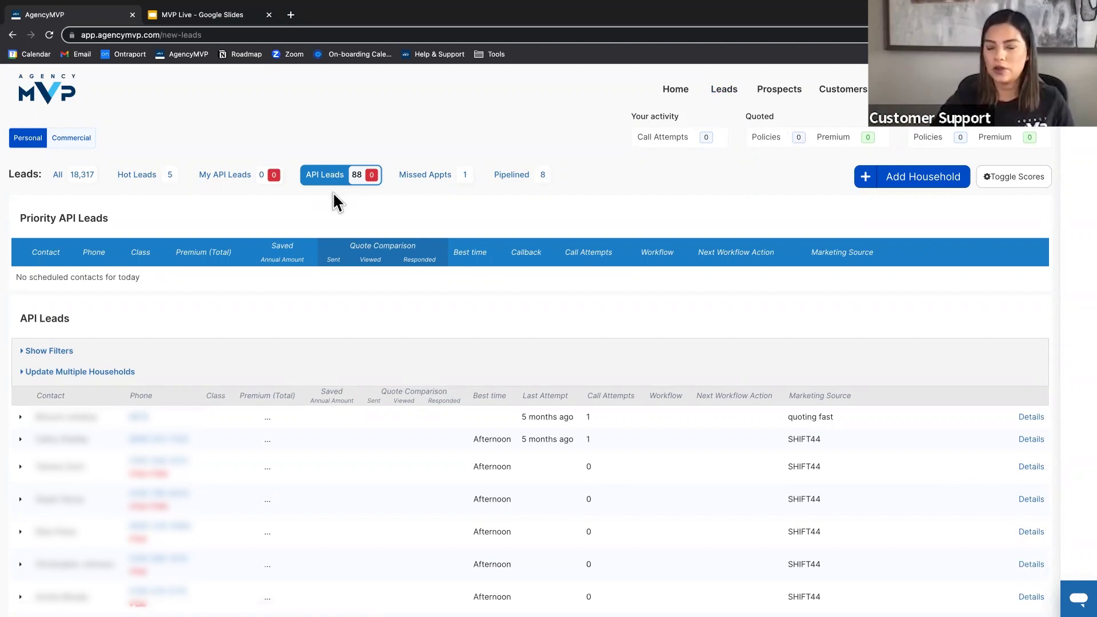
{"action": "left_click", "coordinate": [218, 181]}
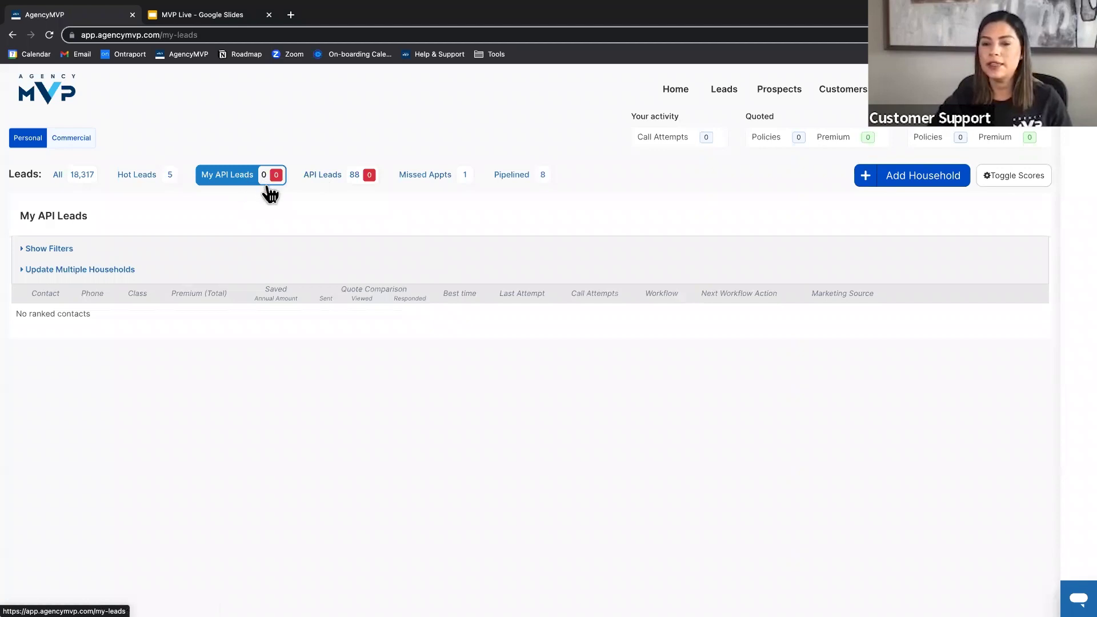
{"action": "left_click", "coordinate": [64, 181]}
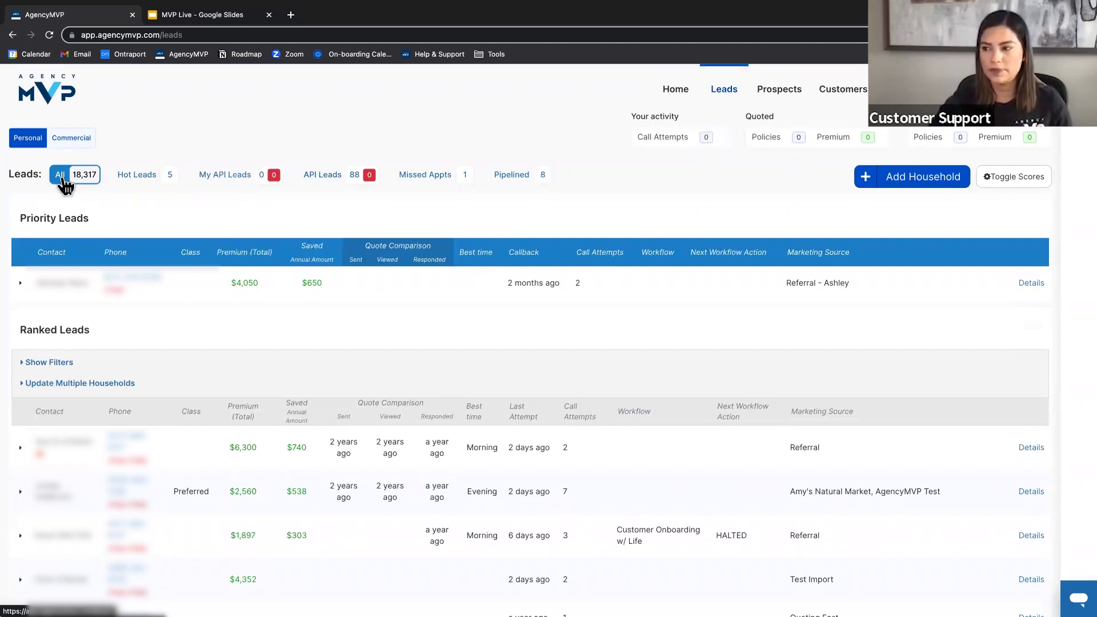
- View the prospects awaiting quotes, the prospects with reviewed quotes, and the full customers list
{"action": "left_click", "coordinate": [775, 97]}
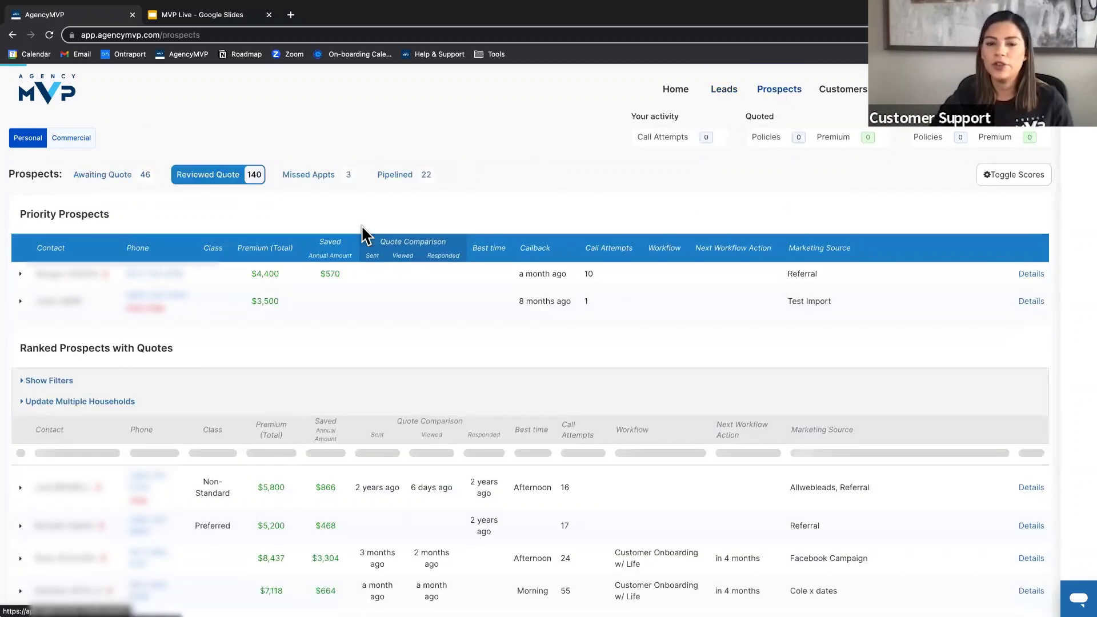
{"action": "left_click", "coordinate": [112, 178]}
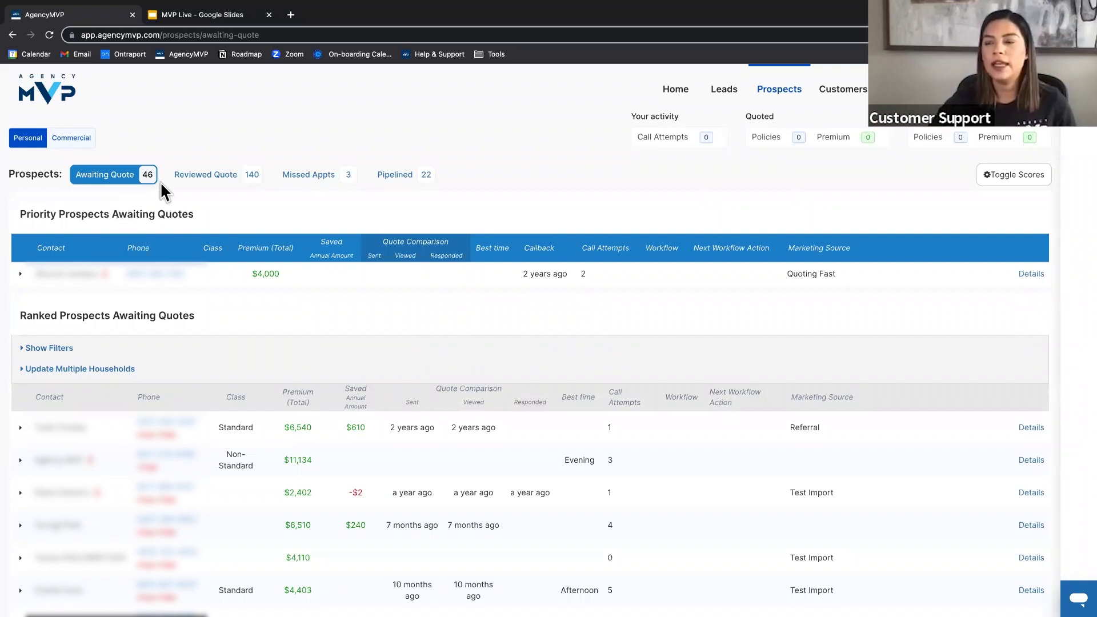
{"action": "left_click", "coordinate": [226, 185]}
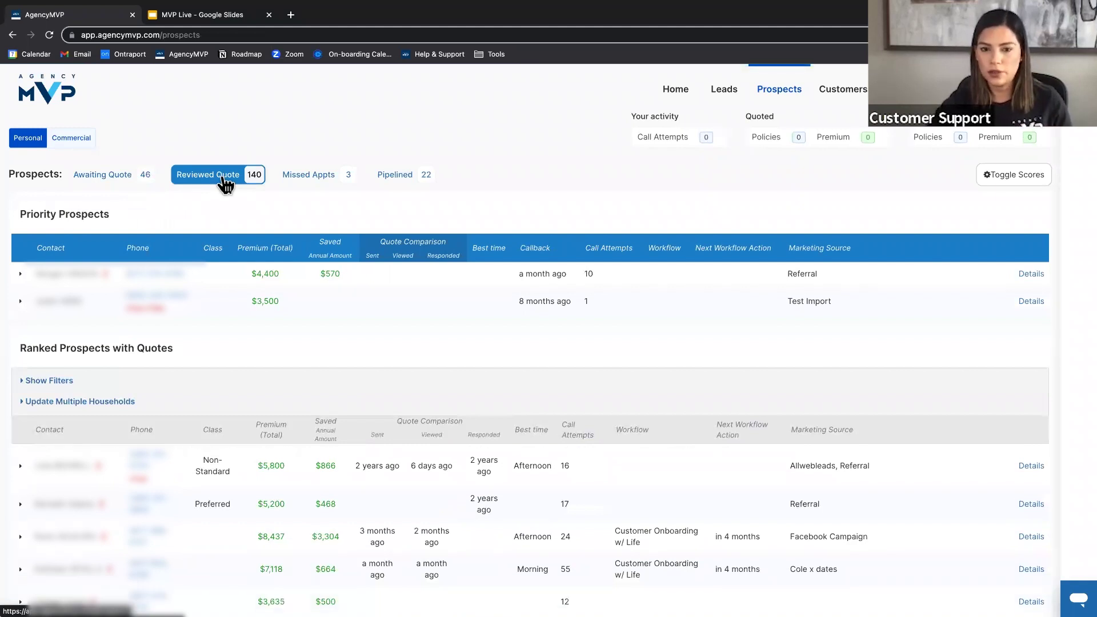
{"action": "left_click", "coordinate": [839, 94]}
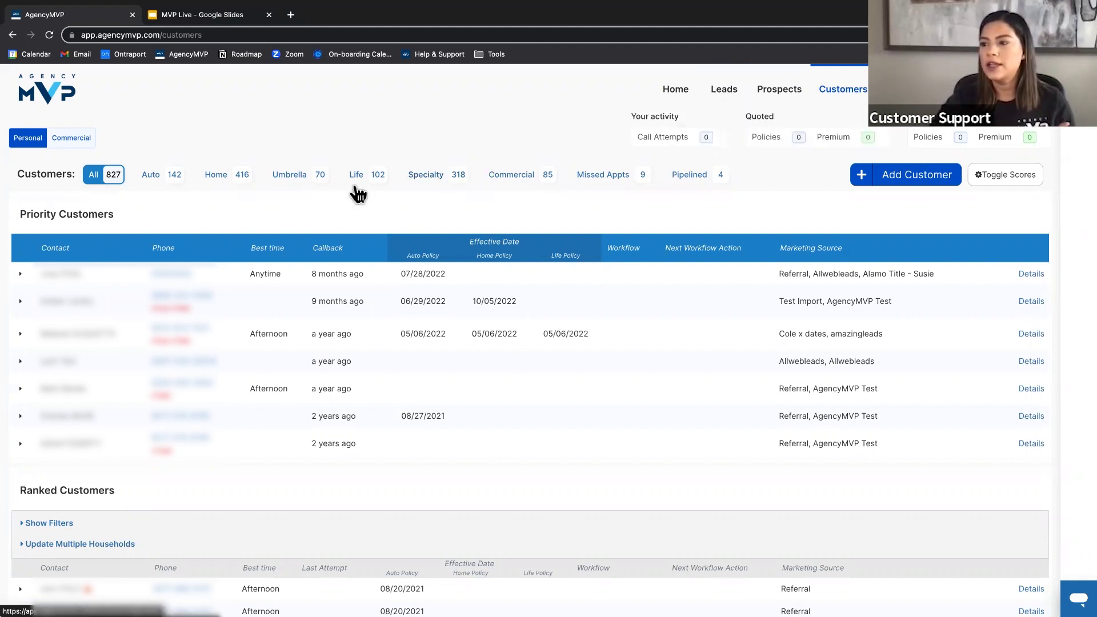
{"action": "left_click", "coordinate": [764, 100]}
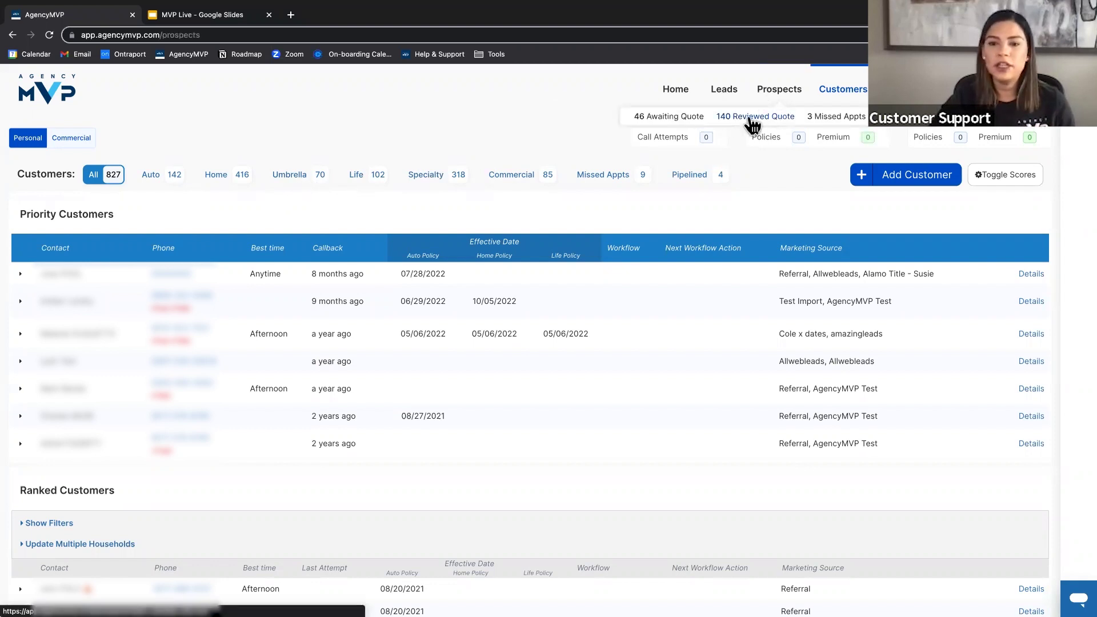
- Look over the API Leads list again and return to the prospects awaiting quotes
{"action": "mouse_move", "coordinate": [729, 100]}
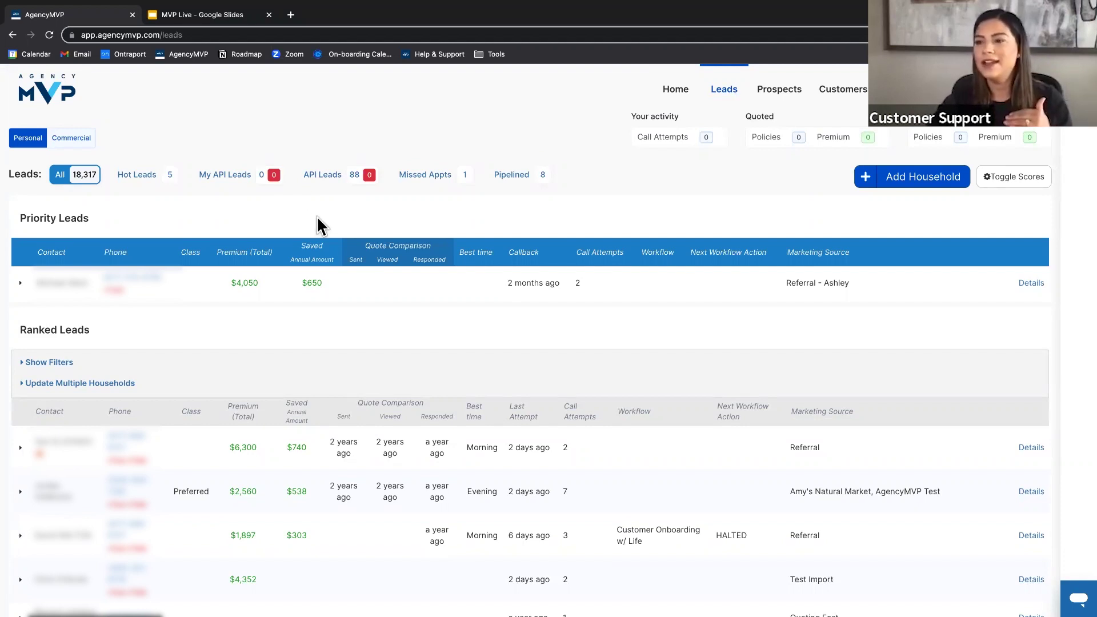
{"action": "left_click", "coordinate": [341, 183]}
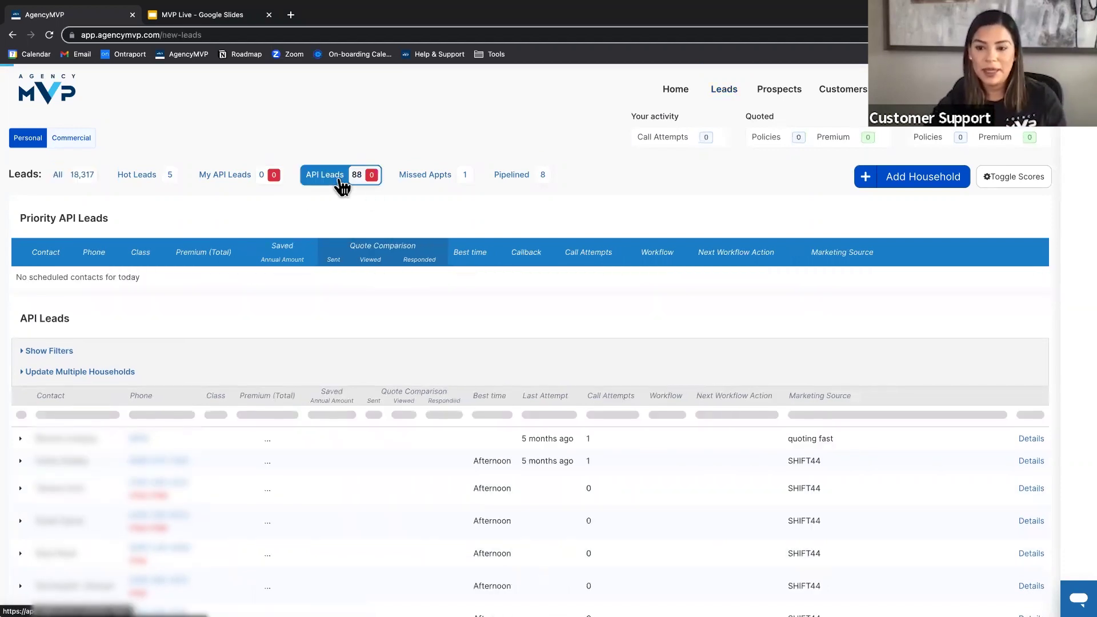
{"action": "scroll", "coordinate": [383, 341], "scroll_direction": "down", "scroll_amount": 2}
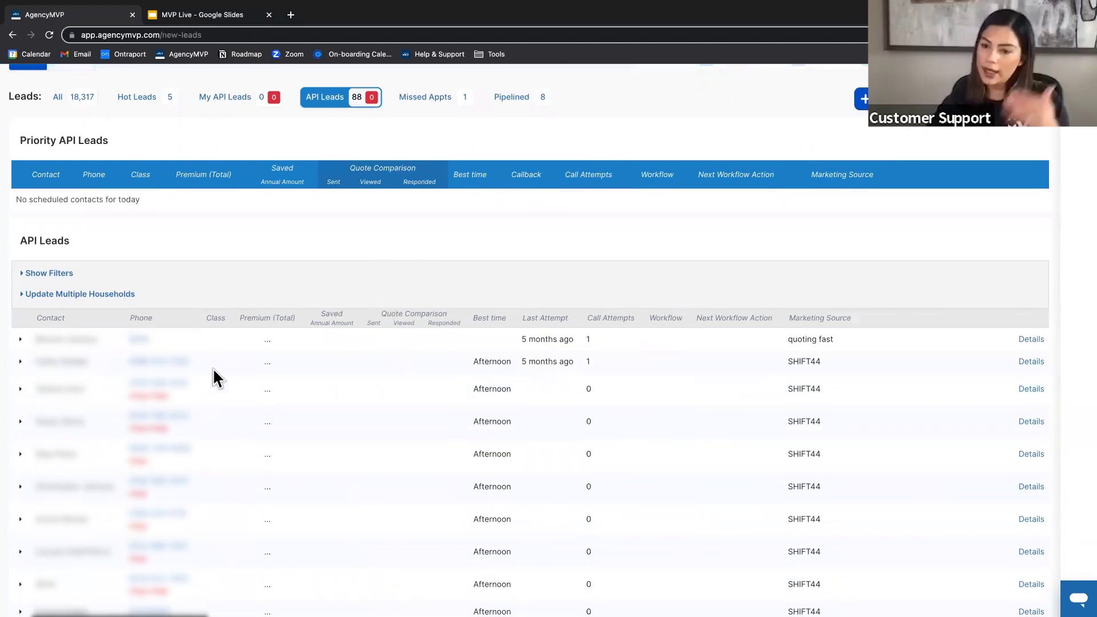
{"action": "scroll", "coordinate": [213, 368], "scroll_direction": "up", "scroll_amount": 2}
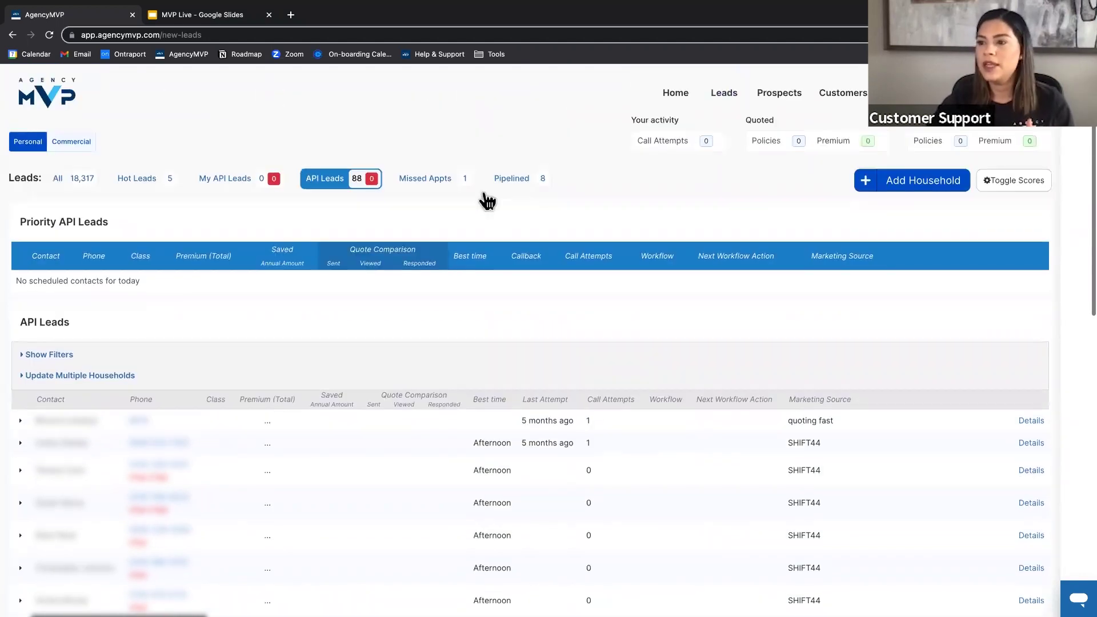
{"action": "left_click", "coordinate": [776, 93]}
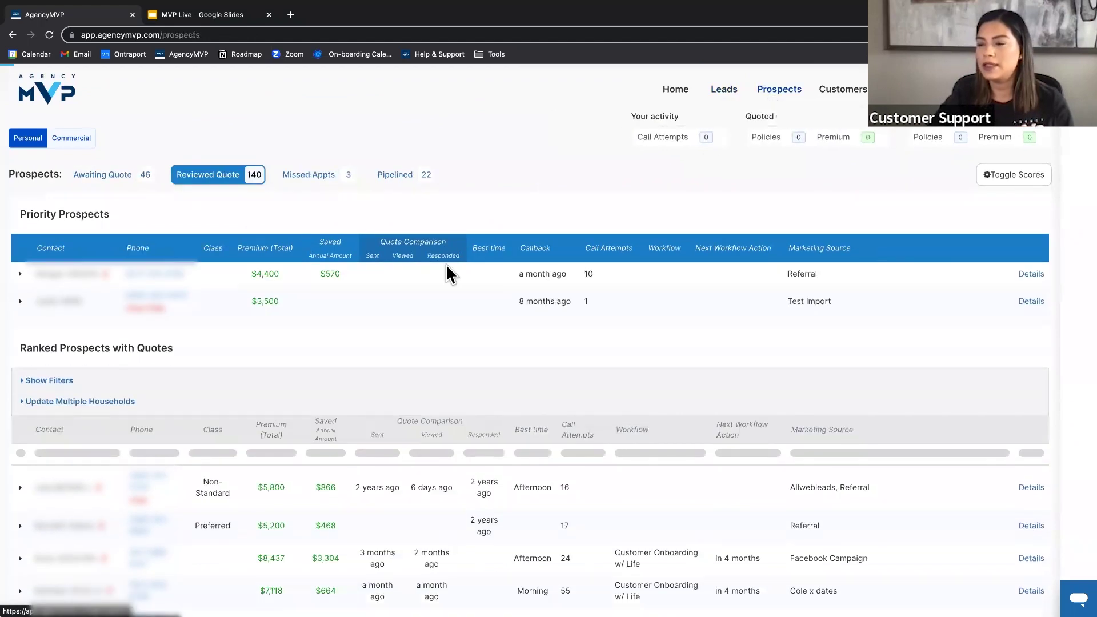
{"action": "left_click", "coordinate": [126, 178]}
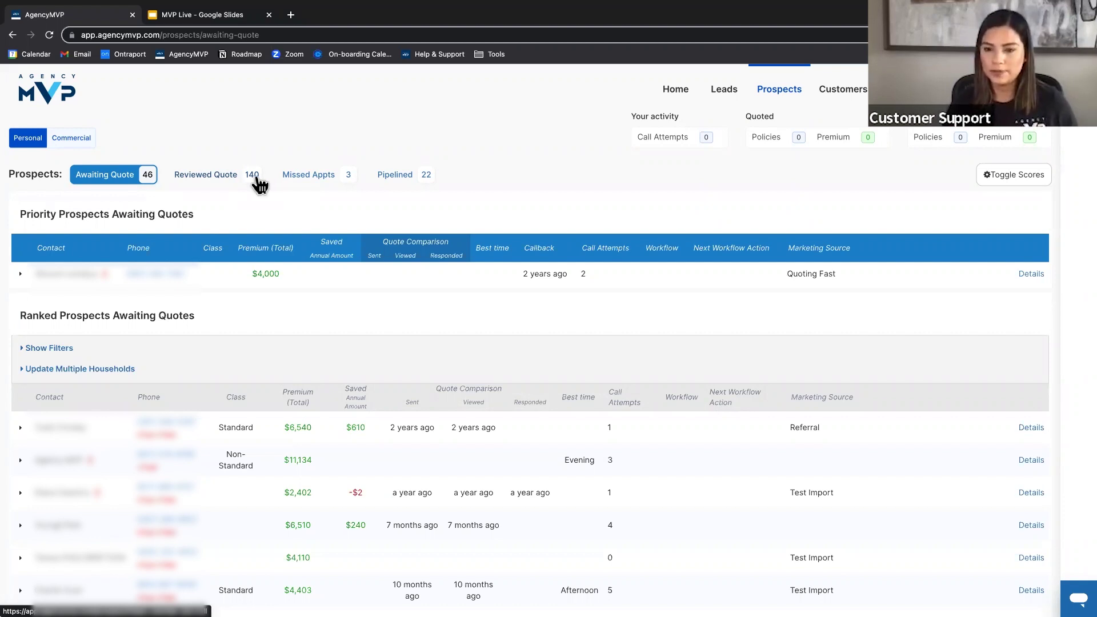
- Open the list of all leads and show the filter options for the ranked leads
{"action": "mouse_move", "coordinate": [727, 94]}
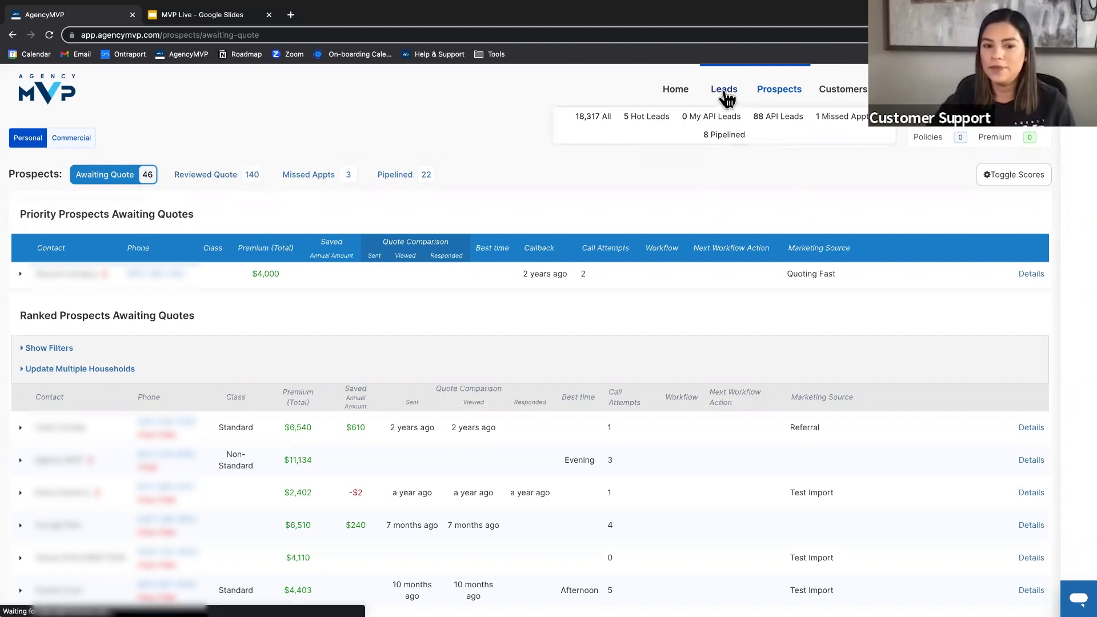
{"action": "left_click", "coordinate": [726, 93]}
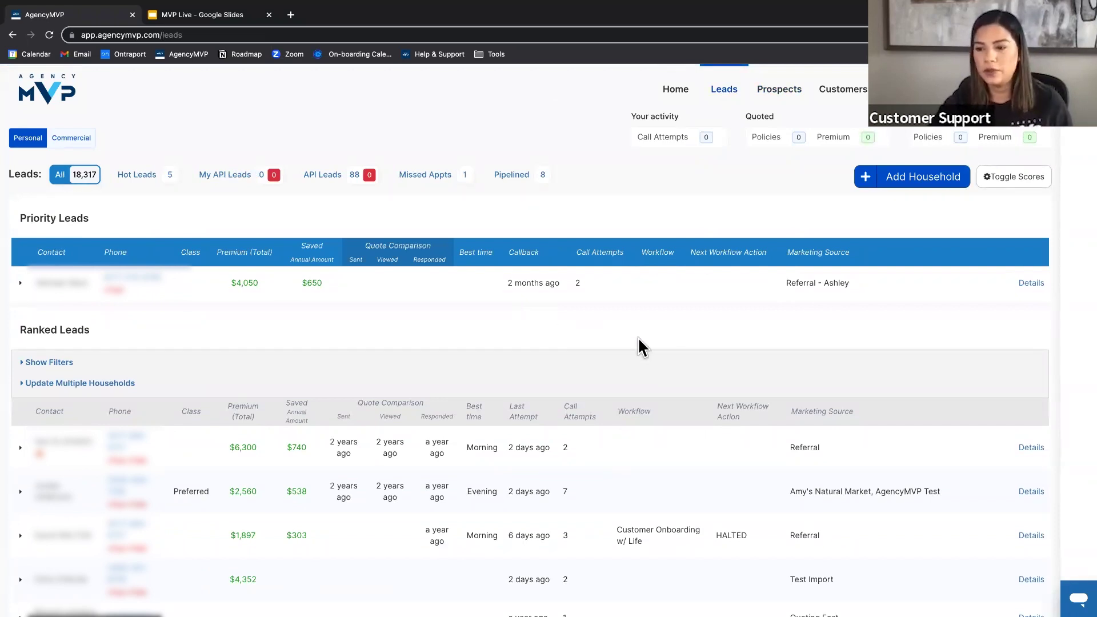
{"action": "scroll", "coordinate": [637, 343], "scroll_direction": "down", "scroll_amount": 1}
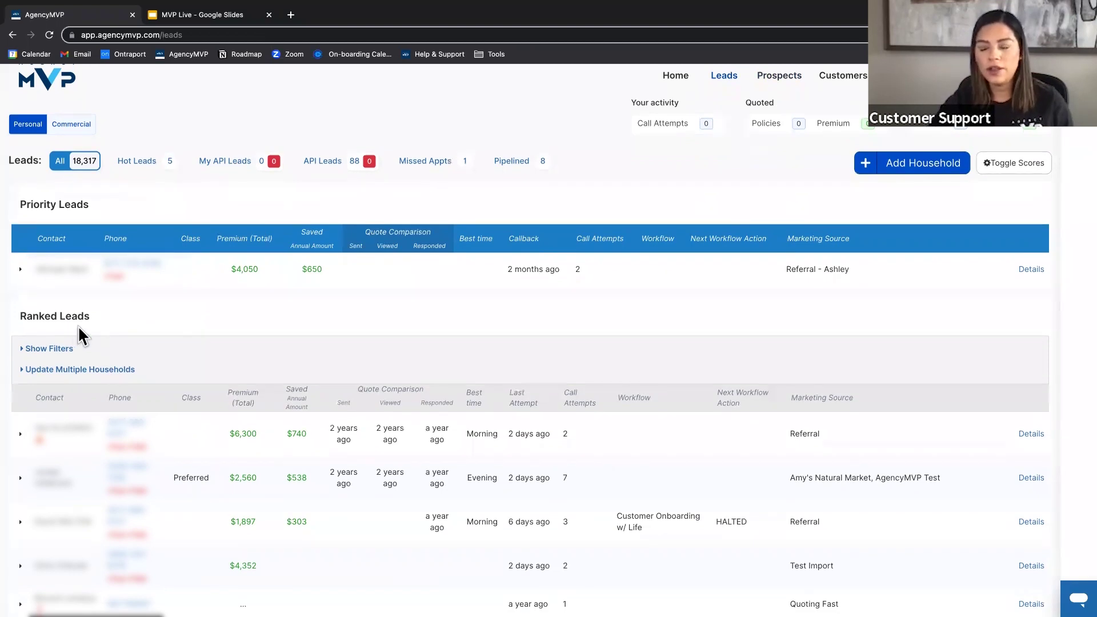
{"action": "left_click", "coordinate": [49, 348]}
{"action": "scroll", "coordinate": [114, 349], "scroll_direction": "down", "scroll_amount": 2}
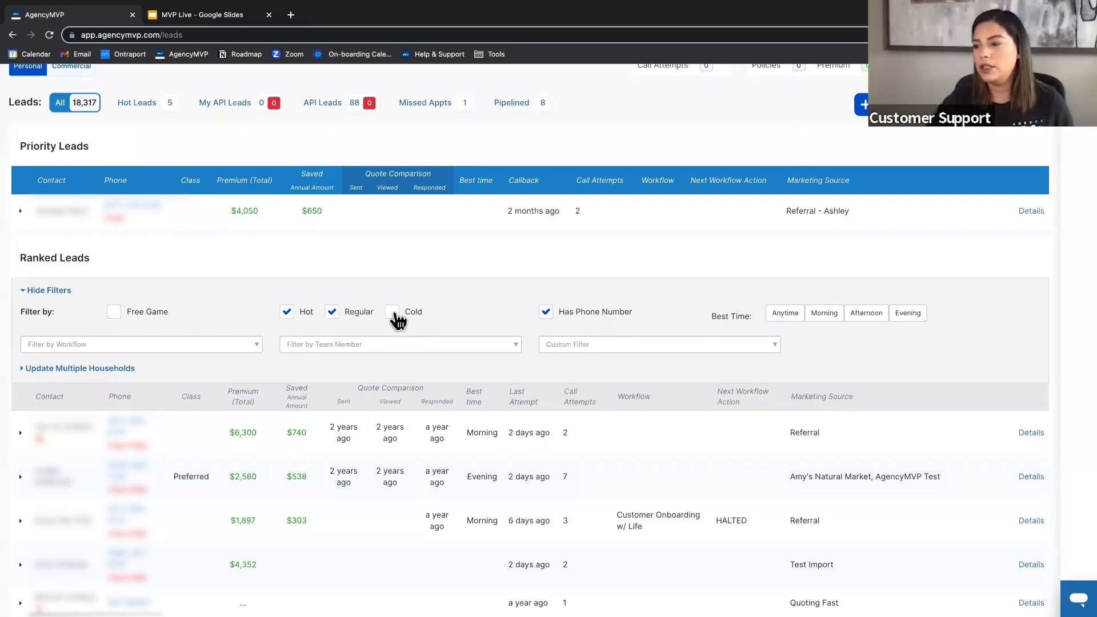
{"action": "scroll", "coordinate": [398, 322], "scroll_direction": "down", "scroll_amount": 1}
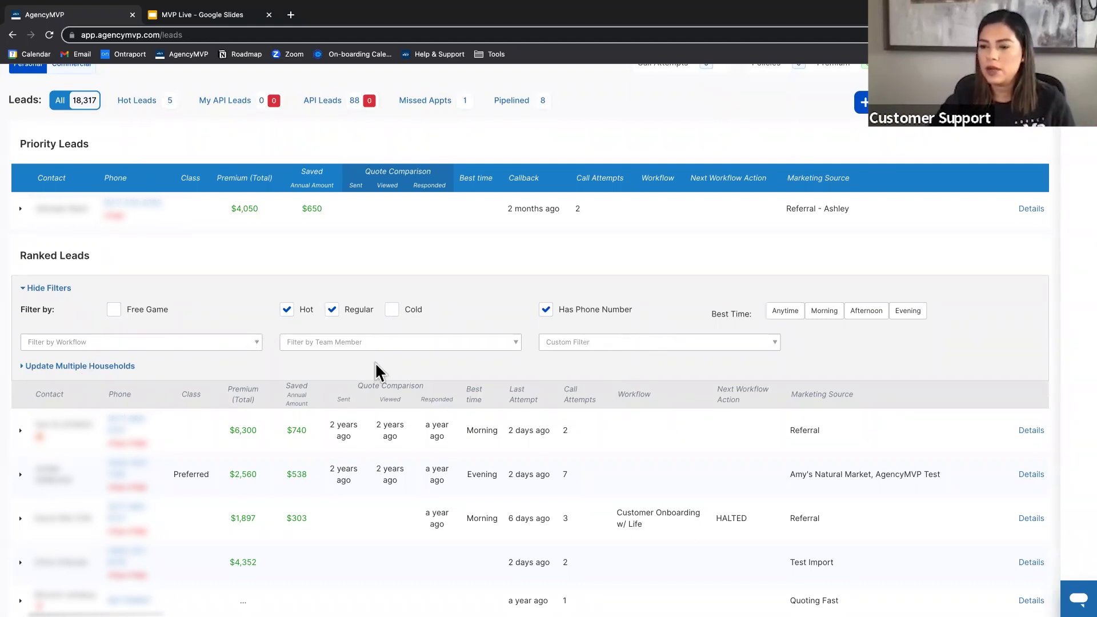
- Try filtering the ranked leads by the Everquote workflow, then remove that filter
{"action": "left_click", "coordinate": [162, 342]}
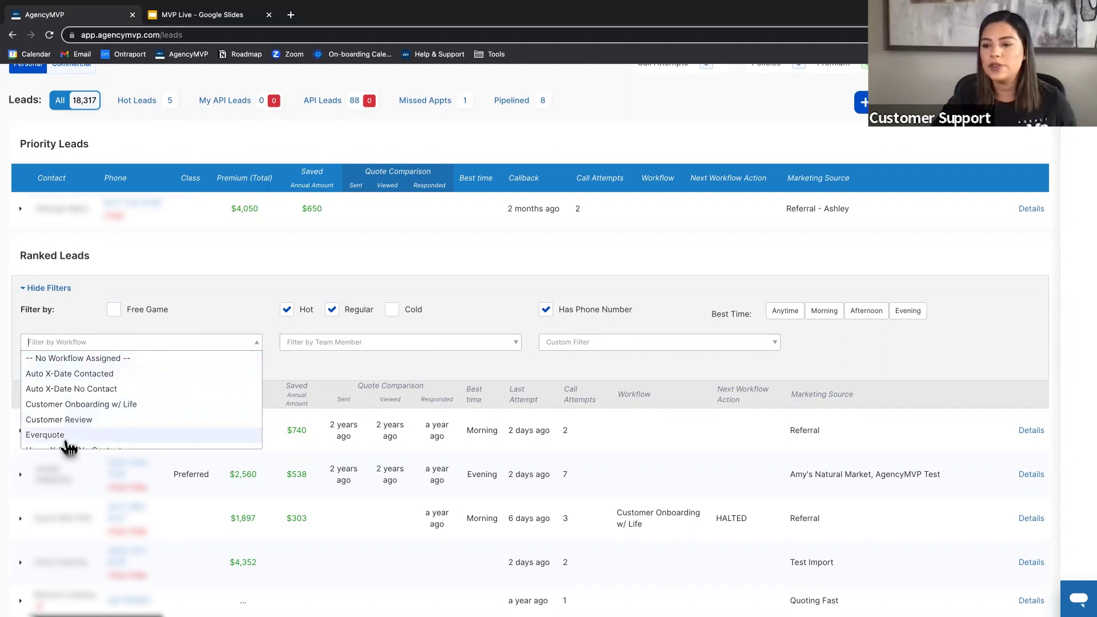
{"action": "left_click", "coordinate": [45, 435]}
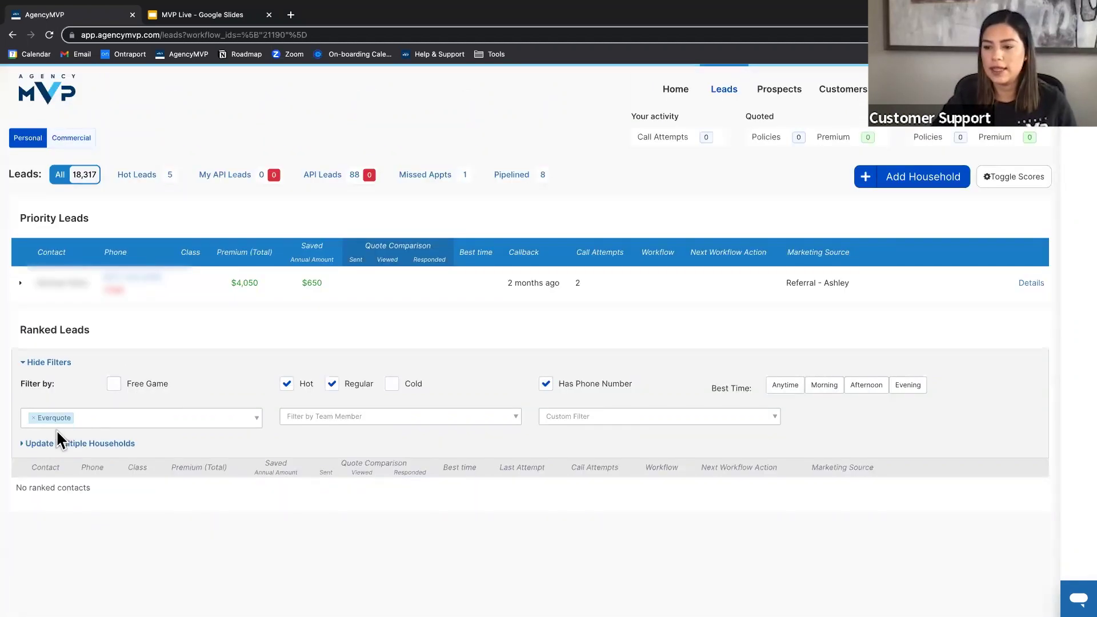
{"action": "left_click", "coordinate": [33, 418]}
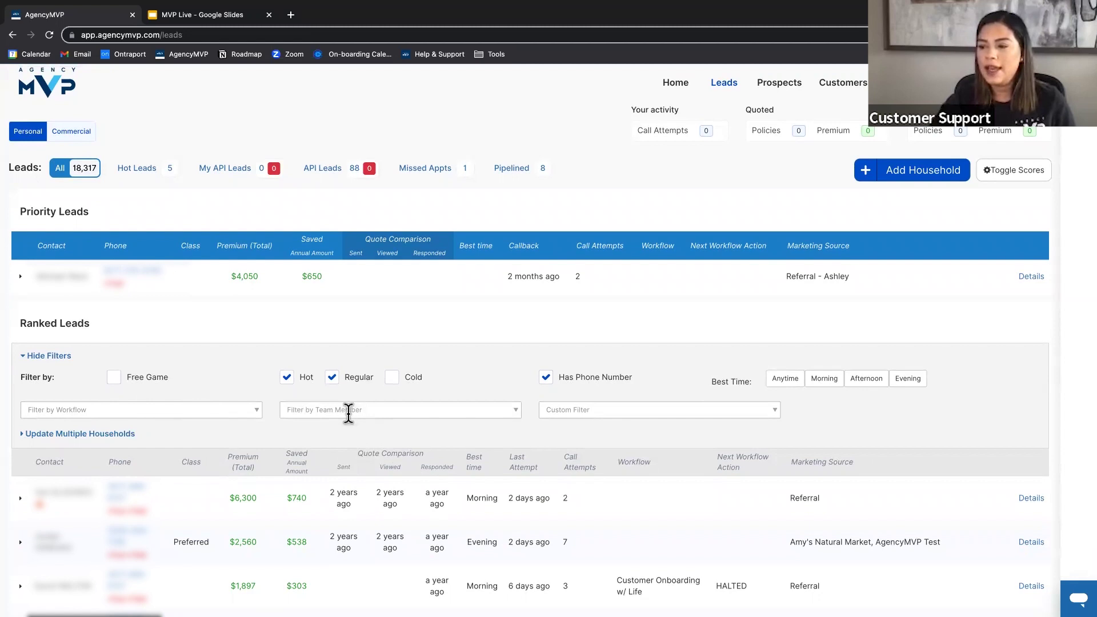
- Look through the team member choices for filtering the ranked leads without selecting one
{"action": "scroll", "coordinate": [348, 413], "scroll_direction": "down", "scroll_amount": 1}
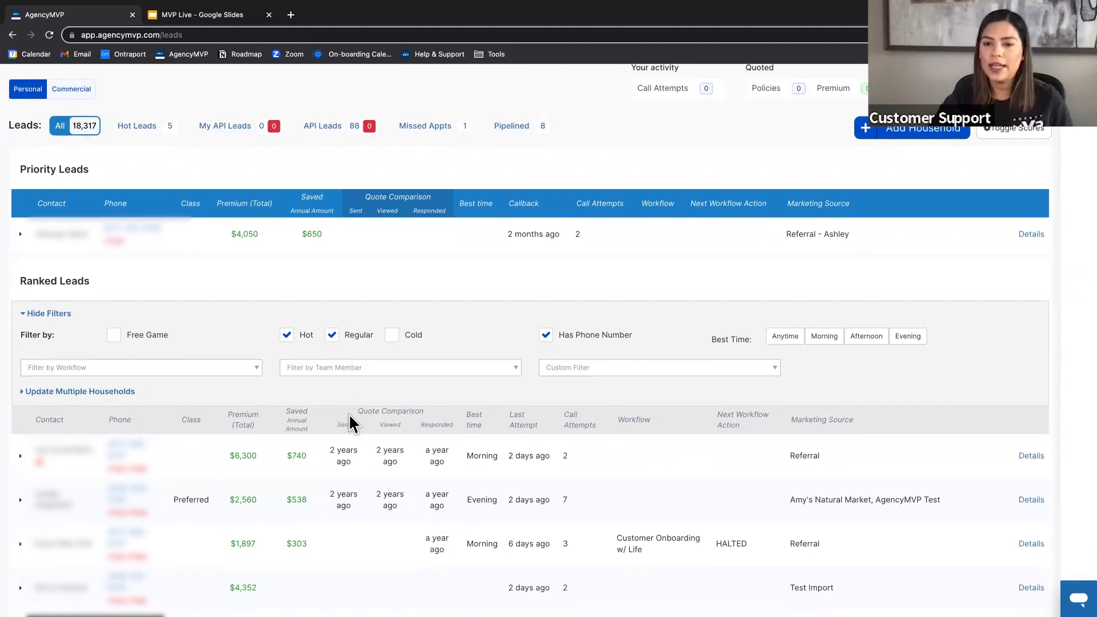
{"action": "left_click", "coordinate": [363, 369]}
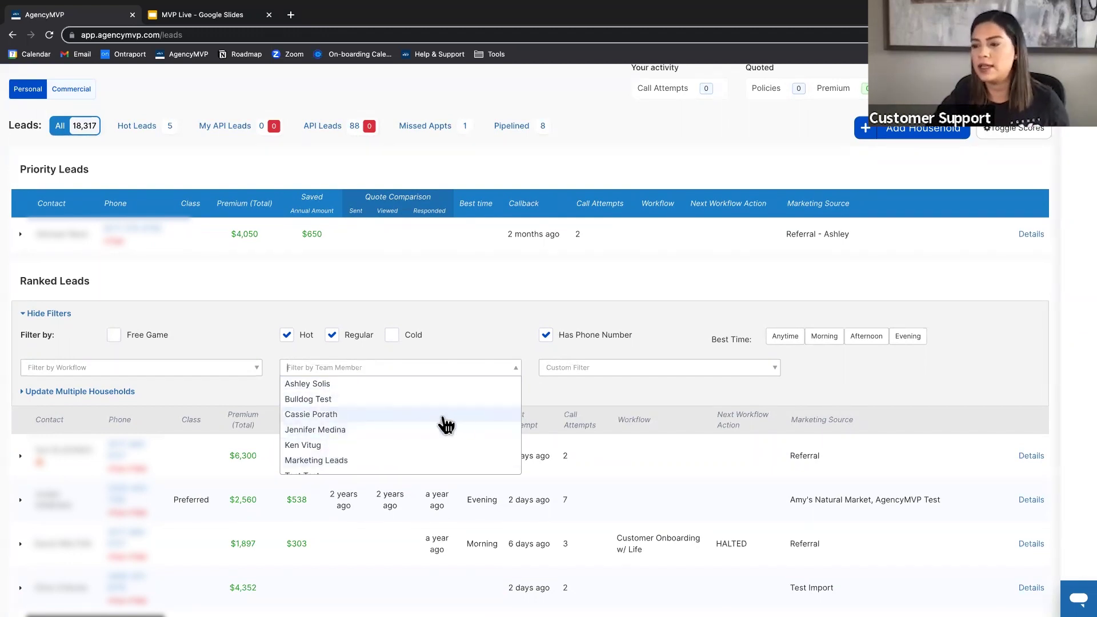
{"action": "left_click", "coordinate": [565, 396]}
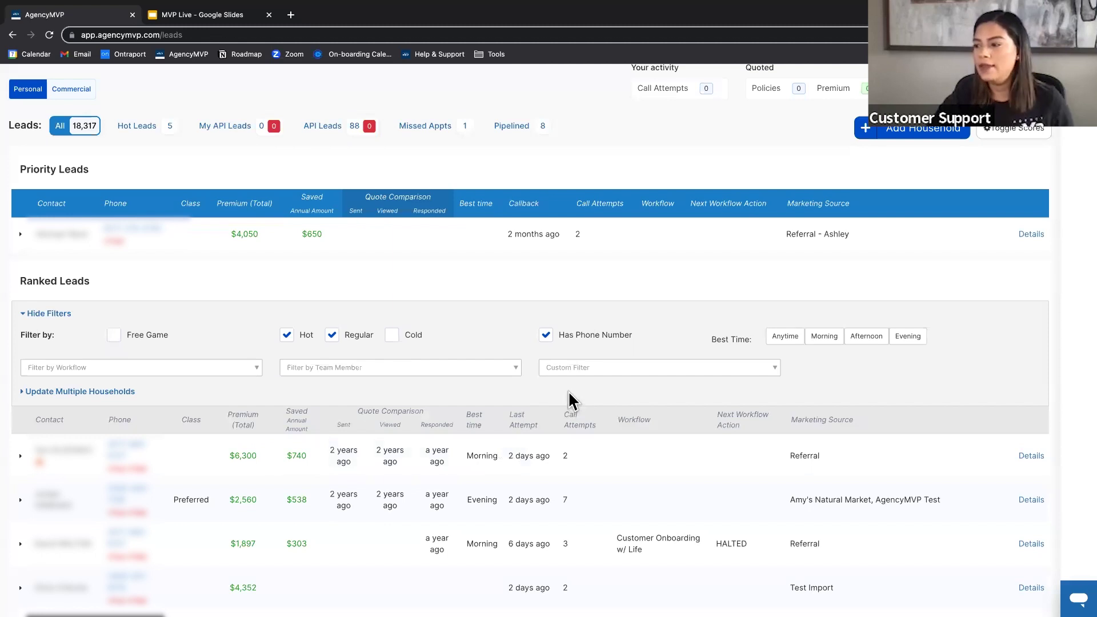
- Add a Current Carrier custom filter set to Allstate to the ranked leads and look through the filtered list
{"action": "left_click", "coordinate": [596, 369]}
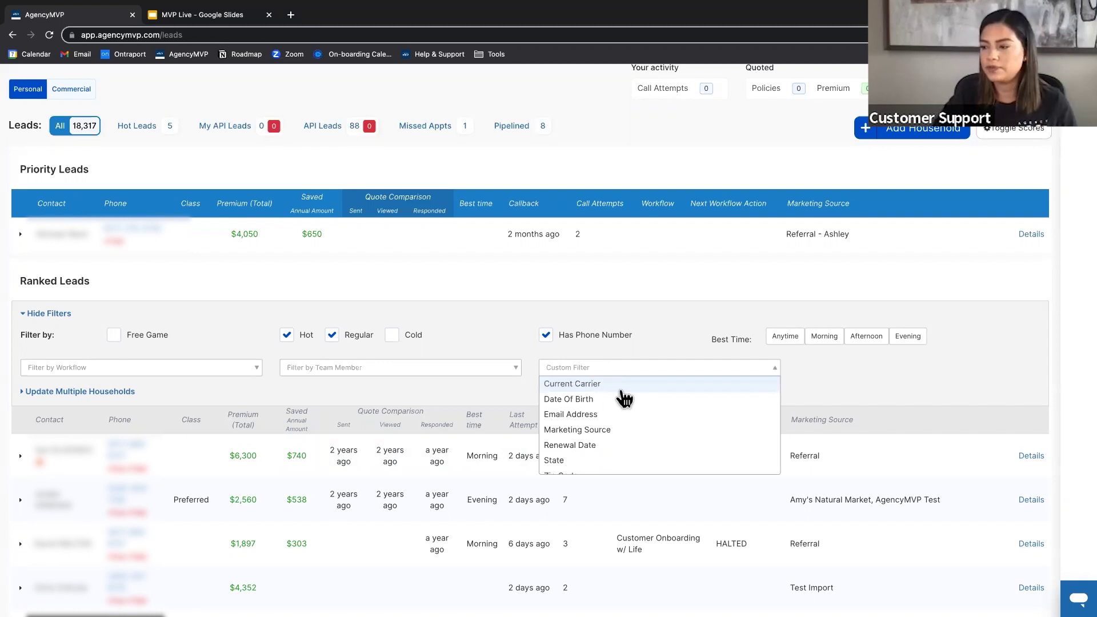
{"action": "right_click", "coordinate": [580, 394]}
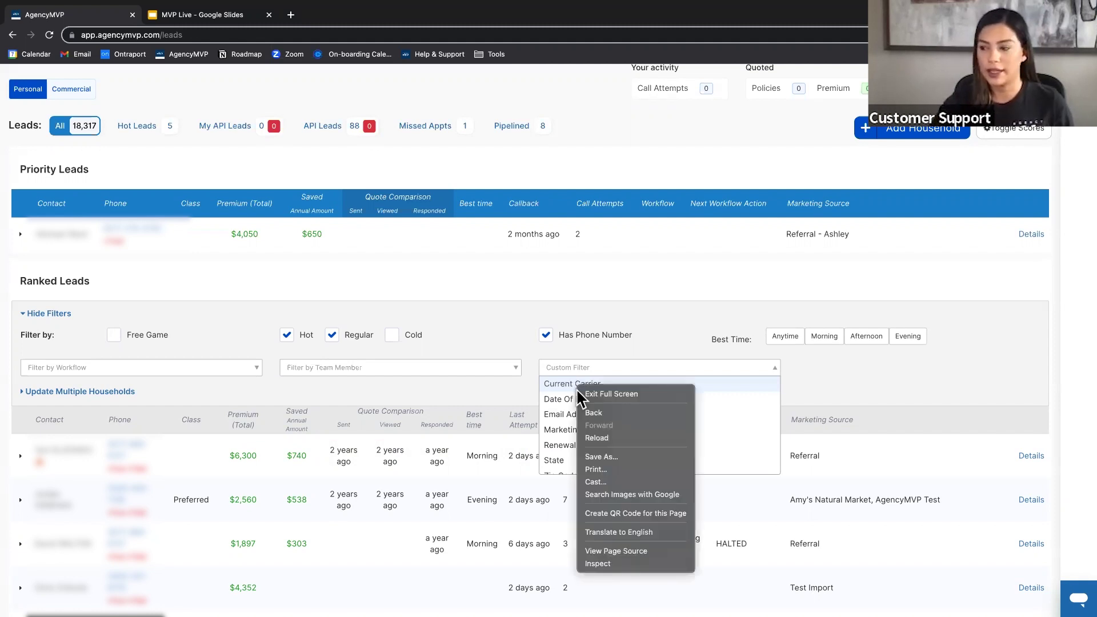
{"action": "left_click", "coordinate": [715, 384]}
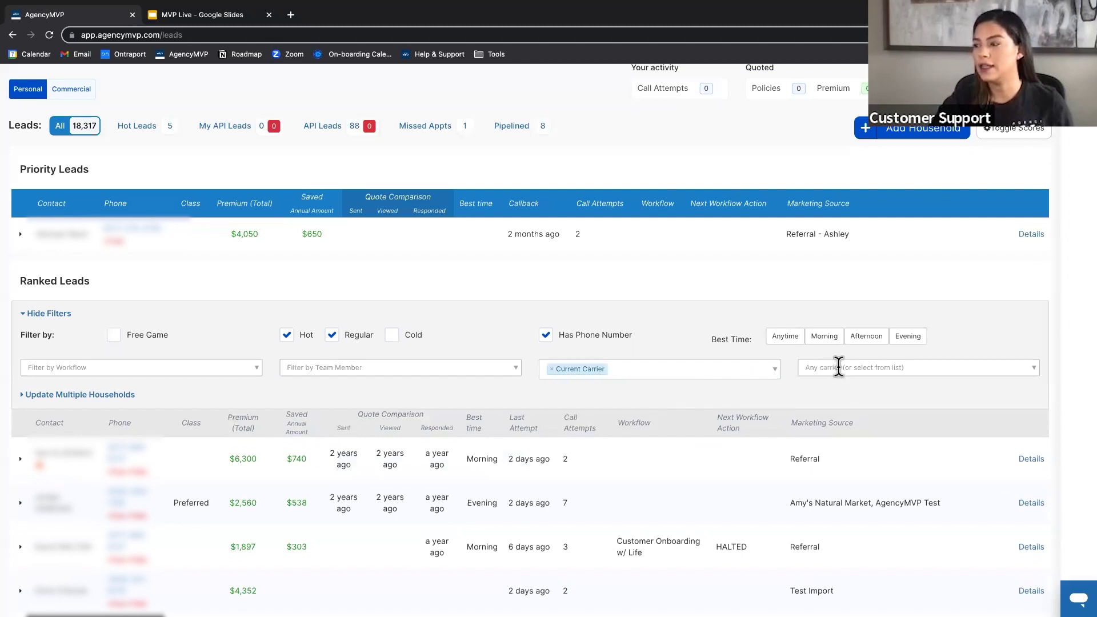
{"action": "left_click", "coordinate": [838, 367]}
{"action": "scroll", "coordinate": [837, 454], "scroll_direction": "down", "scroll_amount": 1}
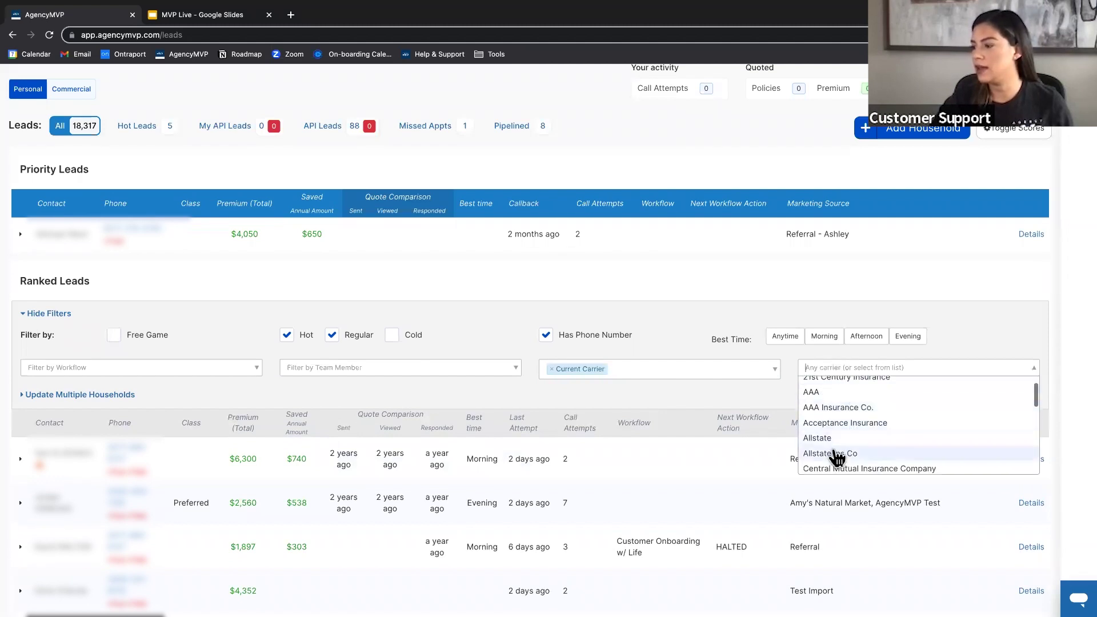
{"action": "left_click", "coordinate": [827, 437]}
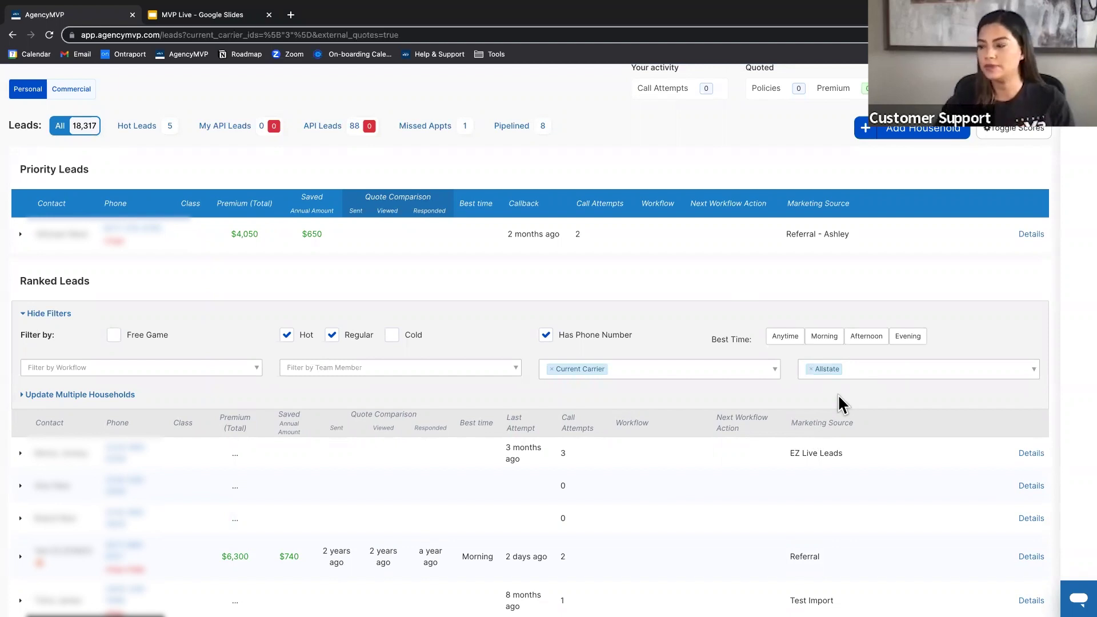
{"action": "scroll", "coordinate": [838, 394], "scroll_direction": "down", "scroll_amount": 5}
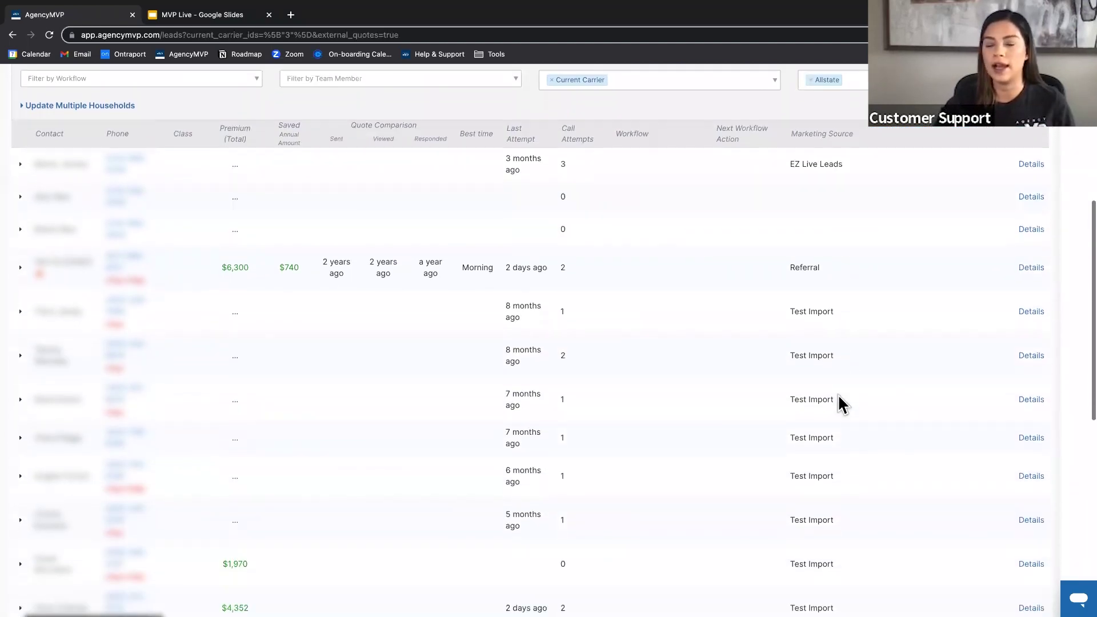
{"action": "scroll", "coordinate": [838, 394], "scroll_direction": "down", "scroll_amount": 1}
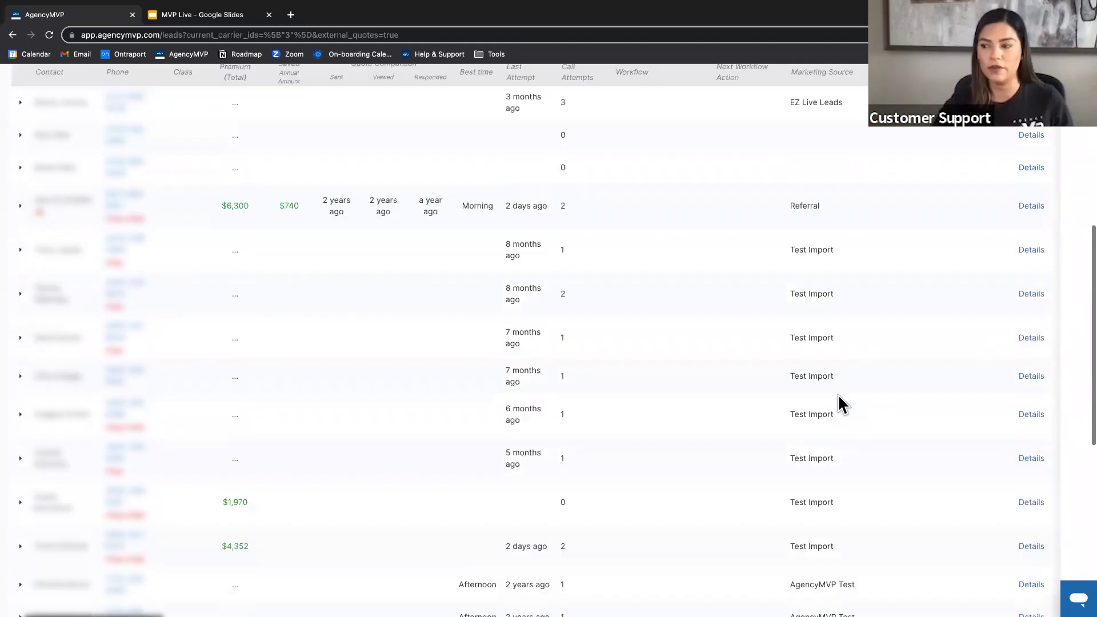
- Look through the rest of the Allstate-filtered ranked leads and remove the Current Carrier custom filter
{"action": "scroll", "coordinate": [838, 394], "scroll_direction": "down", "scroll_amount": 7}
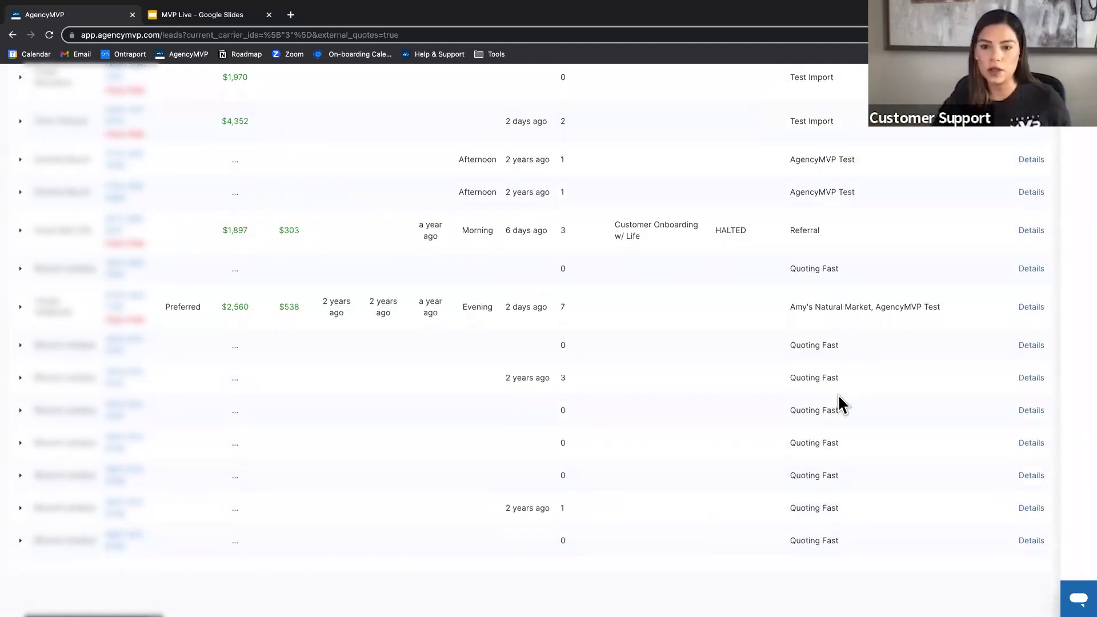
{"action": "scroll", "coordinate": [838, 397], "scroll_direction": "up", "scroll_amount": 13}
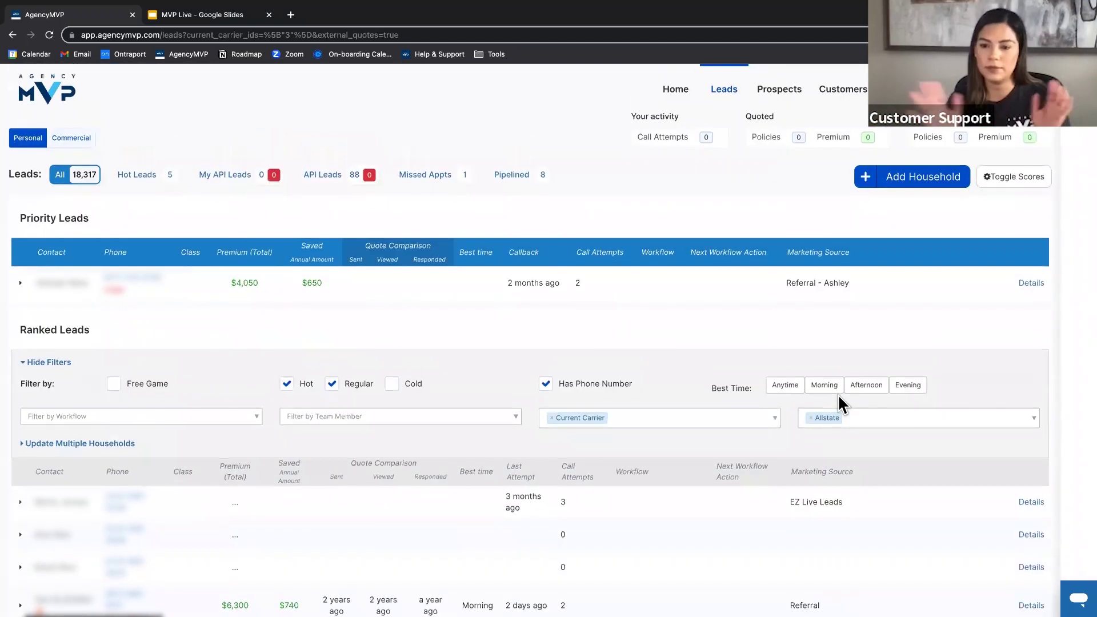
{"action": "left_click", "coordinate": [846, 391]}
{"action": "scroll", "coordinate": [847, 396], "scroll_direction": "down", "scroll_amount": 1}
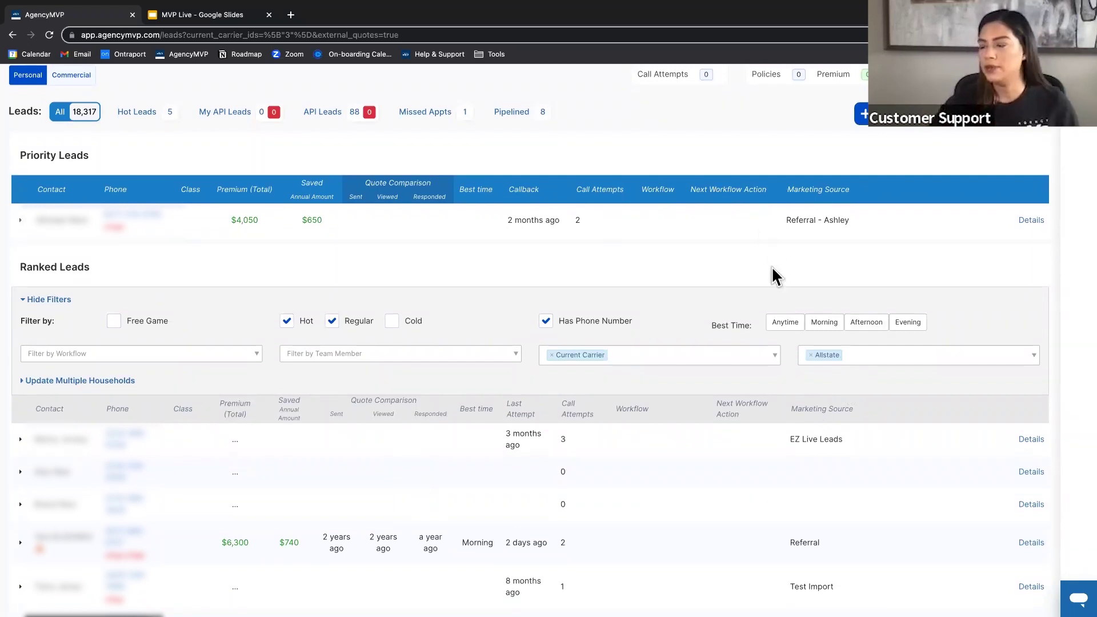
{"action": "left_click", "coordinate": [869, 357]}
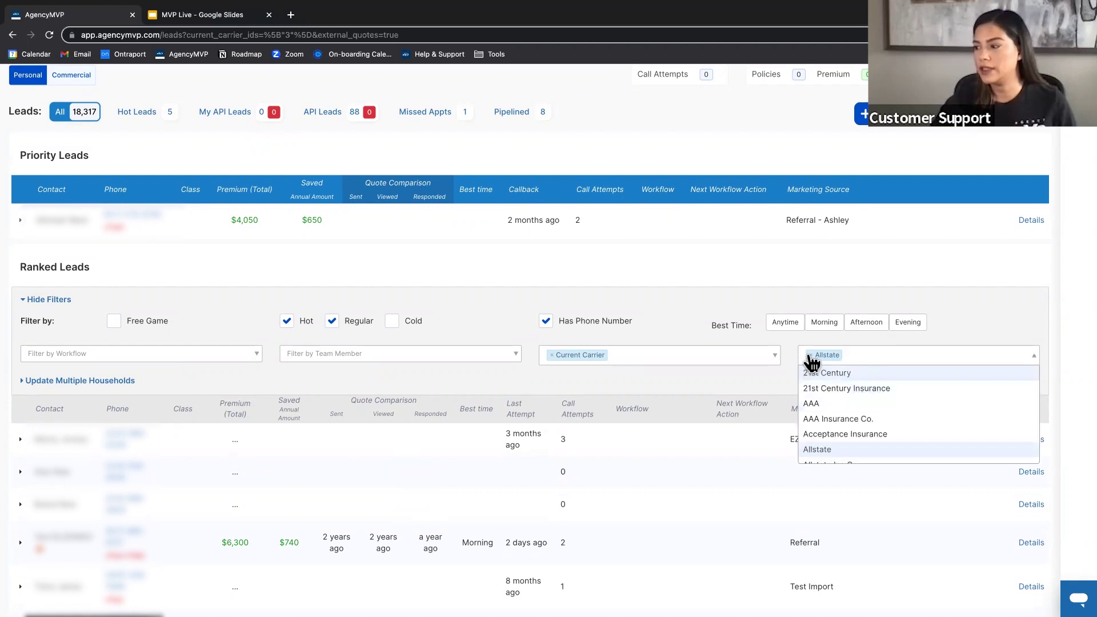
{"action": "left_click", "coordinate": [765, 373]}
{"action": "left_click", "coordinate": [552, 356]}
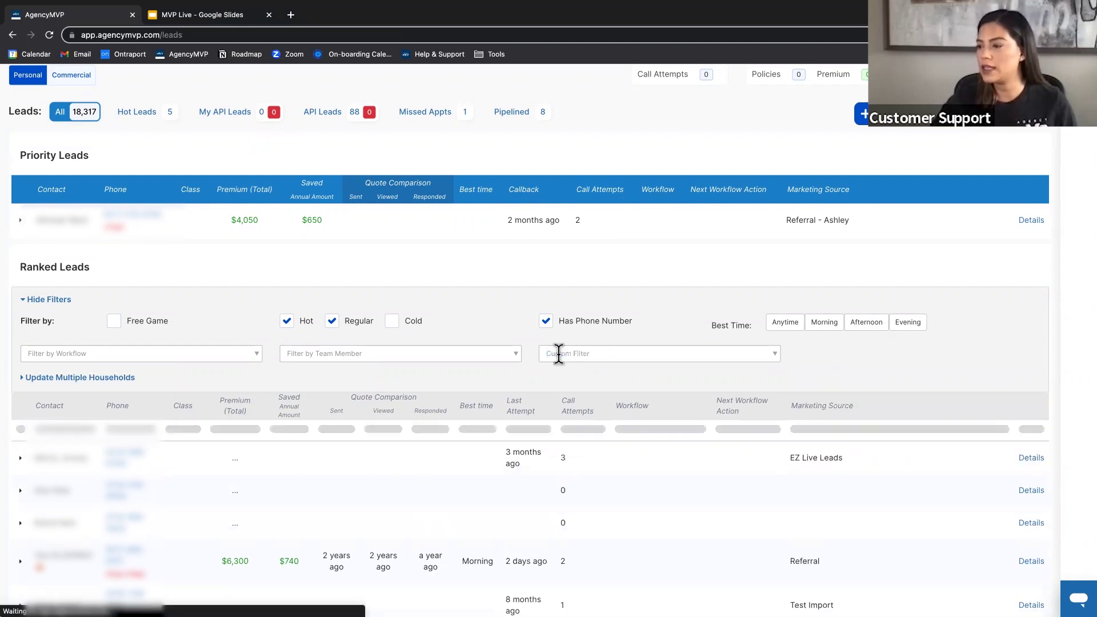
- Add a Marketing Source custom filter set to Cole x dates to the ranked leads and look through the filtered list
{"action": "left_click", "coordinate": [619, 354]}
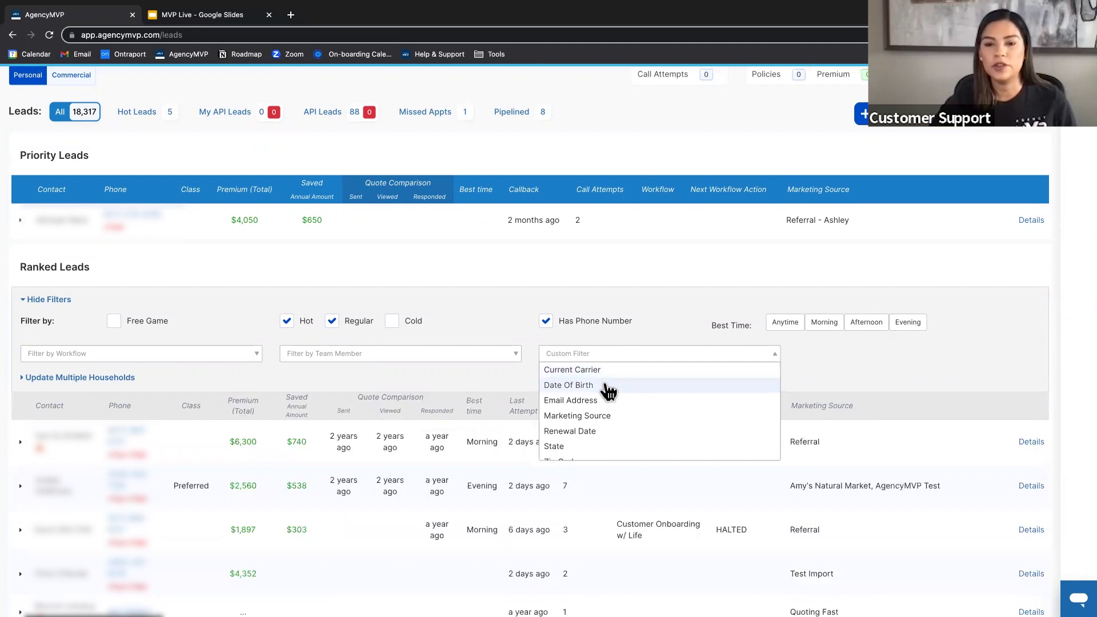
{"action": "scroll", "coordinate": [608, 394], "scroll_direction": "down", "scroll_amount": 1}
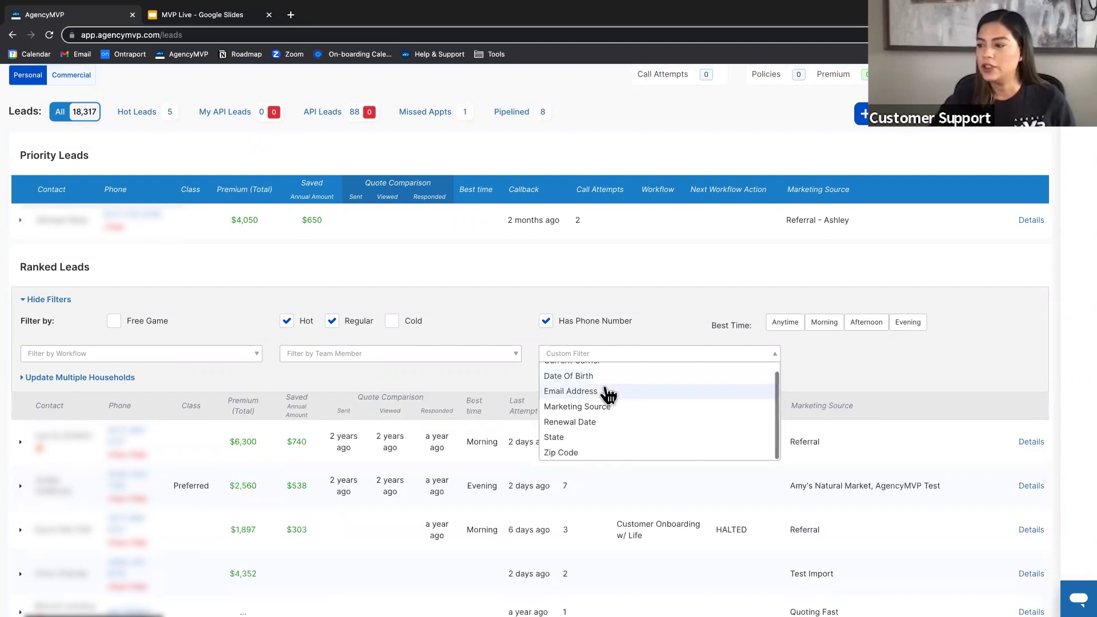
{"action": "scroll", "coordinate": [600, 388], "scroll_direction": "down", "scroll_amount": 1}
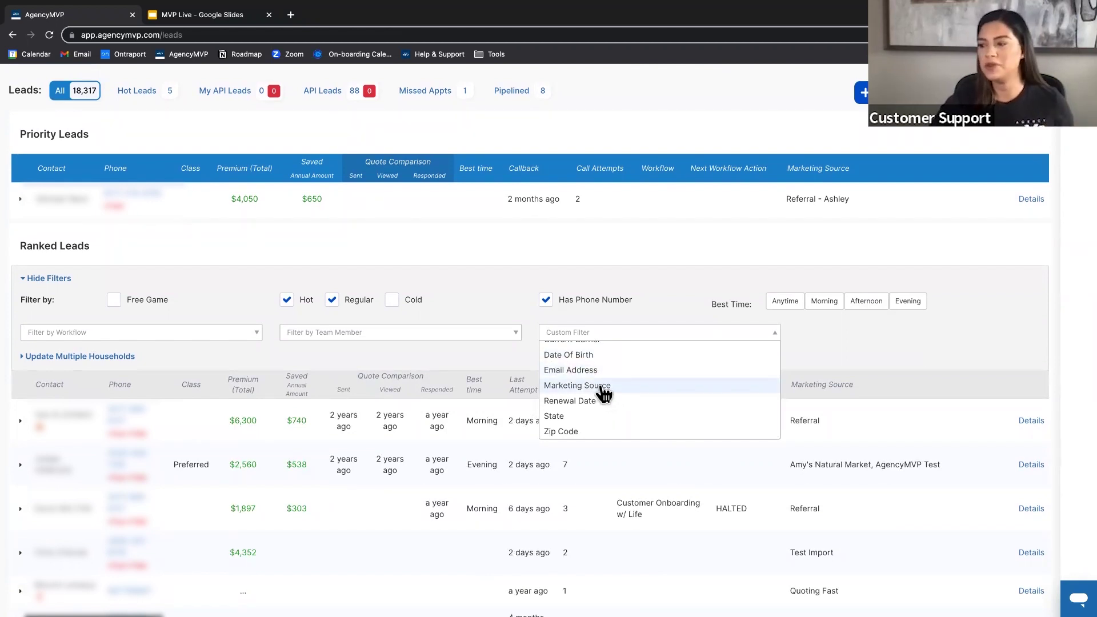
{"action": "left_click", "coordinate": [603, 388]}
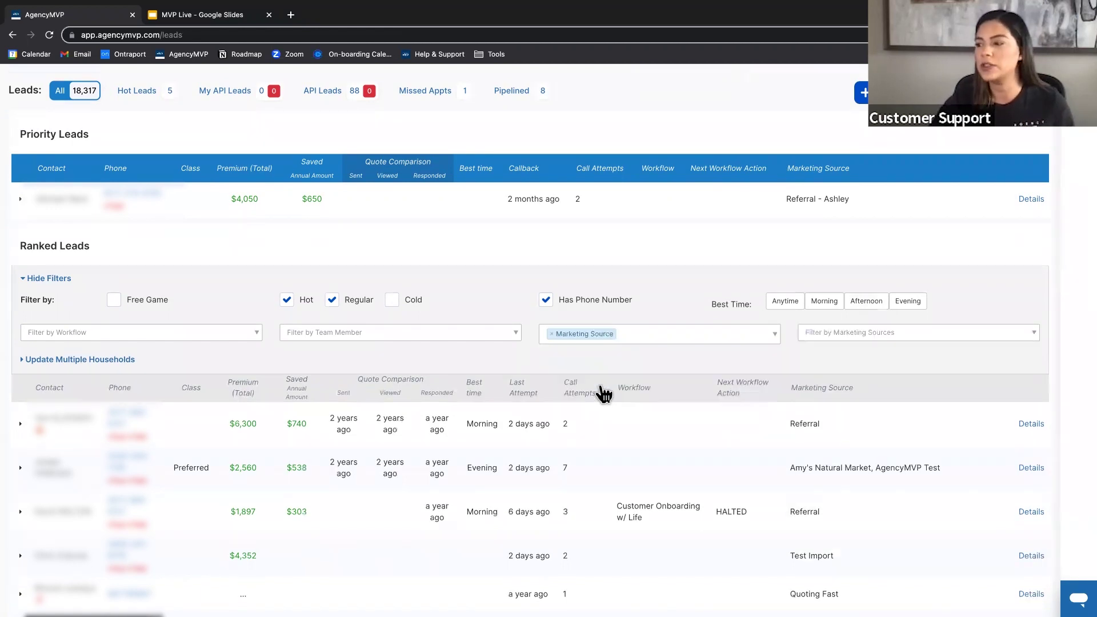
{"action": "left_click", "coordinate": [864, 334]}
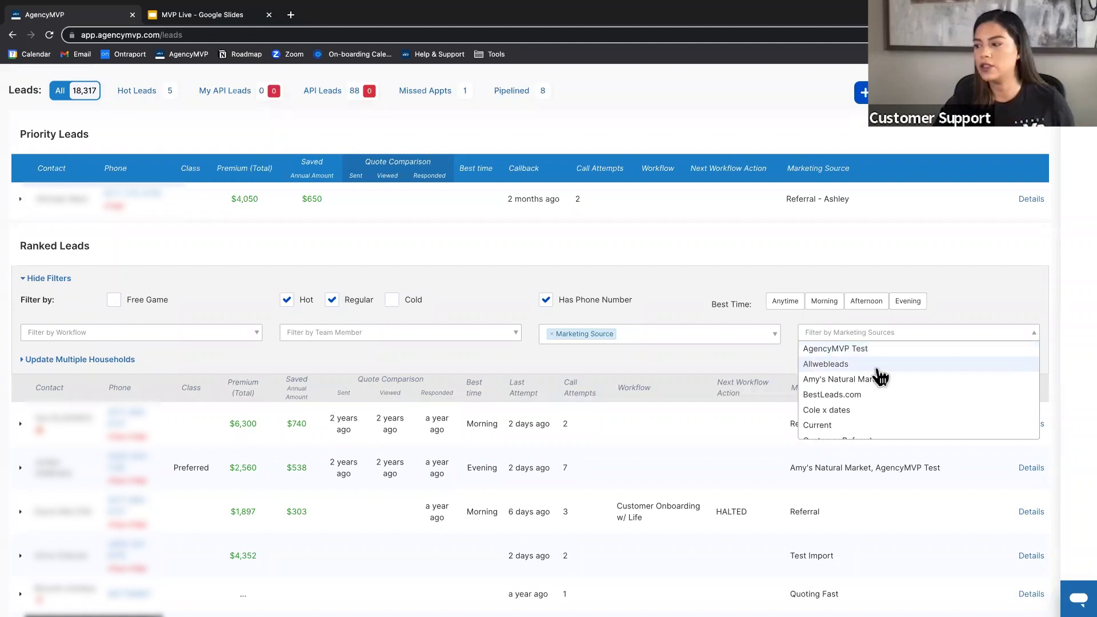
{"action": "scroll", "coordinate": [879, 376], "scroll_direction": "down", "scroll_amount": 1}
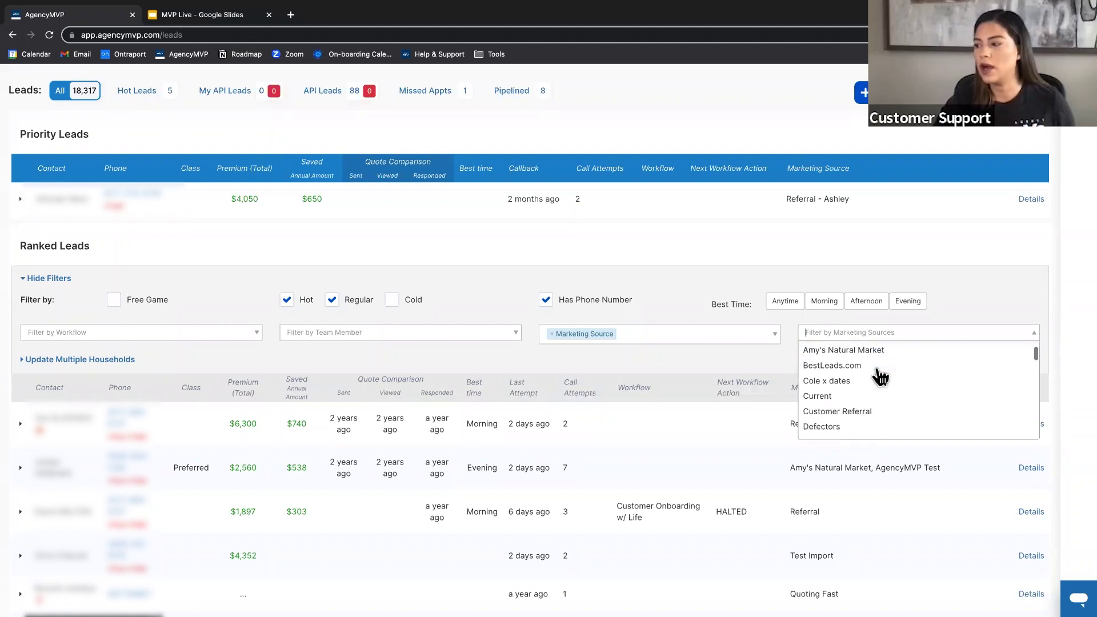
{"action": "left_click", "coordinate": [844, 382]}
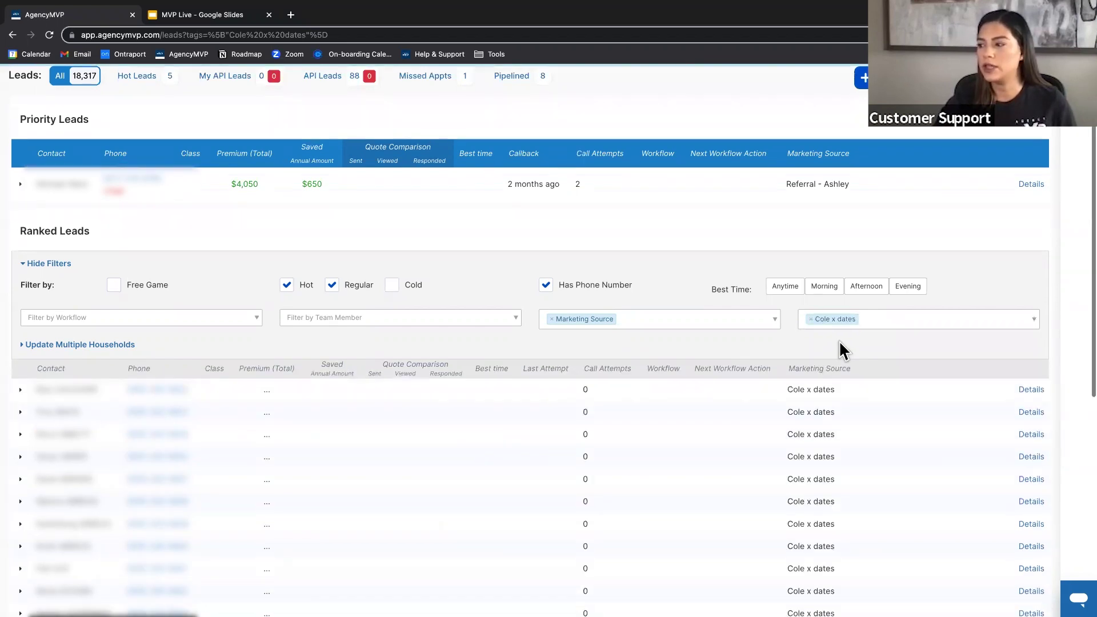
{"action": "scroll", "coordinate": [828, 428], "scroll_direction": "down", "scroll_amount": 3}
{"action": "scroll", "coordinate": [828, 423], "scroll_direction": "down", "scroll_amount": 5}
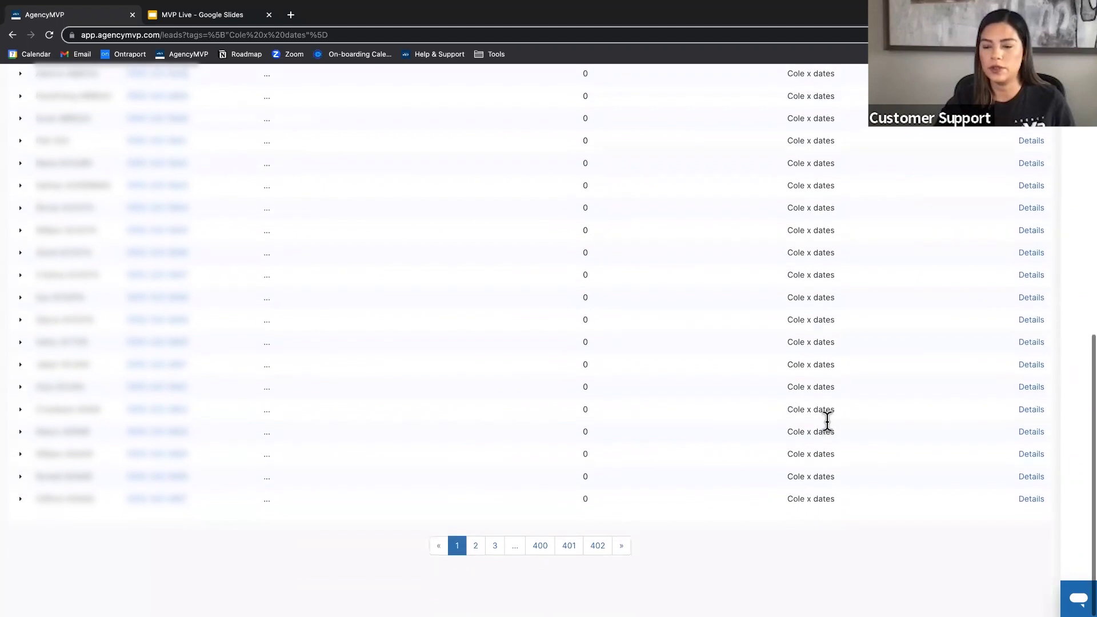
{"action": "scroll", "coordinate": [828, 431], "scroll_direction": "up", "scroll_amount": 10}
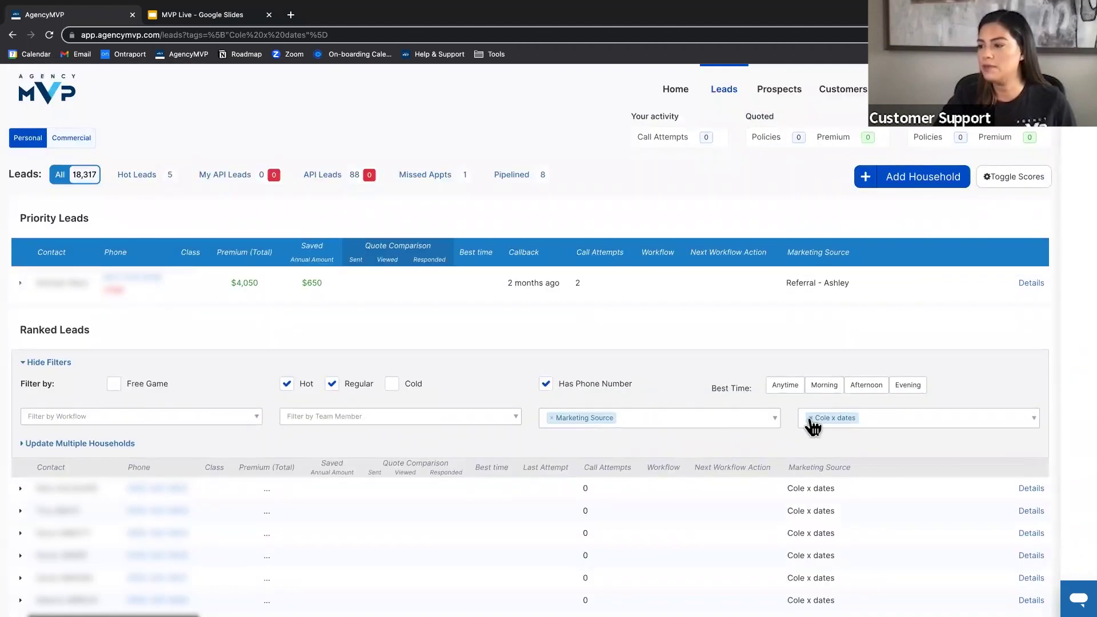
- Replace the Marketing Source filter on the ranked leads with a Renewal Date custom filter set to April
{"action": "left_click", "coordinate": [804, 423]}
{"action": "left_click", "coordinate": [553, 424]}
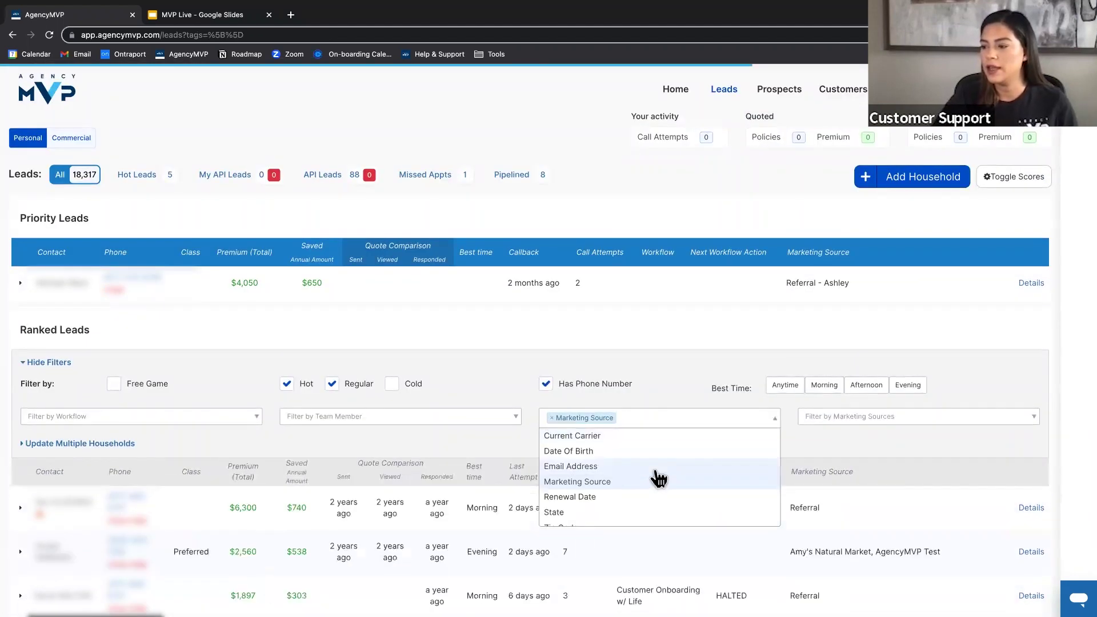
{"action": "scroll", "coordinate": [653, 478], "scroll_direction": "down", "scroll_amount": 1}
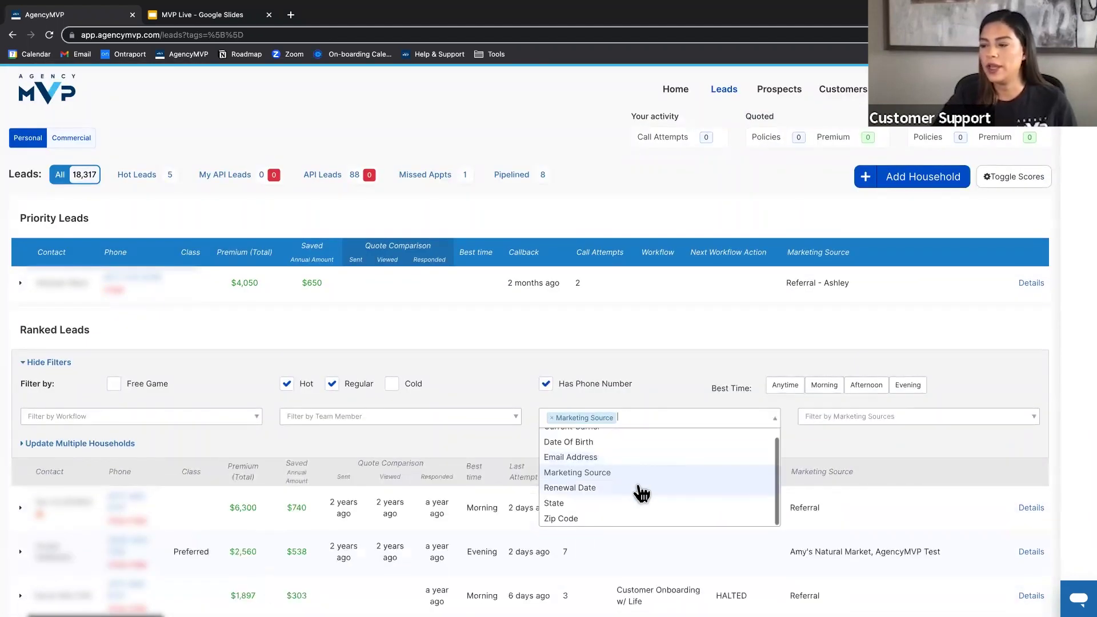
{"action": "left_click", "coordinate": [579, 489]}
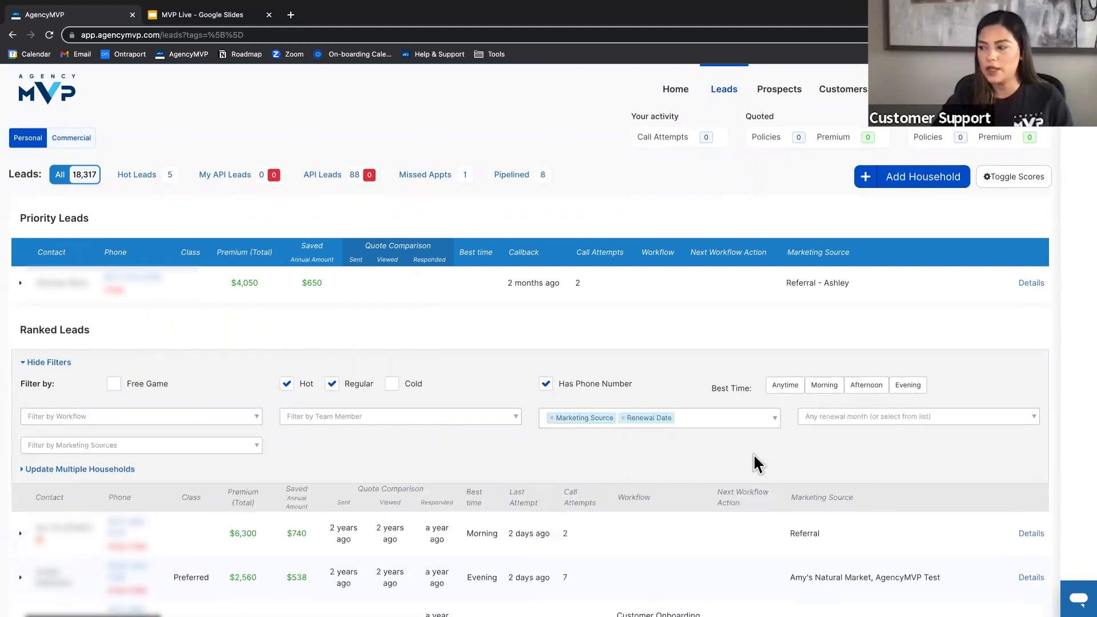
{"action": "left_click", "coordinate": [551, 418]}
{"action": "scroll", "coordinate": [785, 392], "scroll_direction": "down", "scroll_amount": 2}
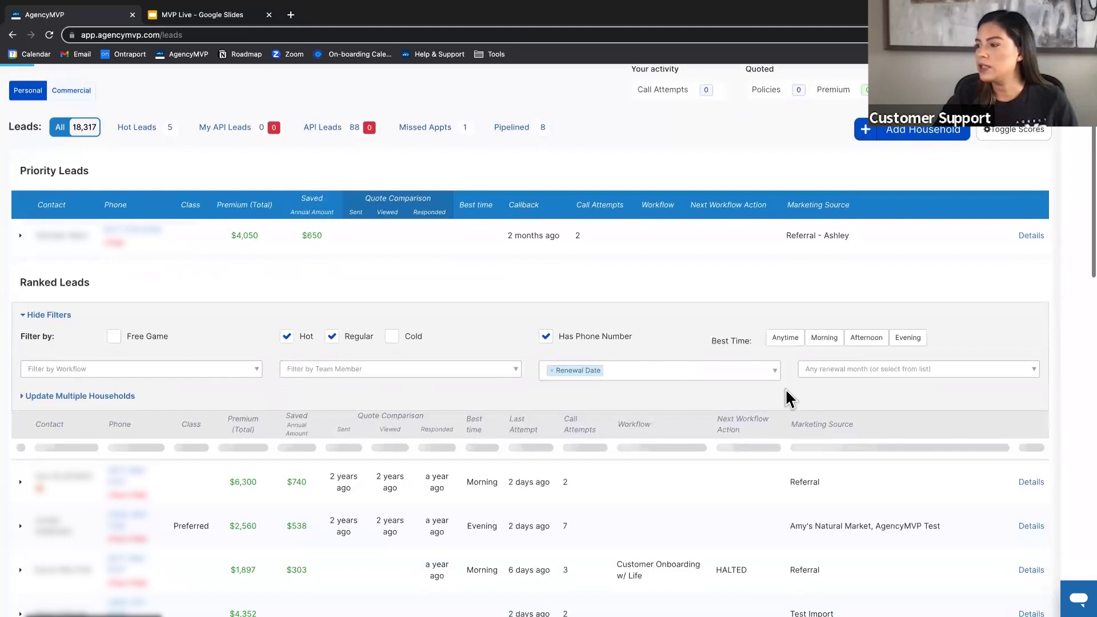
{"action": "scroll", "coordinate": [782, 388], "scroll_direction": "down", "scroll_amount": 1}
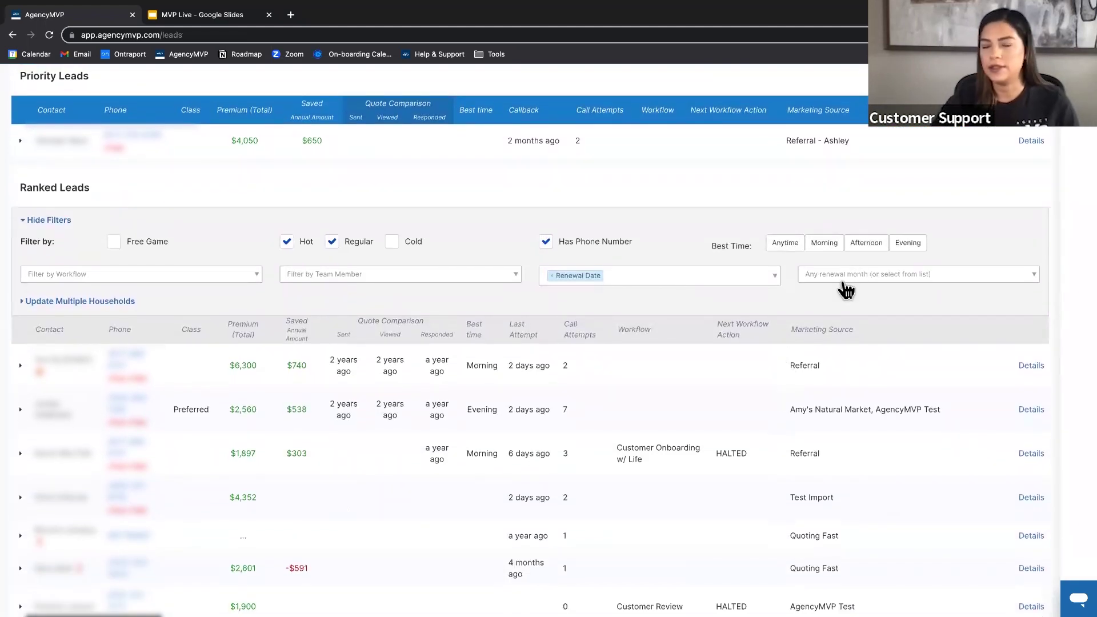
{"action": "left_click", "coordinate": [836, 276]}
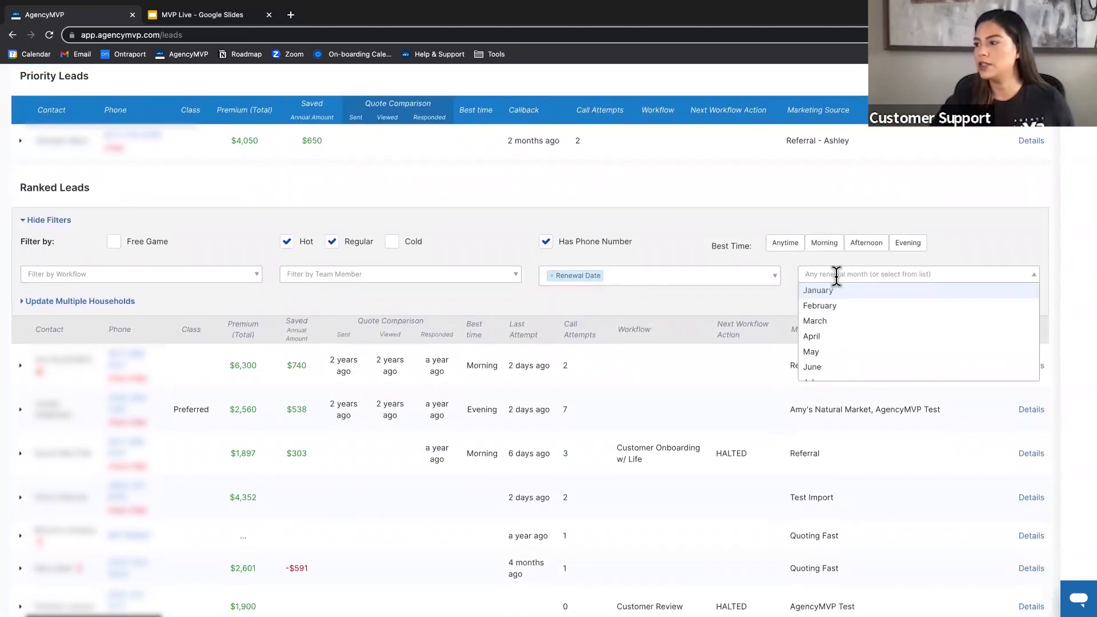
{"action": "left_click", "coordinate": [823, 338]}
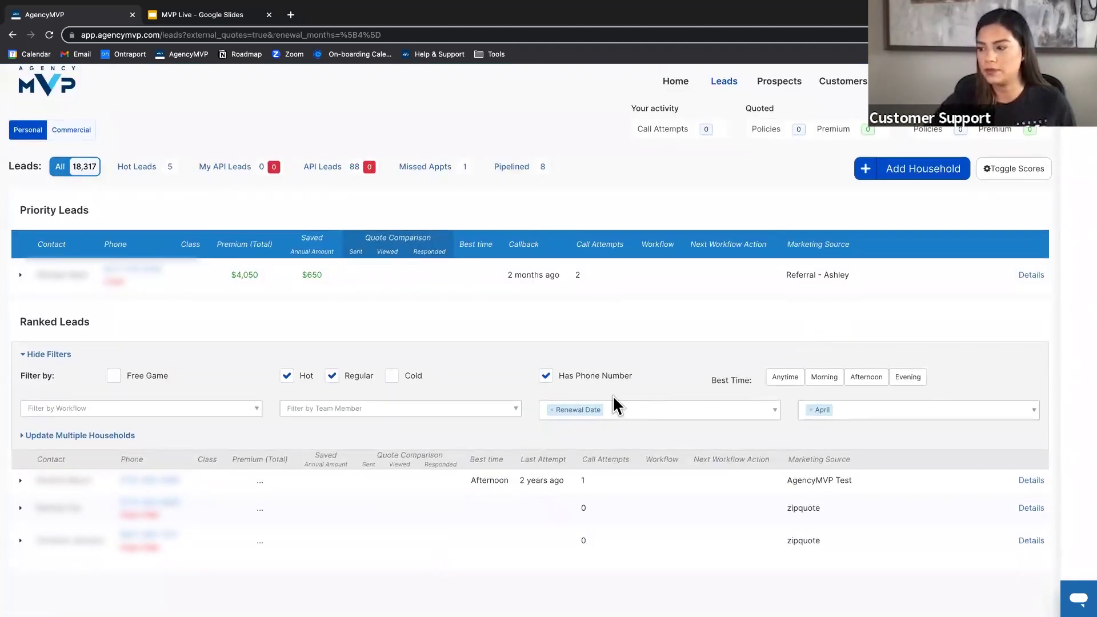
- Replace the Renewal Date filter with a State custom filter and show the available state choices
{"action": "left_click", "coordinate": [551, 410]}
{"action": "left_click", "coordinate": [736, 386]}
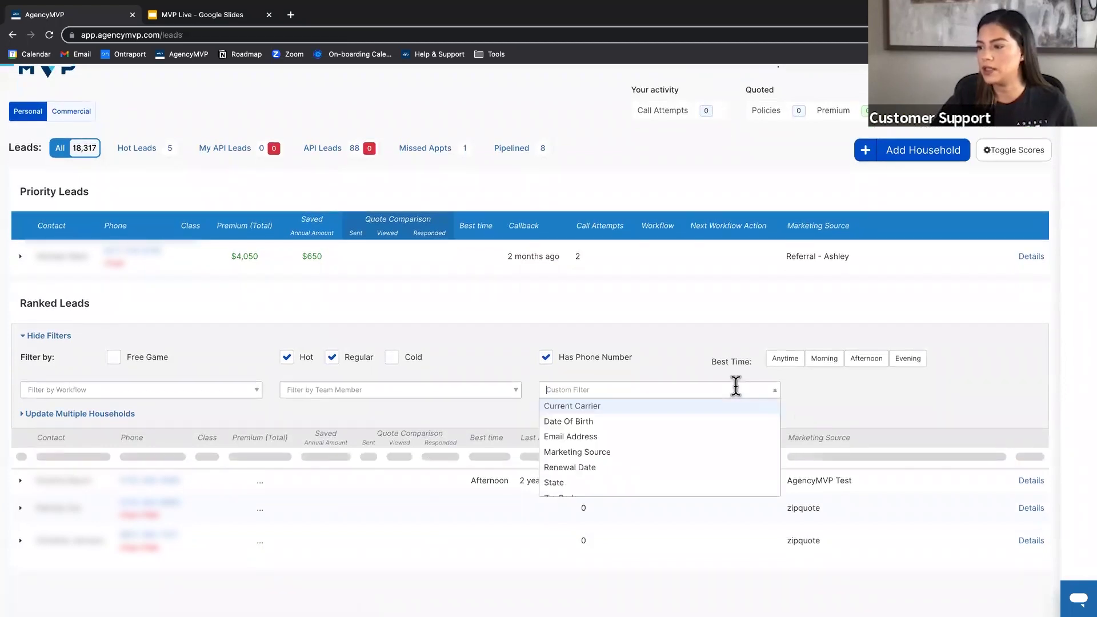
{"action": "scroll", "coordinate": [707, 430], "scroll_direction": "down", "scroll_amount": 1}
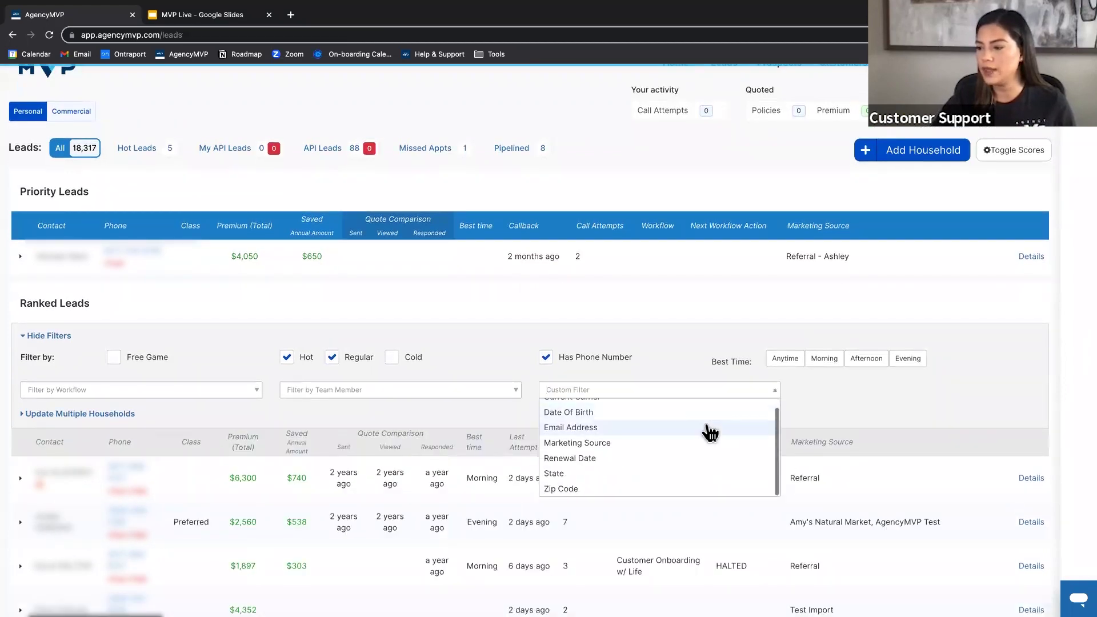
{"action": "left_click", "coordinate": [574, 475]}
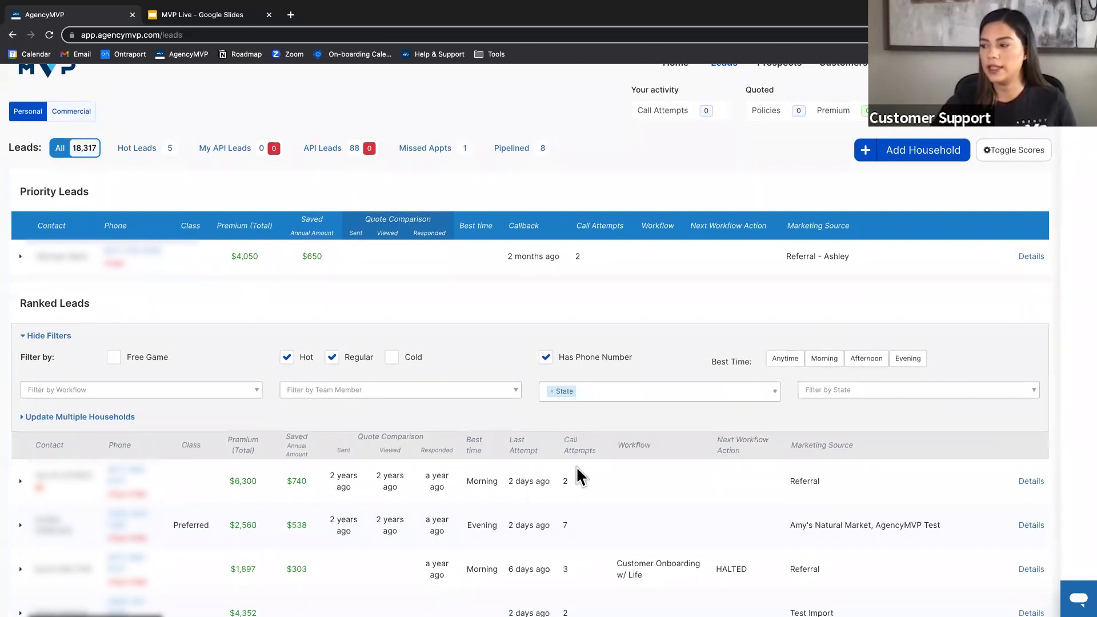
{"action": "left_click", "coordinate": [835, 390]}
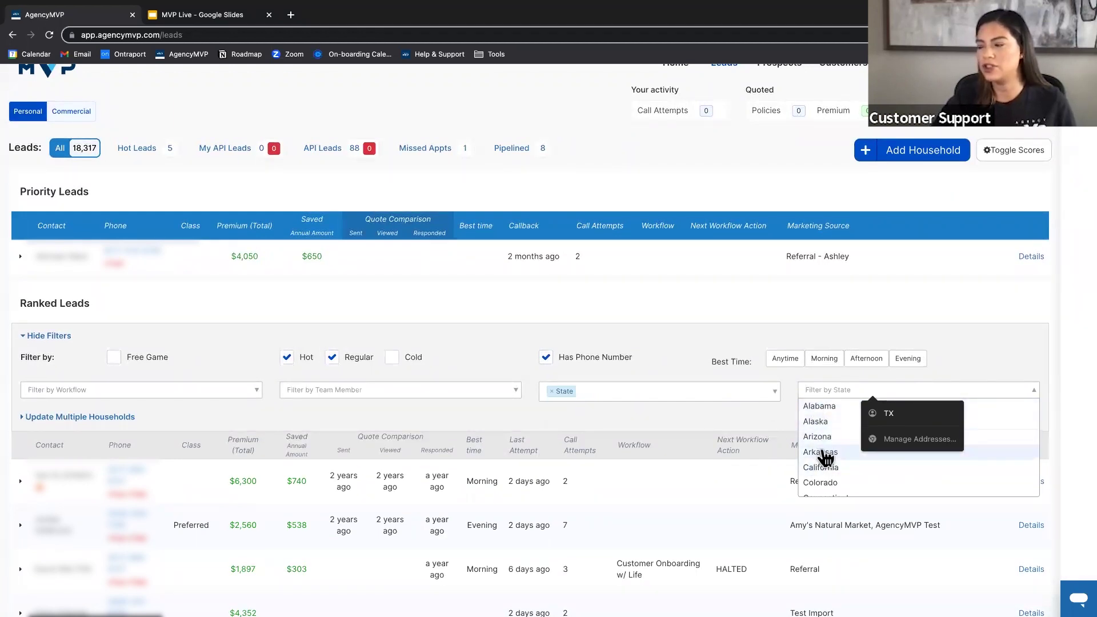
- Swap the State custom filter for Zip Code and clear the Zip Code filter from the ranked leads
{"action": "left_click", "coordinate": [552, 396]}
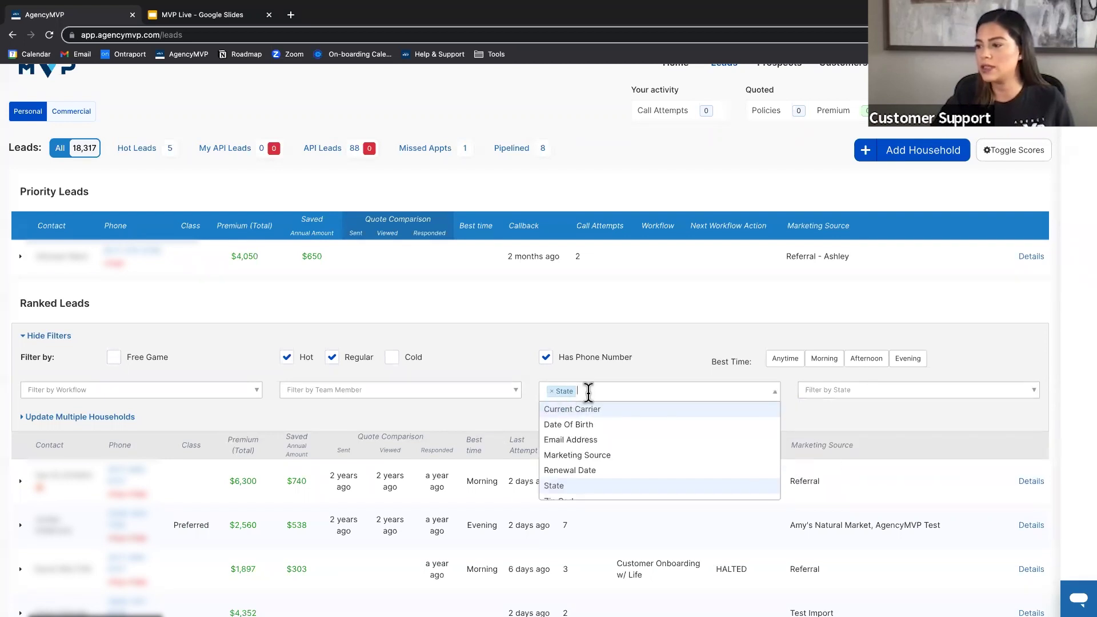
{"action": "scroll", "coordinate": [587, 454], "scroll_direction": "down", "scroll_amount": 1}
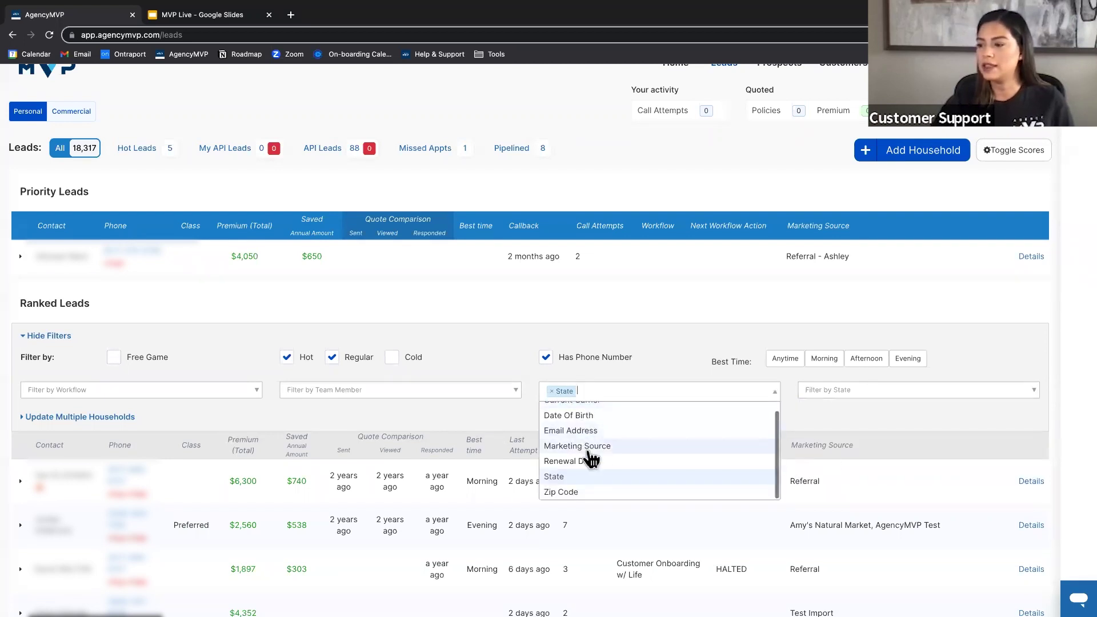
{"action": "left_click", "coordinate": [574, 495]}
{"action": "left_click", "coordinate": [552, 391]}
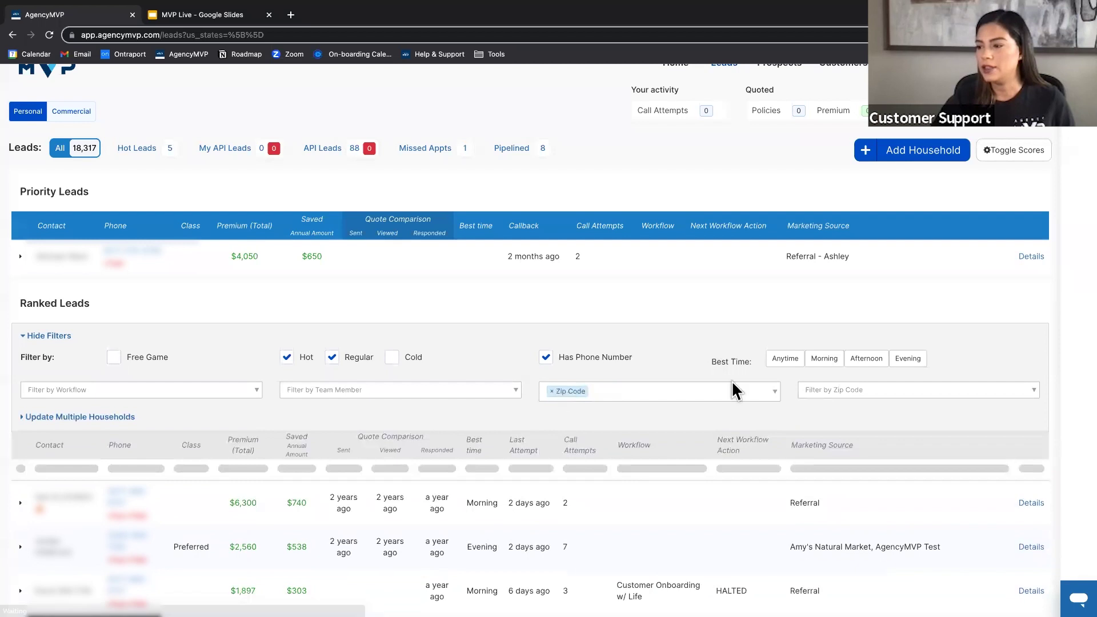
{"action": "left_click", "coordinate": [552, 391]}
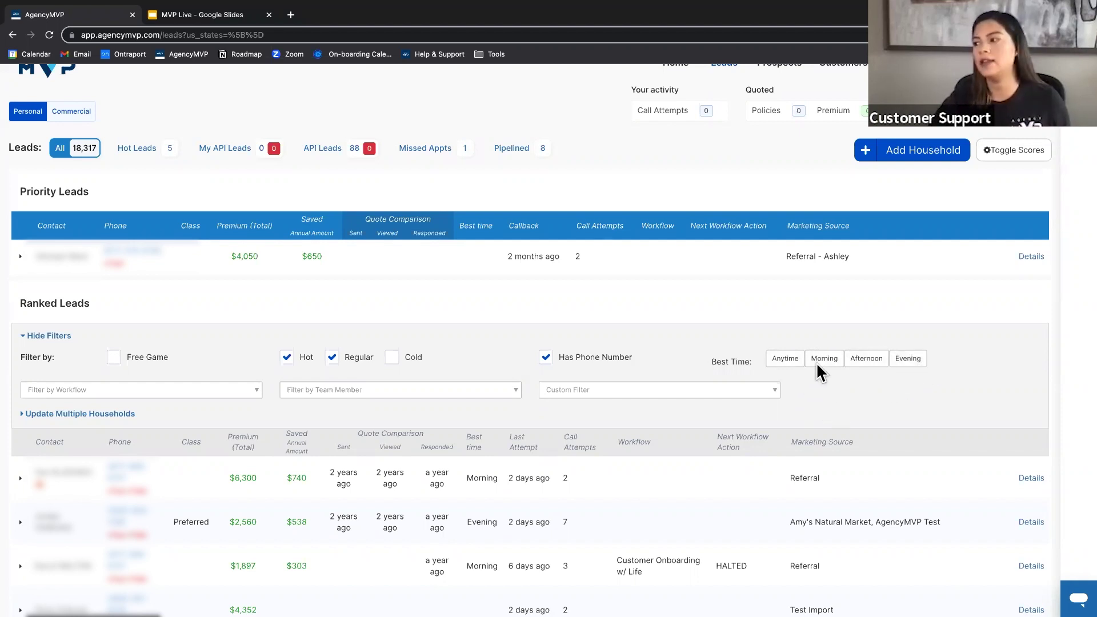
- Open the API Leads list and show its filter options
{"action": "scroll", "coordinate": [878, 400], "scroll_direction": "down", "scroll_amount": 1}
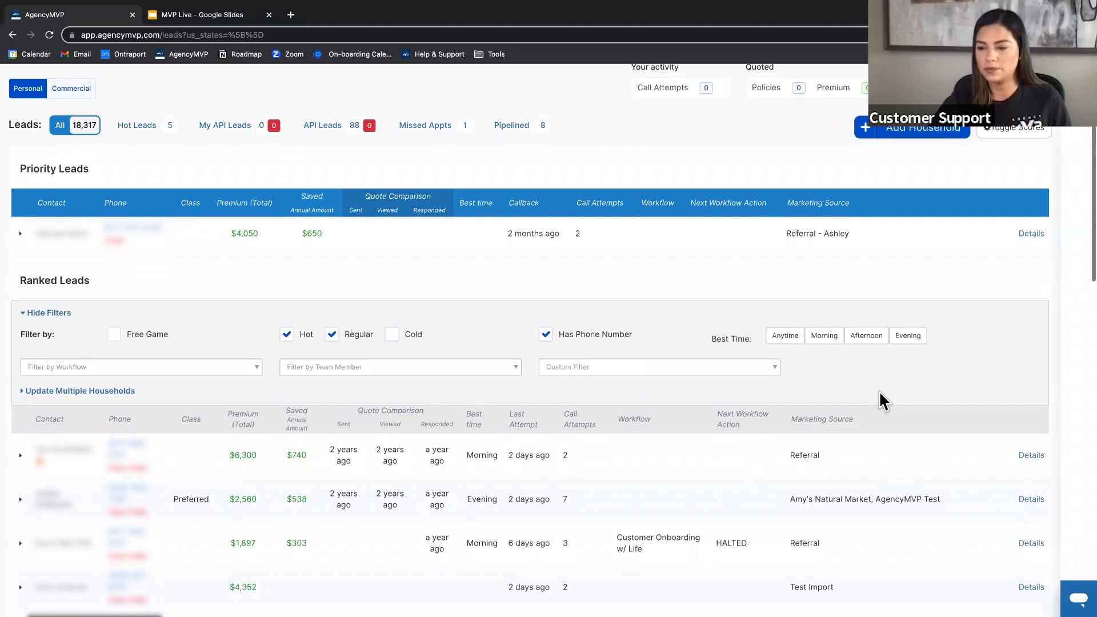
{"action": "scroll", "coordinate": [879, 399], "scroll_direction": "down", "scroll_amount": 1}
{"action": "scroll", "coordinate": [880, 398], "scroll_direction": "up", "scroll_amount": 2}
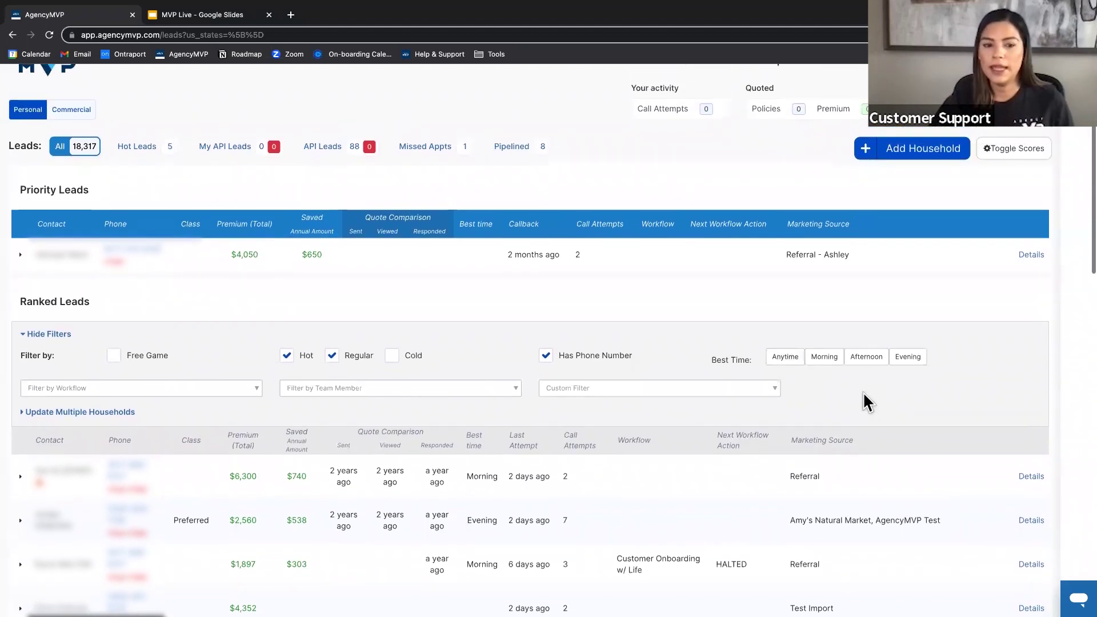
{"action": "scroll", "coordinate": [777, 343], "scroll_direction": "up", "scroll_amount": 1}
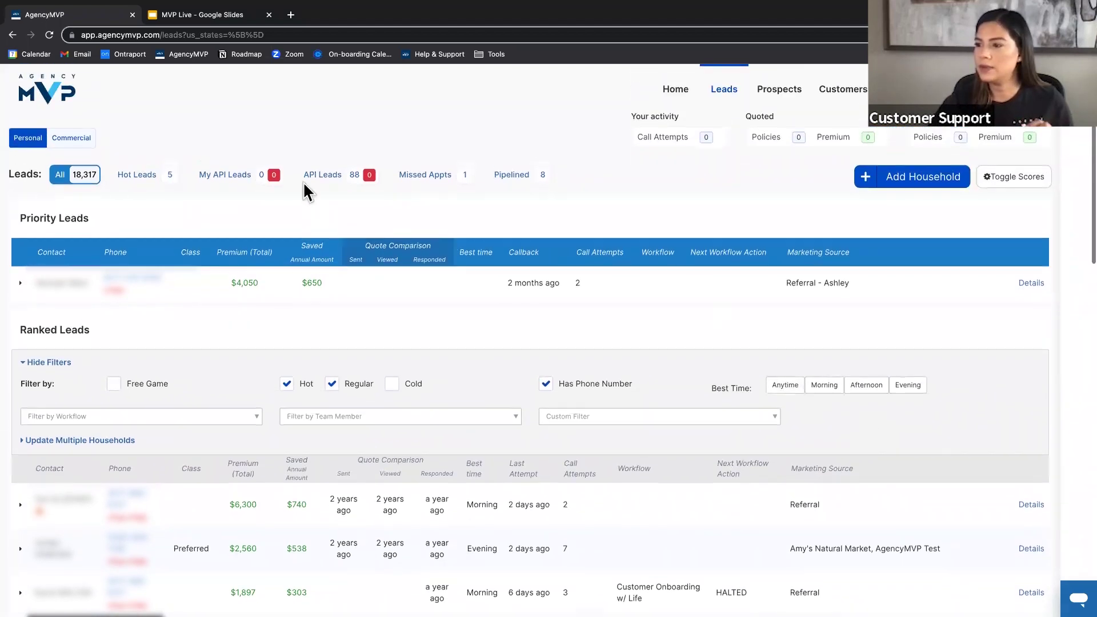
{"action": "left_click", "coordinate": [314, 176]}
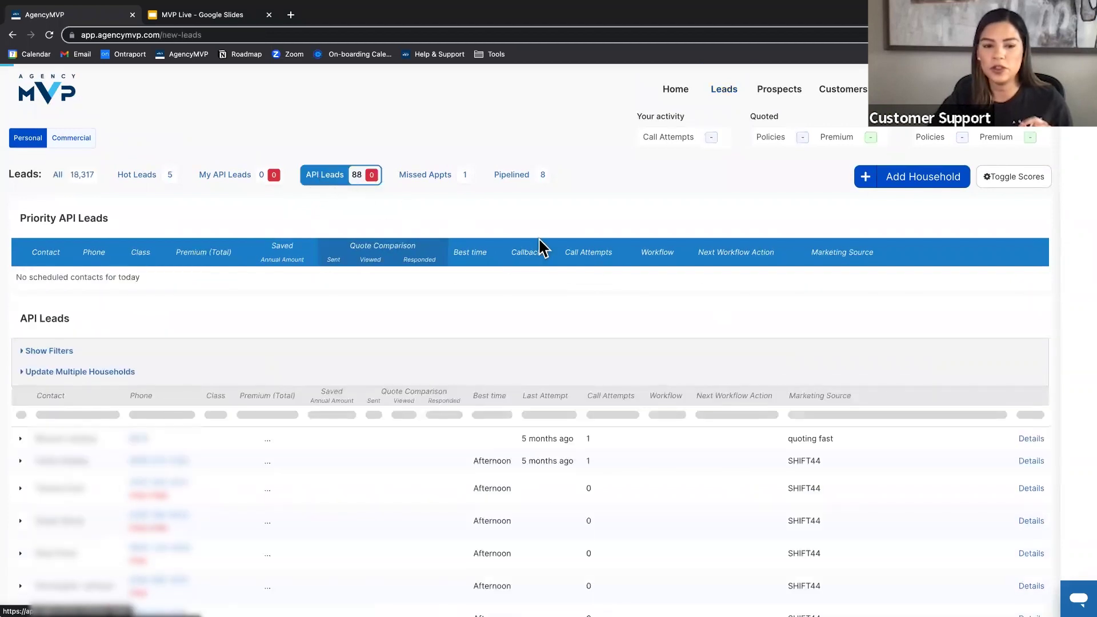
{"action": "left_click", "coordinate": [51, 351]}
{"action": "scroll", "coordinate": [196, 350], "scroll_direction": "down", "scroll_amount": 1}
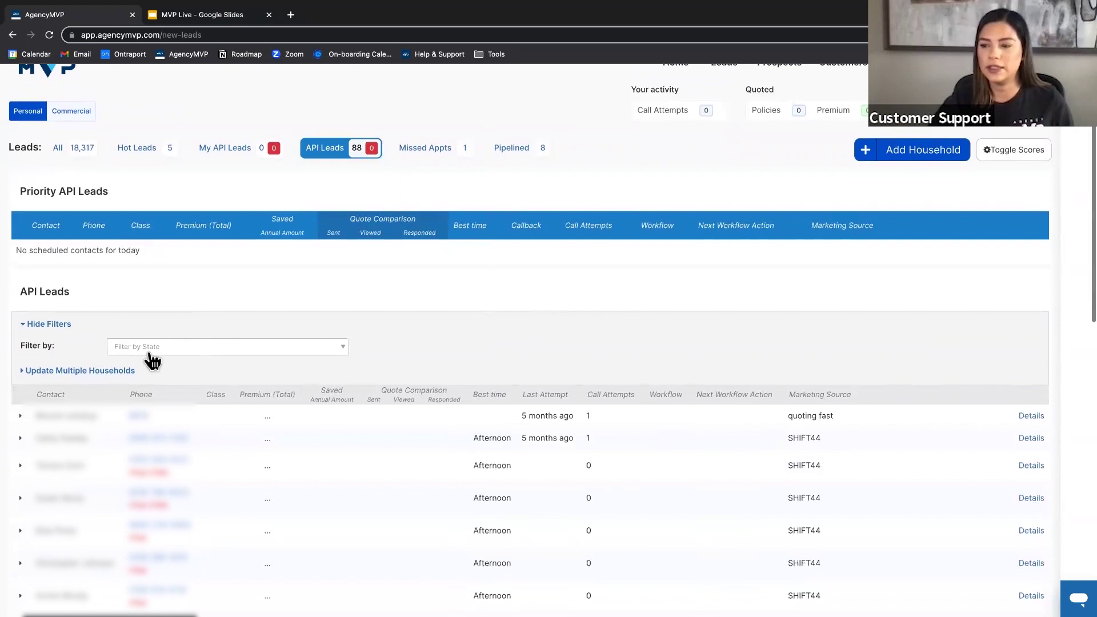
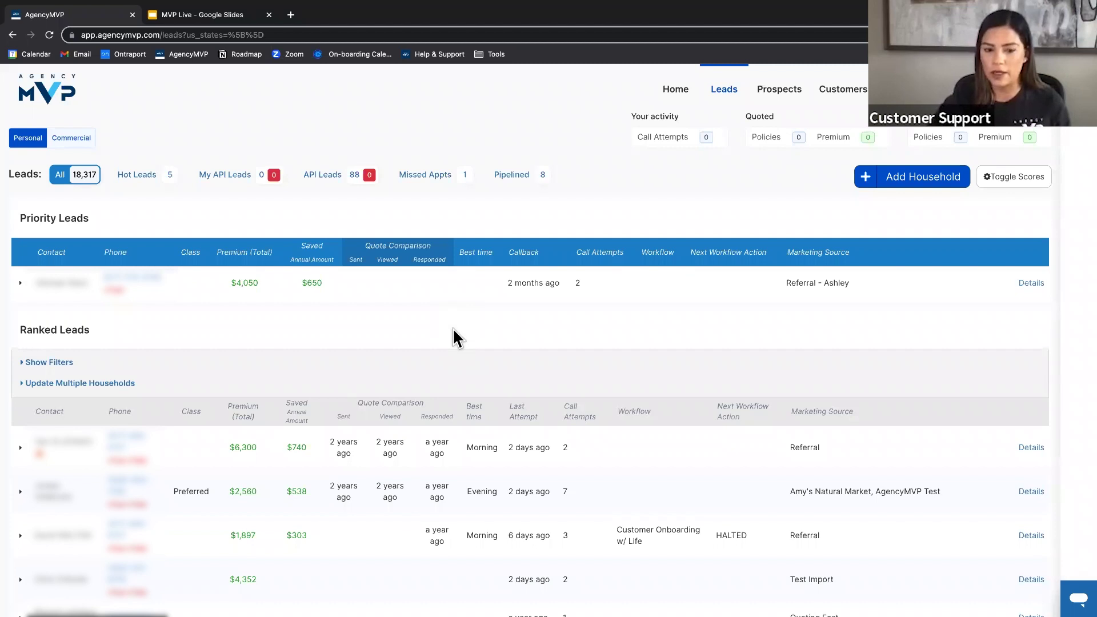
- Expand the first ranked lead, with the $6,300 premium, and set its call status to unanswered
{"action": "scroll", "coordinate": [515, 351], "scroll_direction": "down", "scroll_amount": 1}
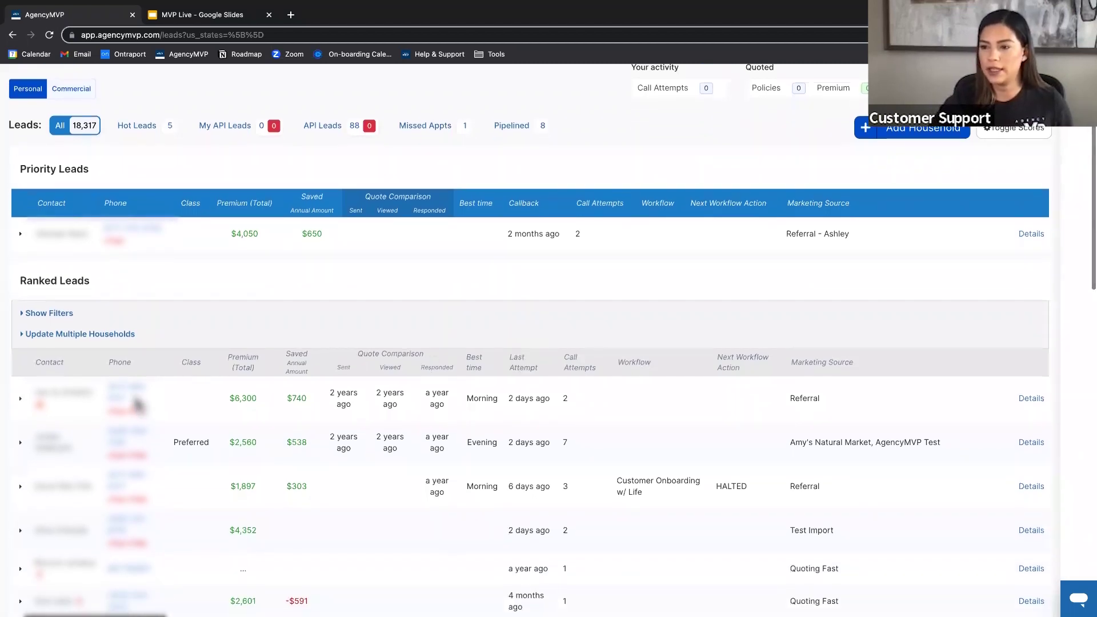
{"action": "scroll", "coordinate": [208, 374], "scroll_direction": "down", "scroll_amount": 1}
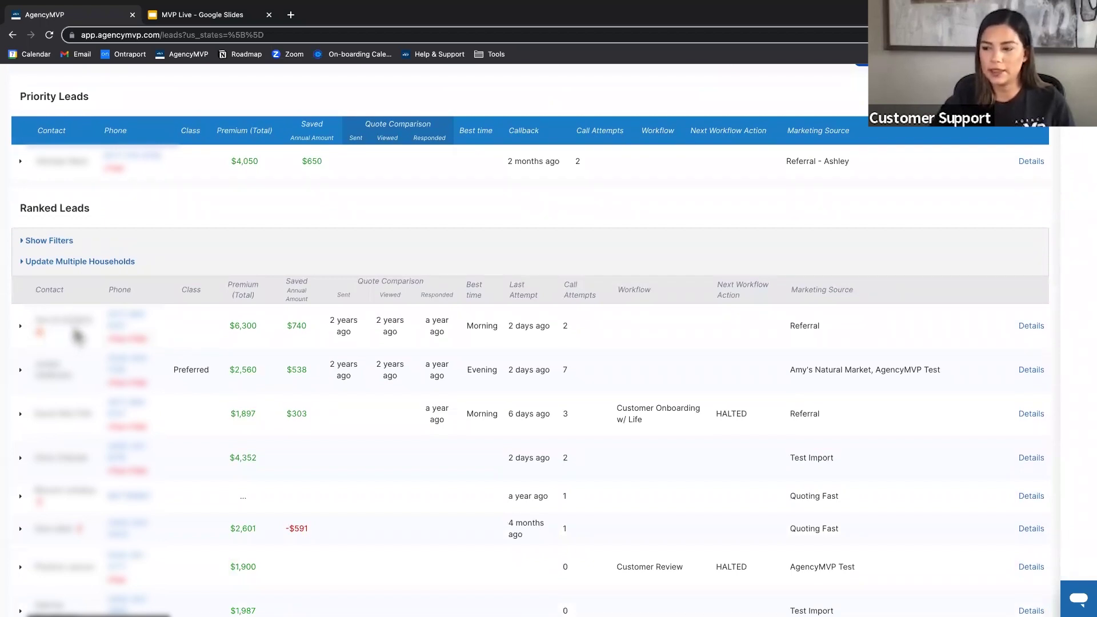
{"action": "left_click", "coordinate": [20, 326]}
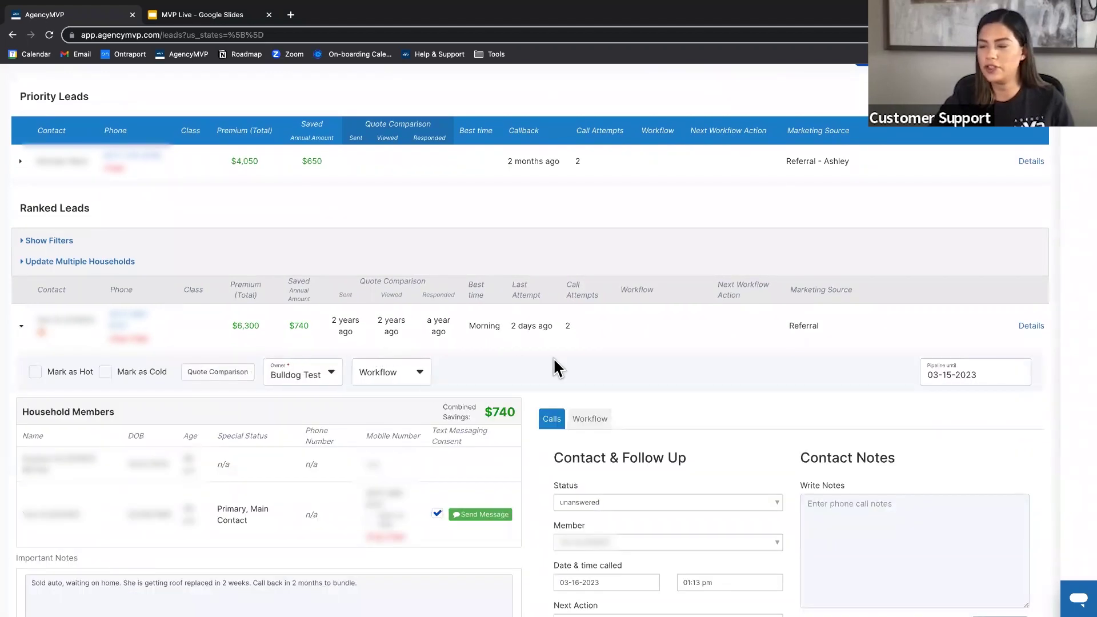
{"action": "scroll", "coordinate": [554, 358], "scroll_direction": "down", "scroll_amount": 2}
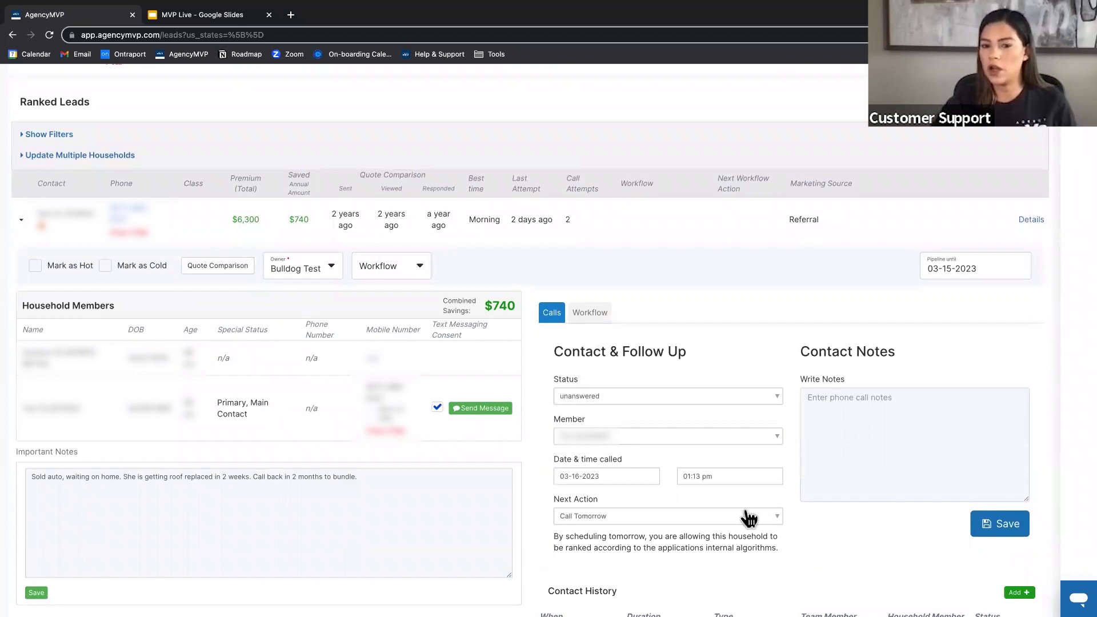
{"action": "scroll", "coordinate": [748, 518], "scroll_direction": "down", "scroll_amount": 1}
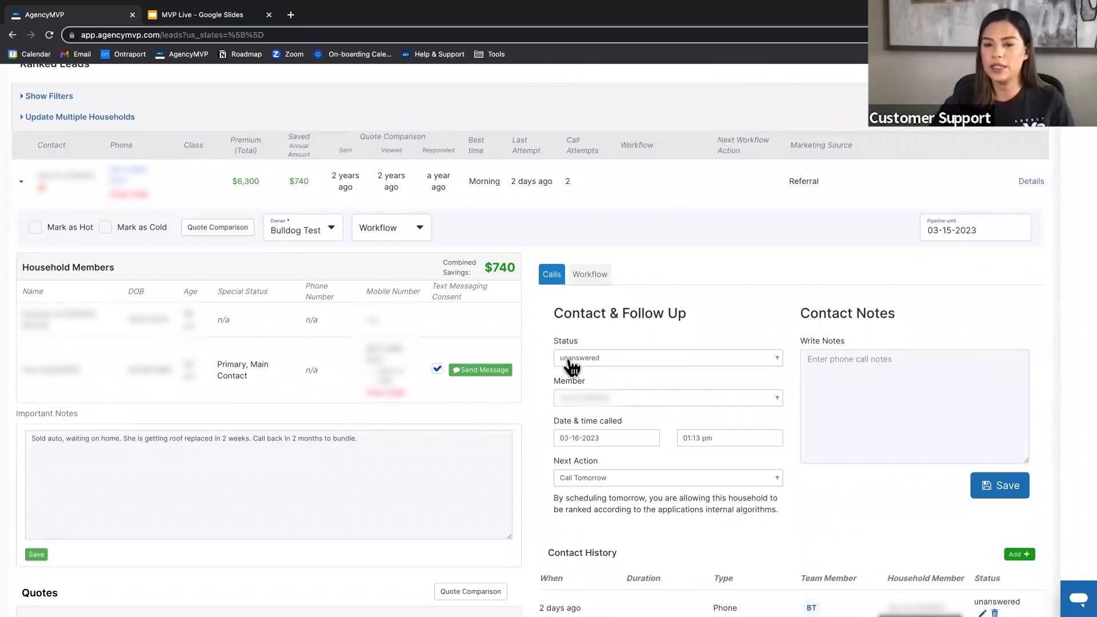
{"action": "left_click", "coordinate": [597, 363]}
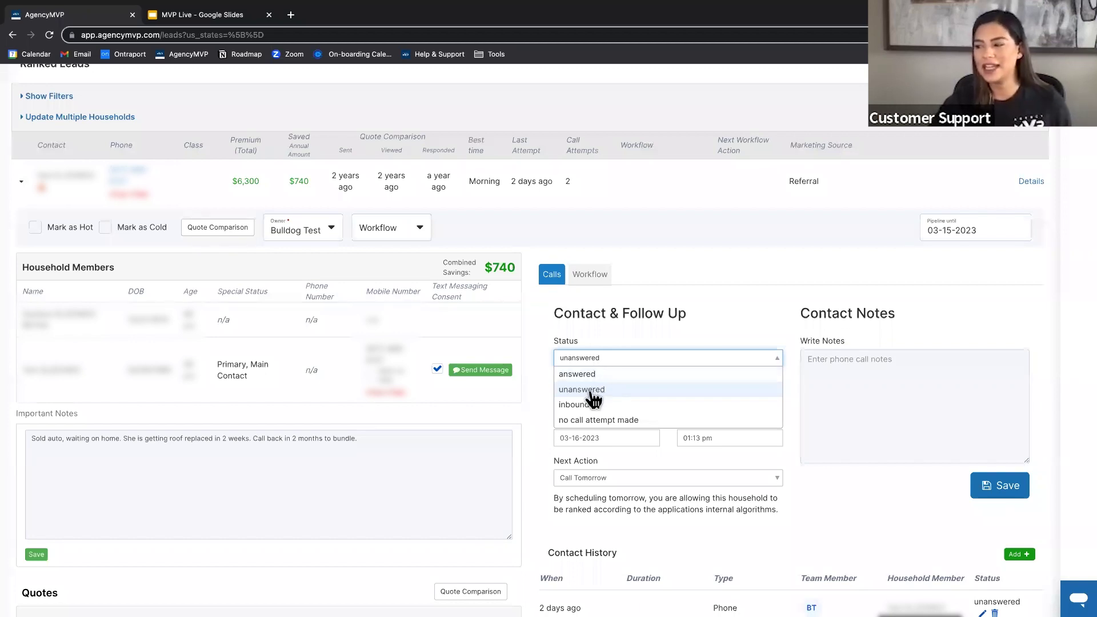
{"action": "left_click", "coordinate": [591, 391]}
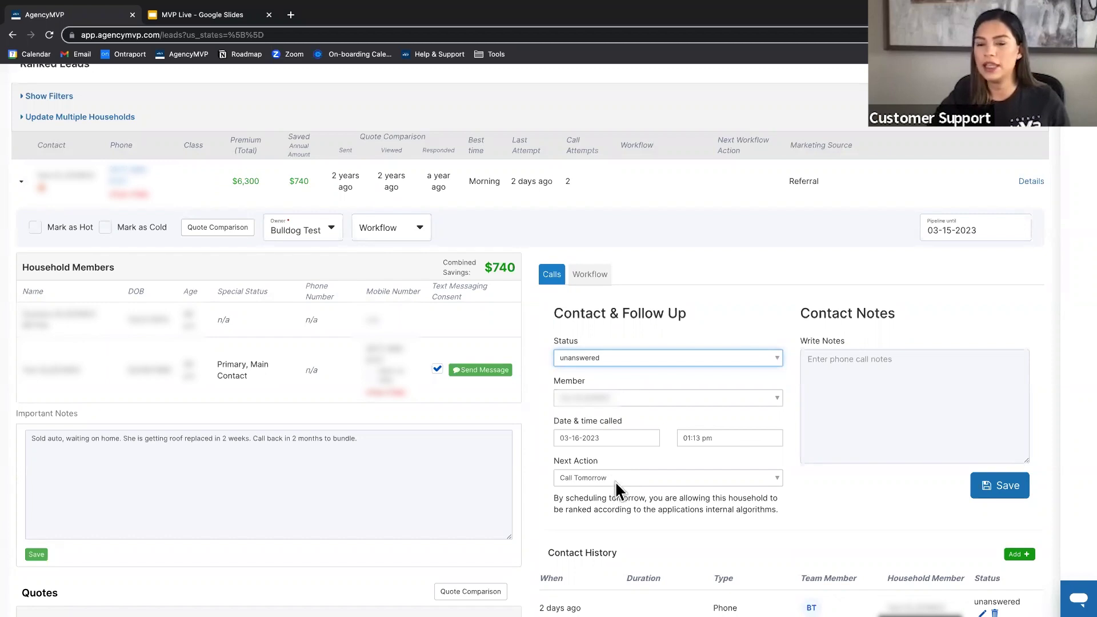
- Show the account menu's options, such as Default Values, Workflows and Task Sequences, and close it again
{"action": "scroll", "coordinate": [626, 461], "scroll_direction": "up", "scroll_amount": 4}
{"action": "scroll", "coordinate": [846, 306], "scroll_direction": "up", "scroll_amount": 1}
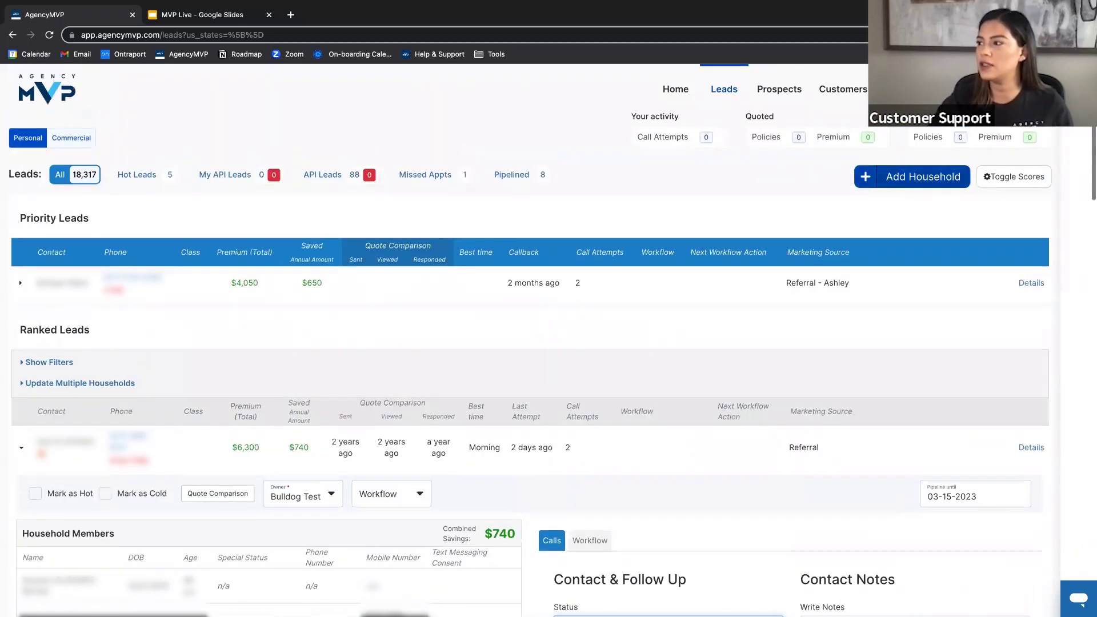
{"action": "left_click", "coordinate": [891, 118]}
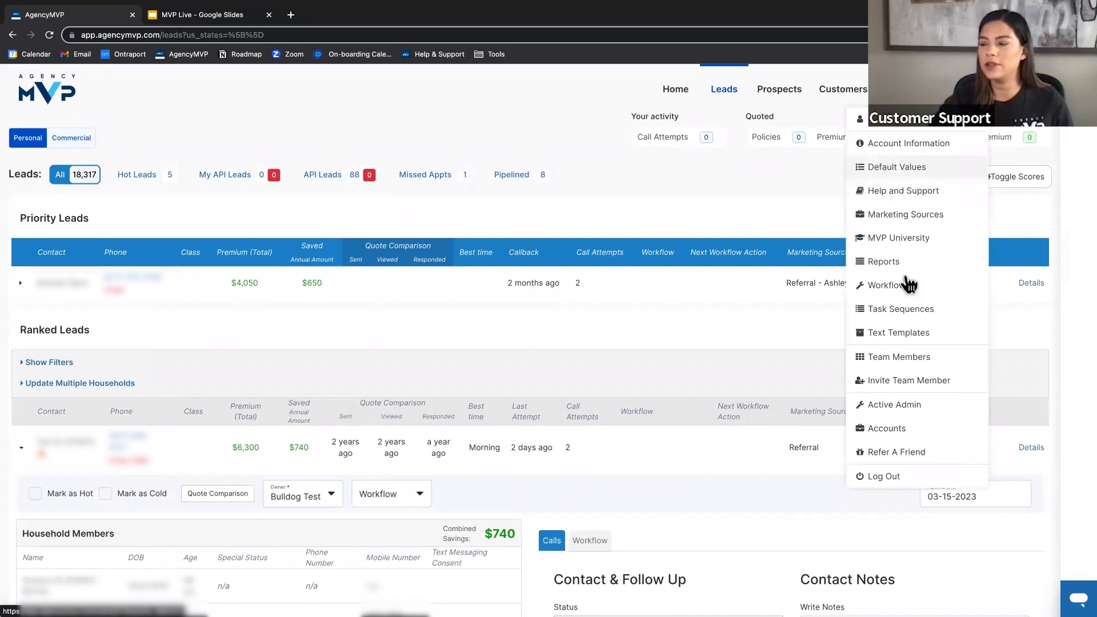
{"action": "left_click", "coordinate": [679, 345]}
- Save the unanswered call with the contact note "LVM" and collapse the $6,300 lead
{"action": "scroll", "coordinate": [679, 344], "scroll_direction": "down", "scroll_amount": 5}
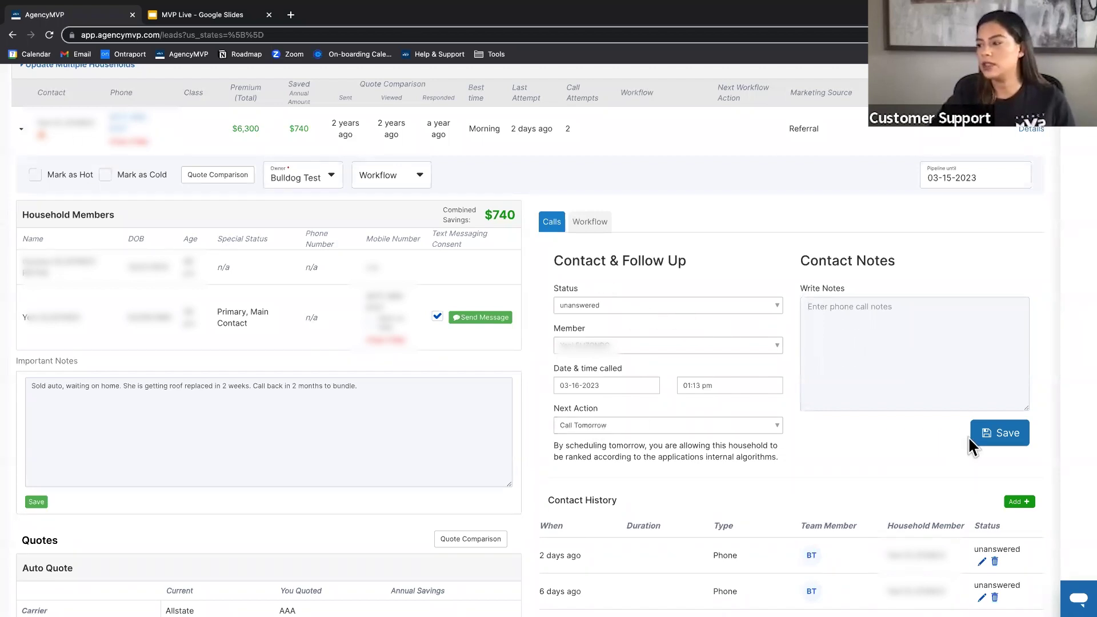
{"action": "left_click", "coordinate": [960, 358]}
{"action": "type", "text": "LVM"}
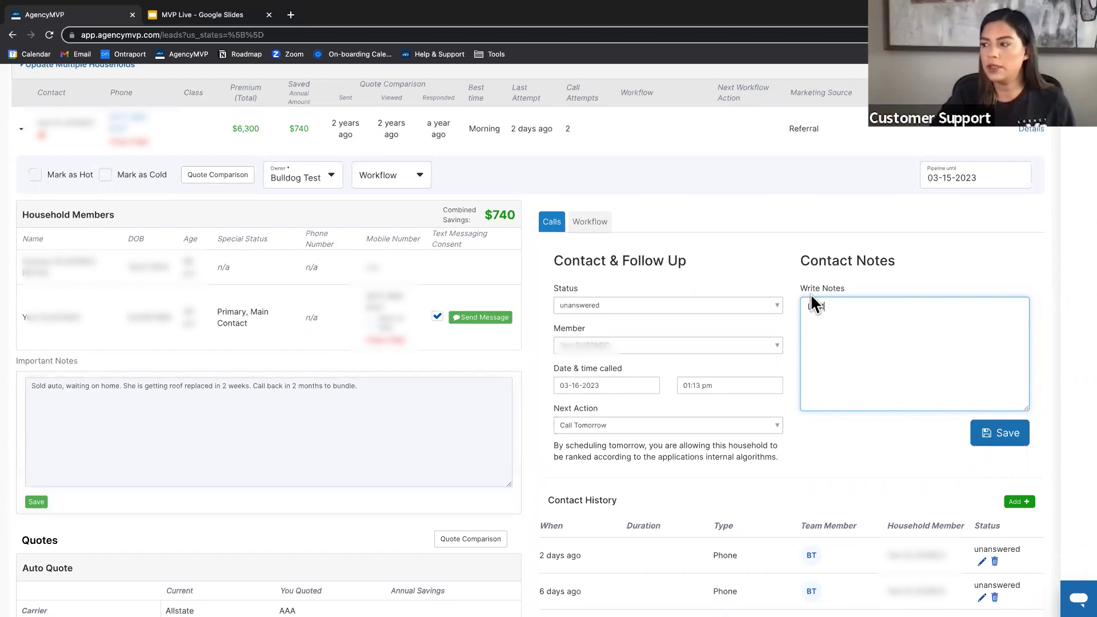
{"action": "left_click", "coordinate": [978, 434]}
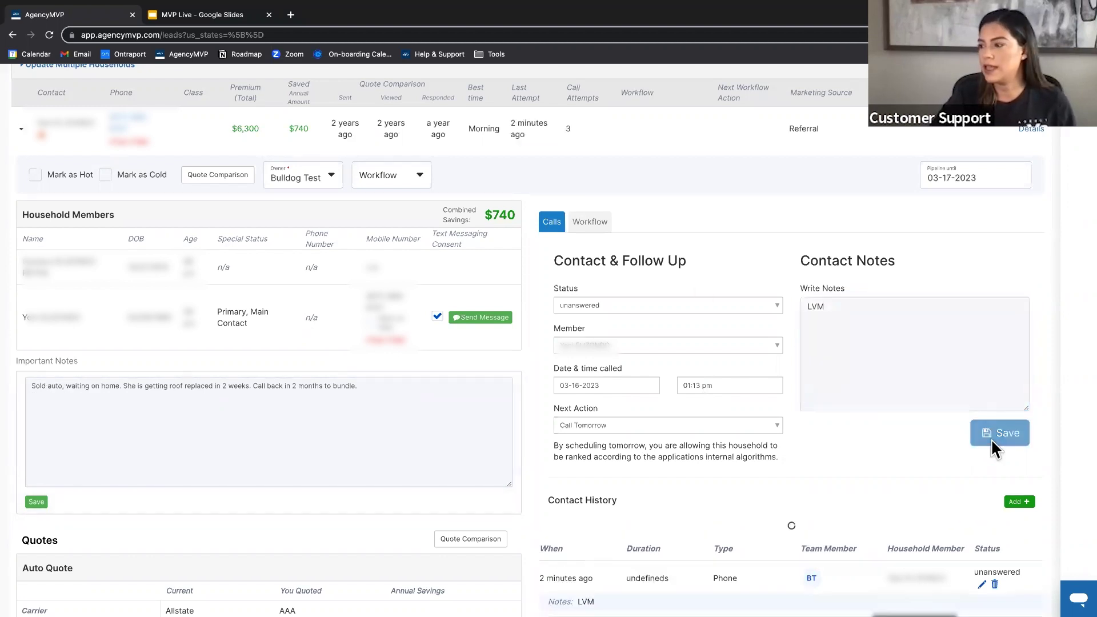
{"action": "left_click", "coordinate": [21, 130]}
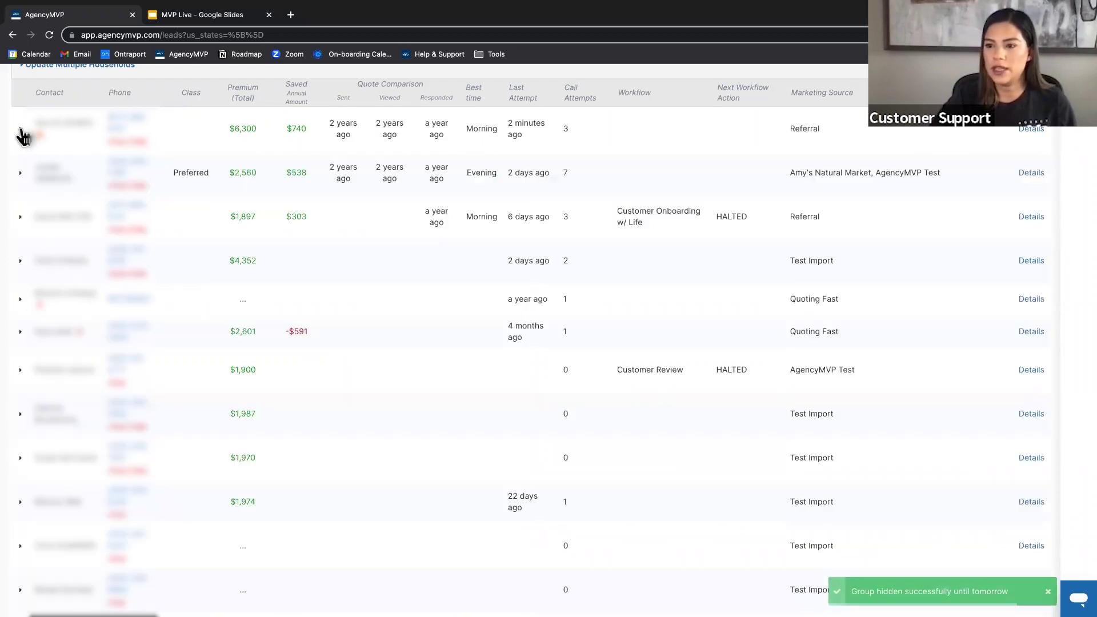
- Expand the Preferred ranked lead with the $2,560 premium and set its call status to answered
{"action": "left_click", "coordinate": [21, 174]}
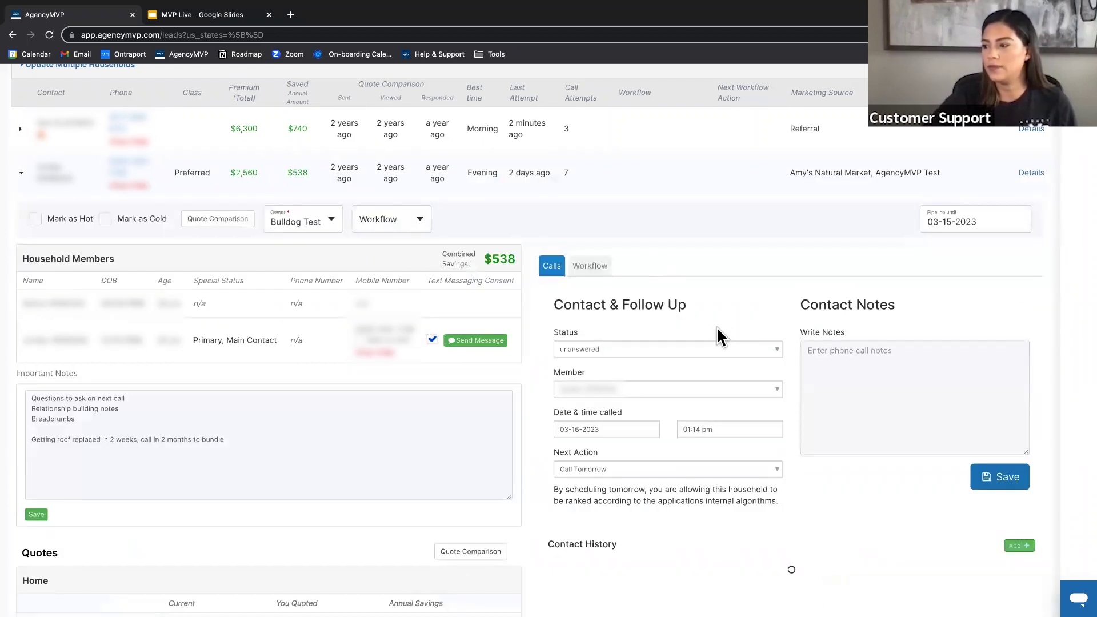
{"action": "left_click", "coordinate": [706, 351]}
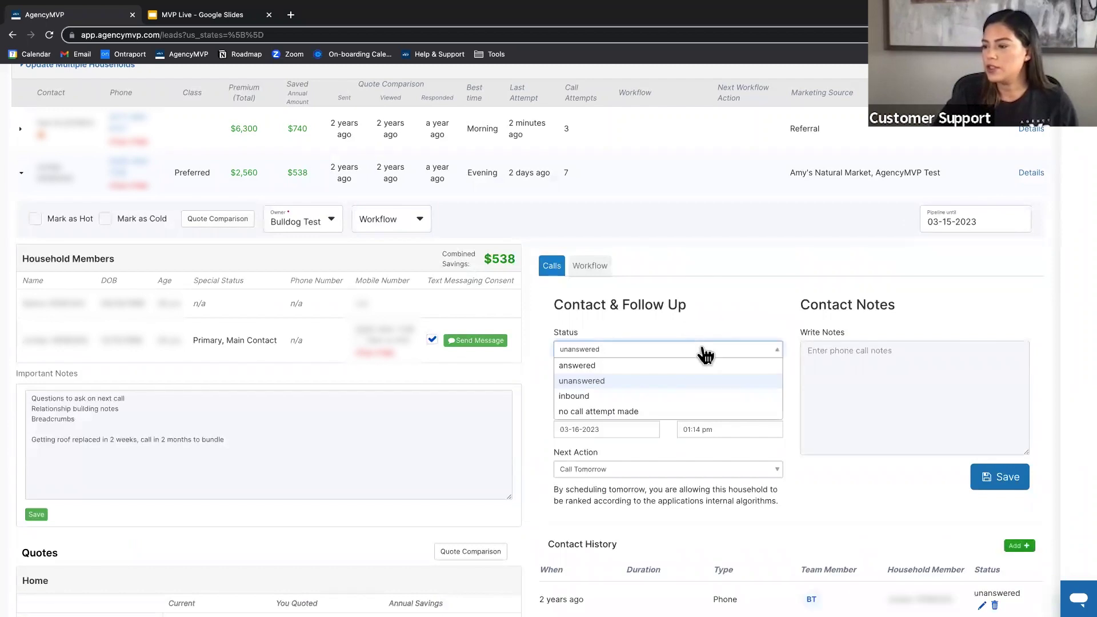
{"action": "left_click", "coordinate": [574, 366]}
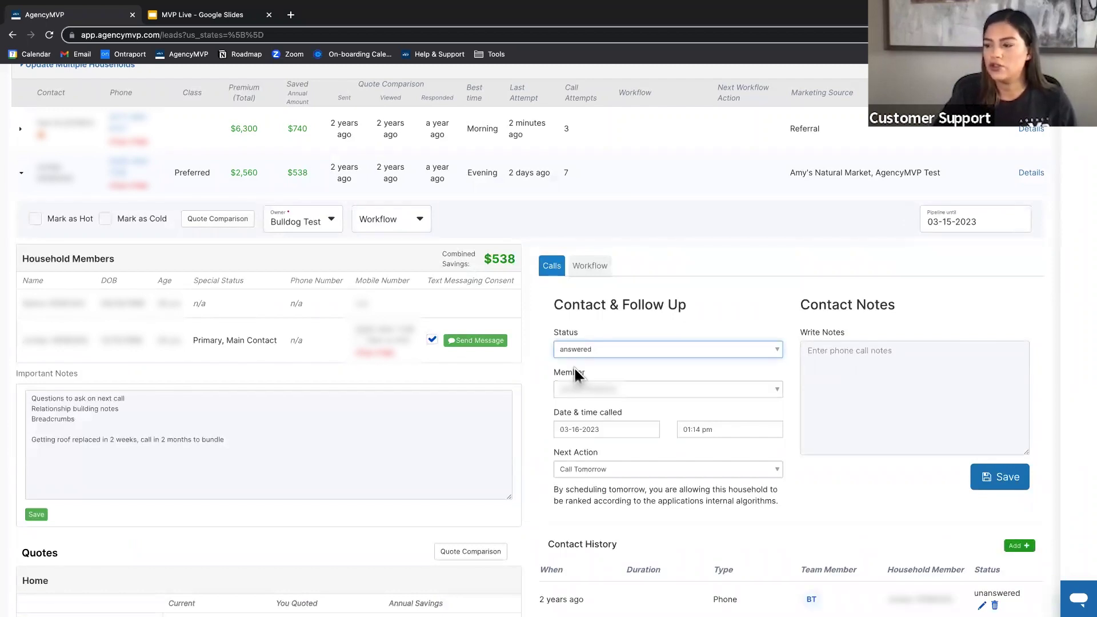
- Set the Preferred lead's next action to Call Back Future Date with the date 03-21-2023
{"action": "scroll", "coordinate": [574, 366], "scroll_direction": "down", "scroll_amount": 1}
{"action": "scroll", "coordinate": [574, 372], "scroll_direction": "down", "scroll_amount": 2}
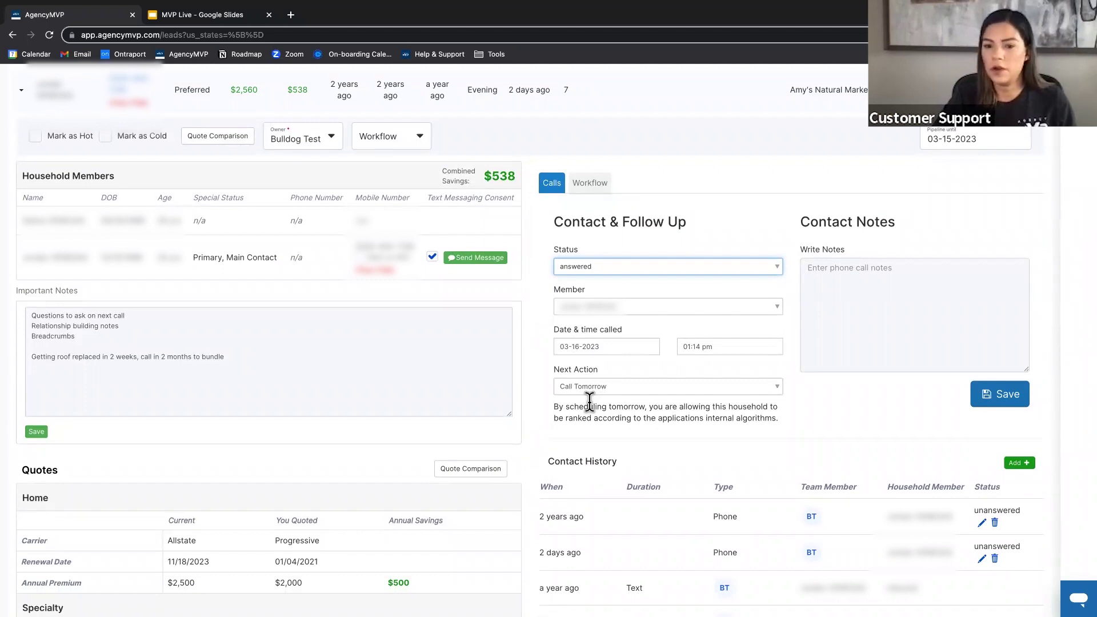
{"action": "left_click", "coordinate": [595, 391]}
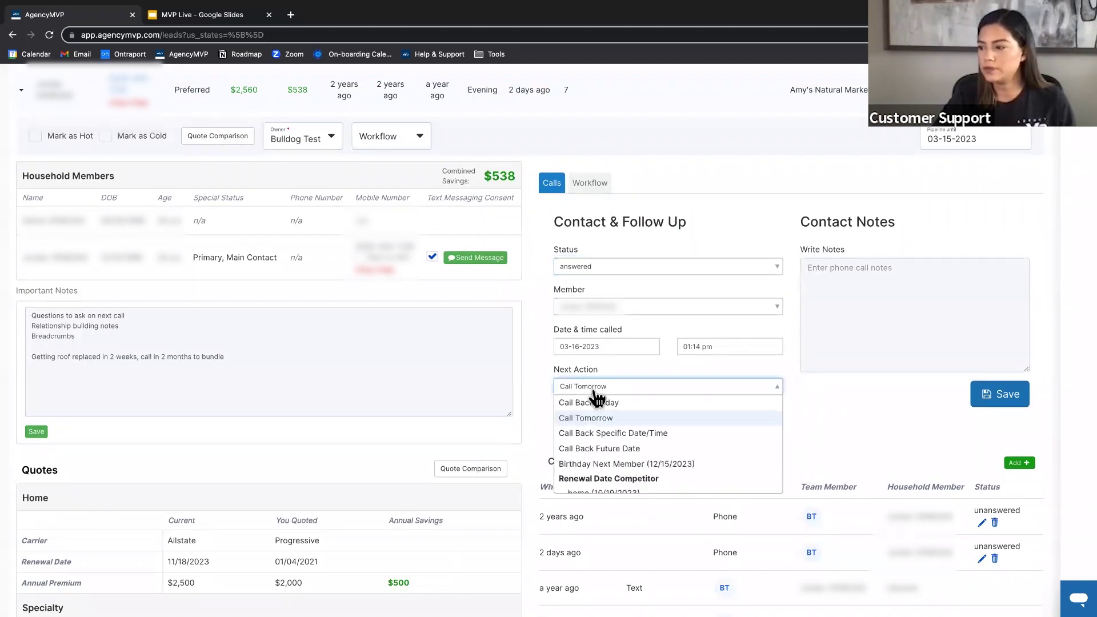
{"action": "scroll", "coordinate": [594, 397], "scroll_direction": "down", "scroll_amount": 1}
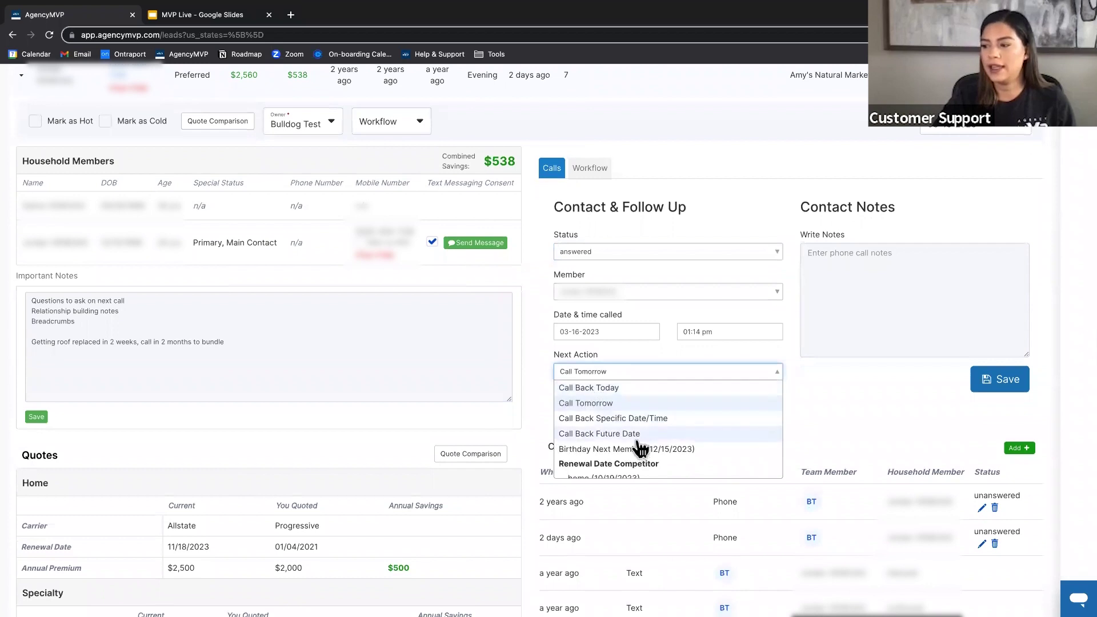
{"action": "scroll", "coordinate": [632, 441], "scroll_direction": "down", "scroll_amount": 1}
{"action": "scroll", "coordinate": [635, 442], "scroll_direction": "up", "scroll_amount": 1}
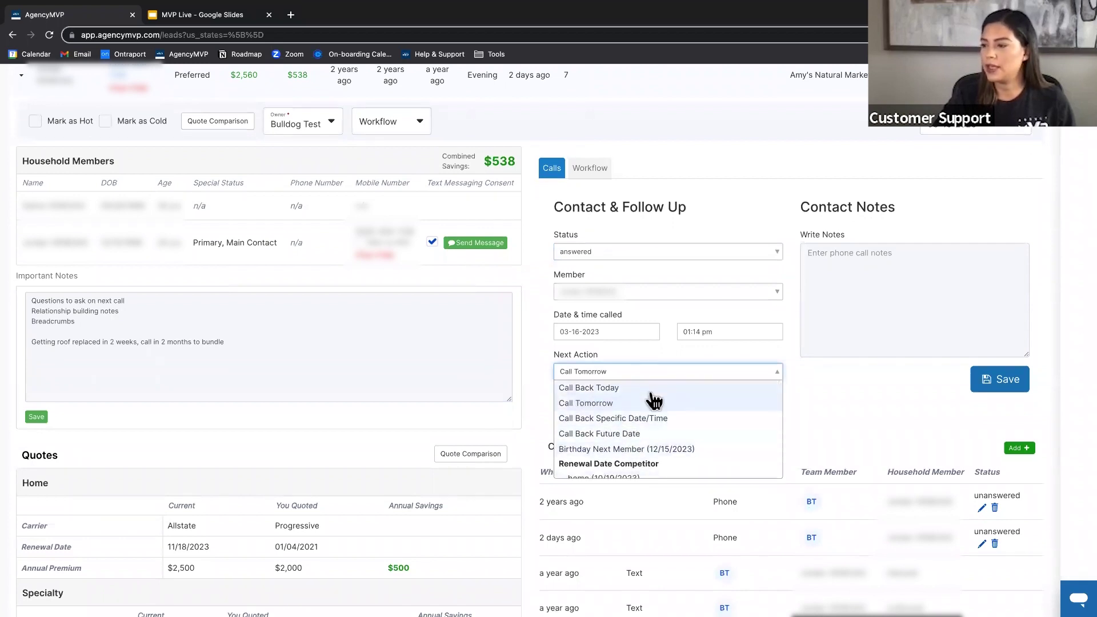
{"action": "scroll", "coordinate": [651, 397], "scroll_direction": "down", "scroll_amount": 1}
{"action": "scroll", "coordinate": [652, 444], "scroll_direction": "up", "scroll_amount": 1}
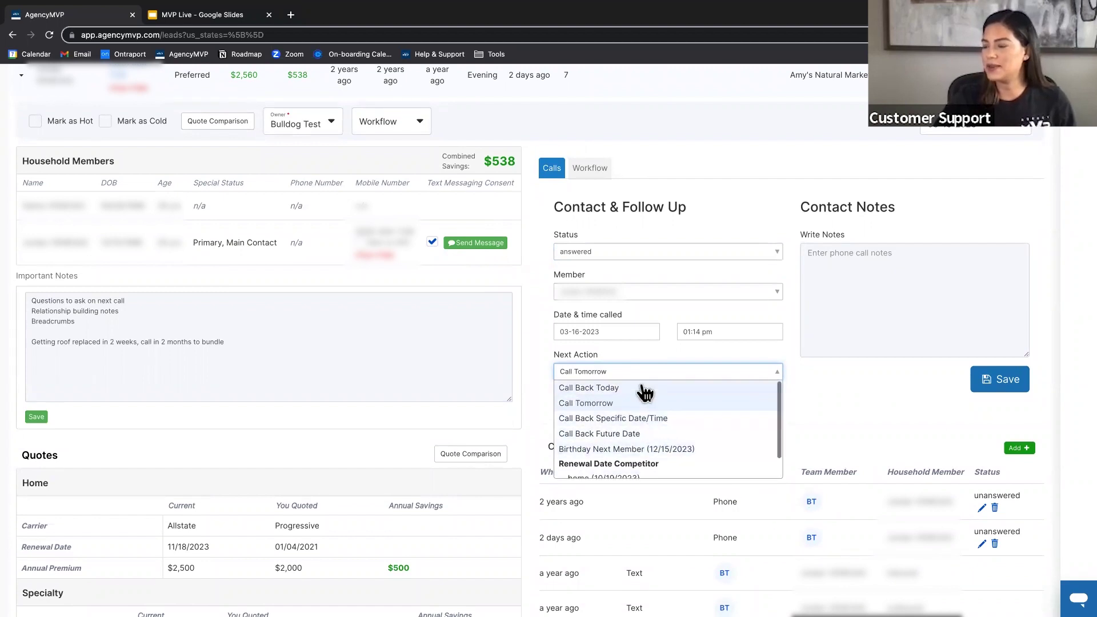
{"action": "left_click", "coordinate": [606, 435]}
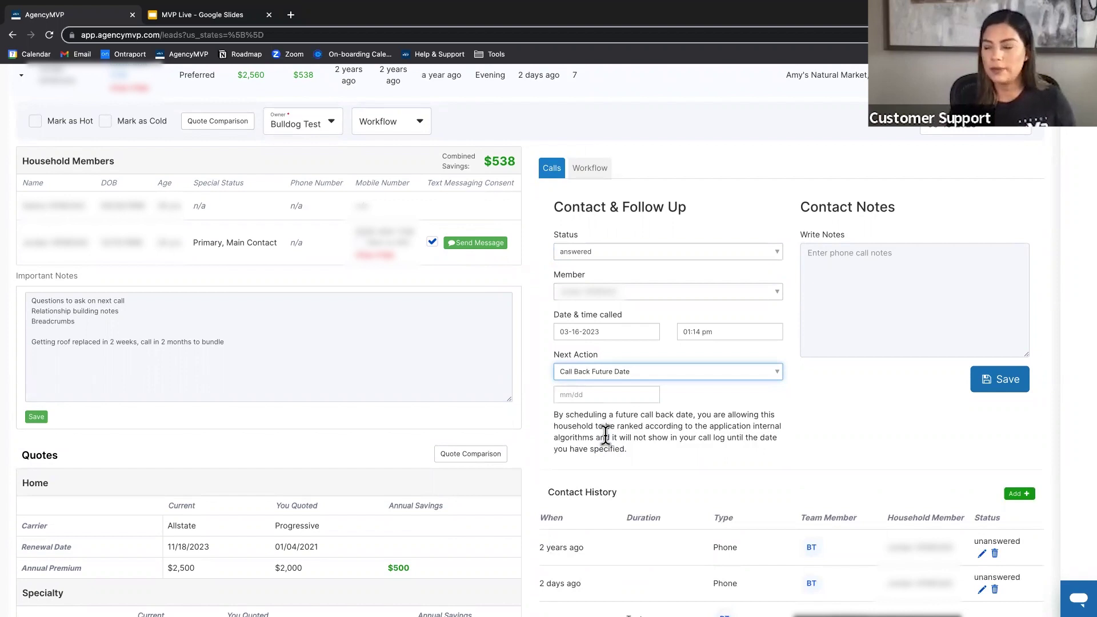
{"action": "left_click", "coordinate": [585, 396]}
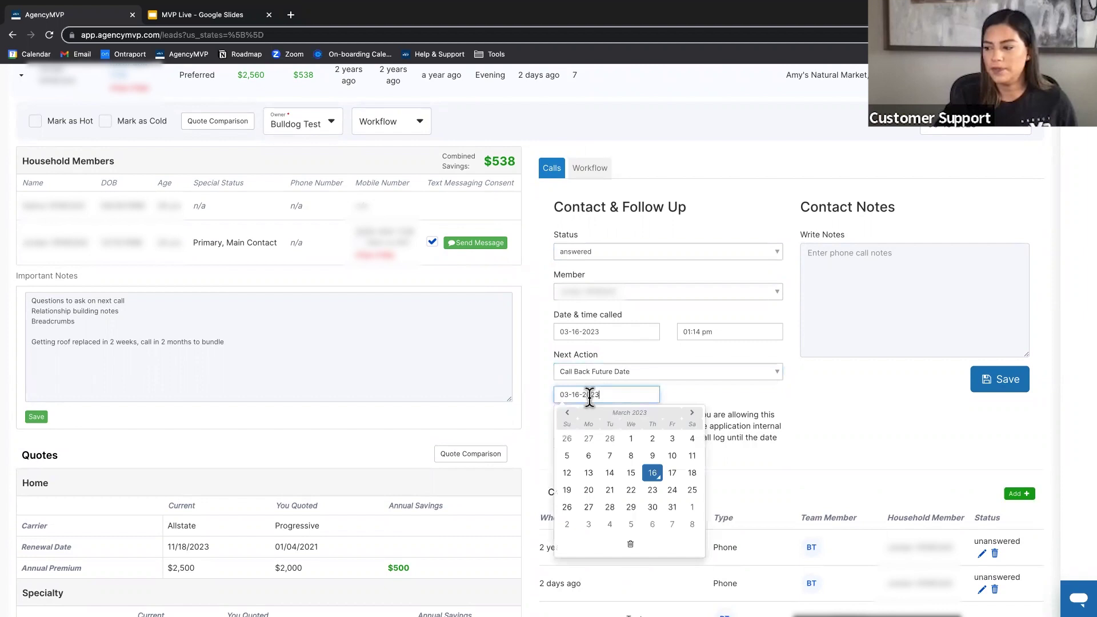
{"action": "left_click", "coordinate": [615, 495]}
- Add the contact note "On vacation" to the Preferred lead's call and save it
{"action": "left_click", "coordinate": [870, 314]}
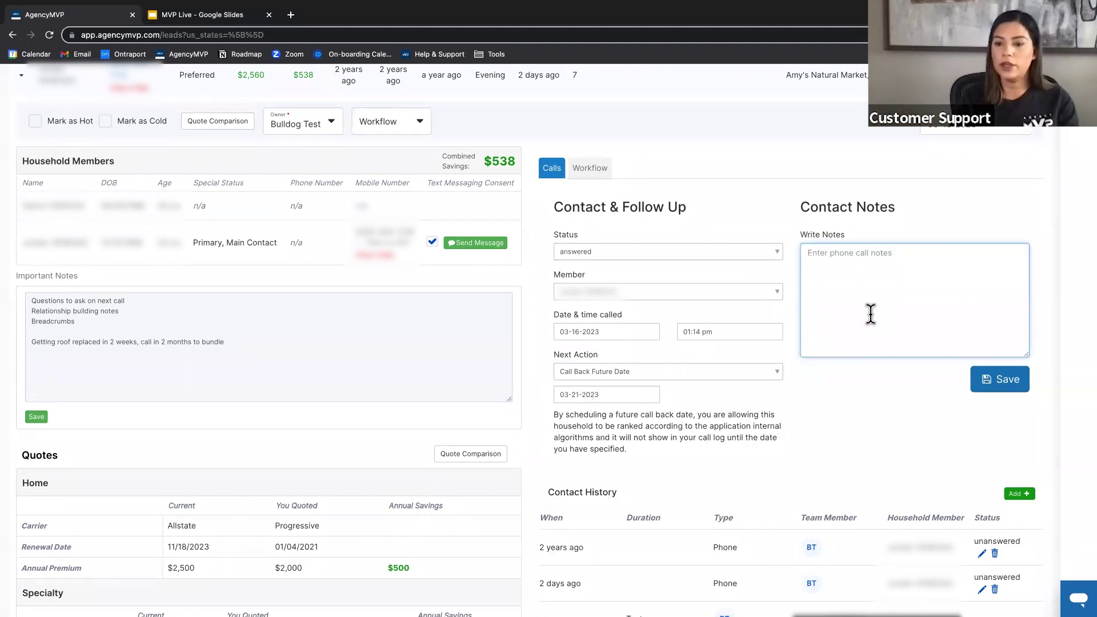
{"action": "type", "text": "On vacation"}
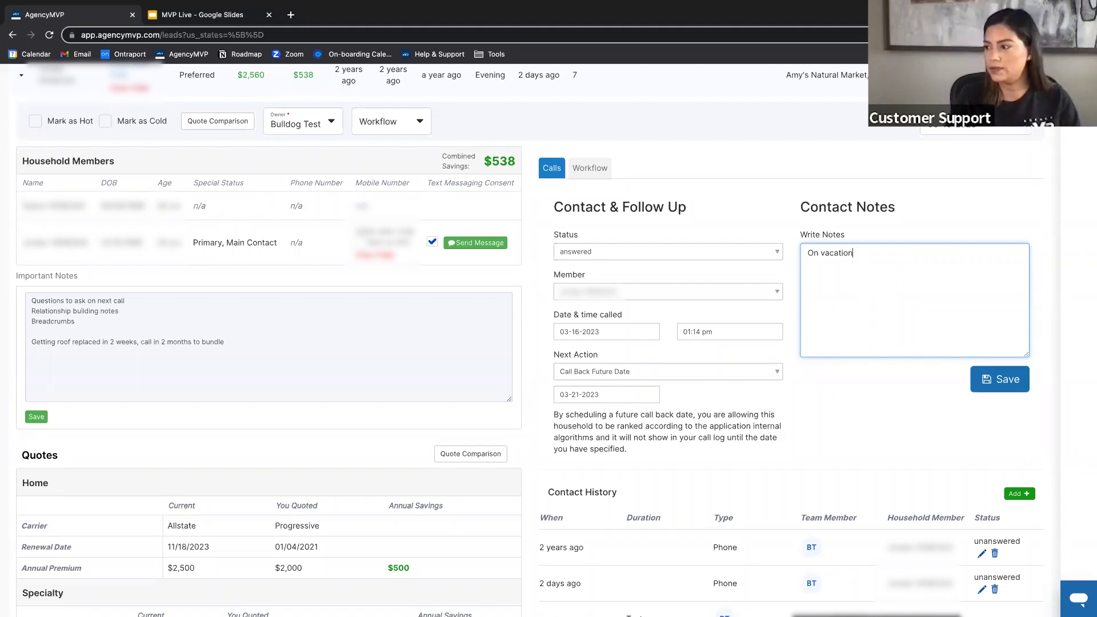
{"action": "left_click", "coordinate": [993, 383]}
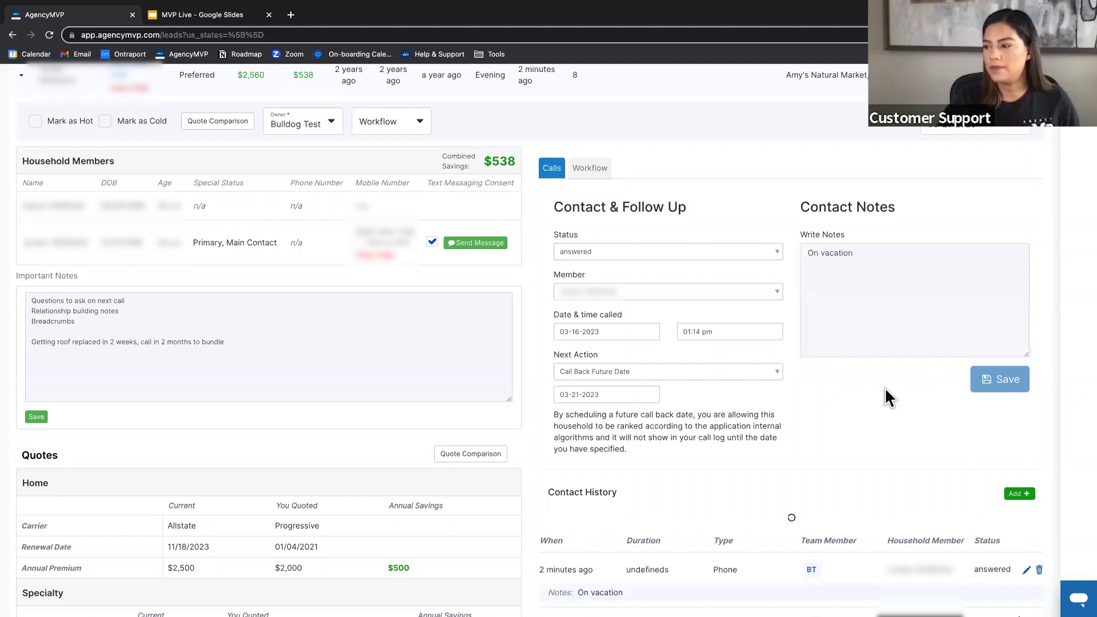
- Choose Call Back Specific Date/Time as the Preferred lead's next action, review the lead and collapse it without saving
{"action": "left_click", "coordinate": [772, 375]}
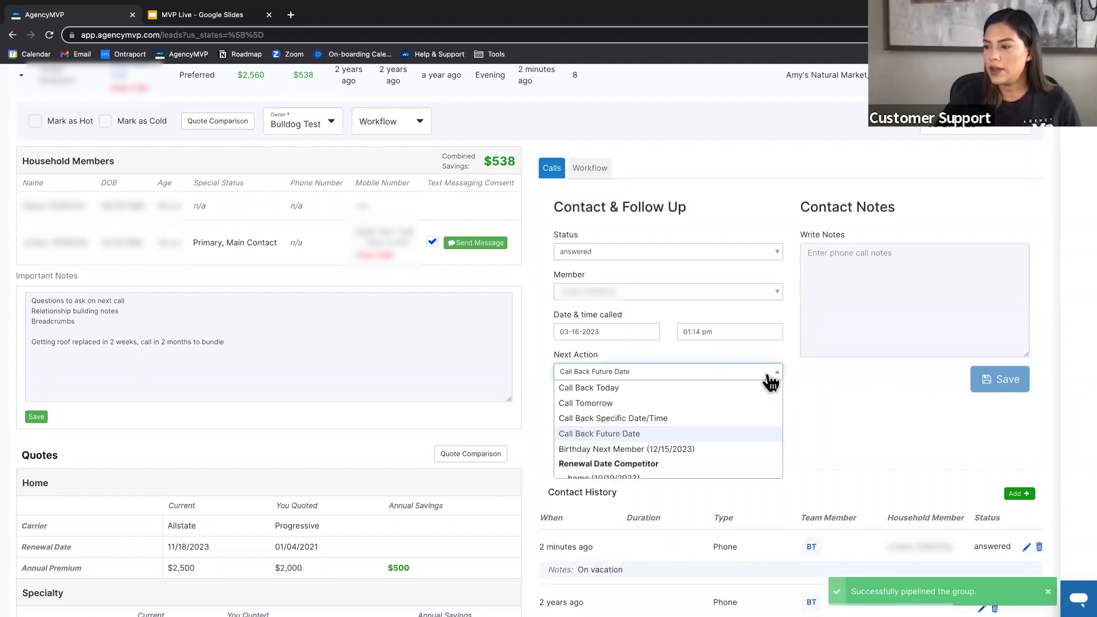
{"action": "left_click", "coordinate": [638, 418]}
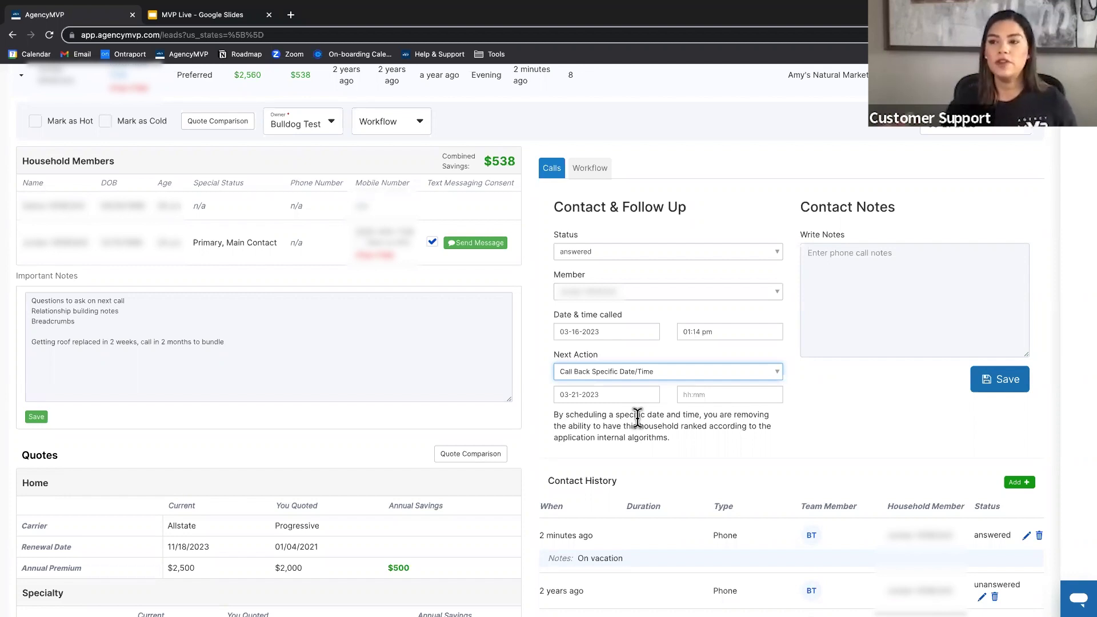
{"action": "scroll", "coordinate": [490, 293], "scroll_direction": "up", "scroll_amount": 10}
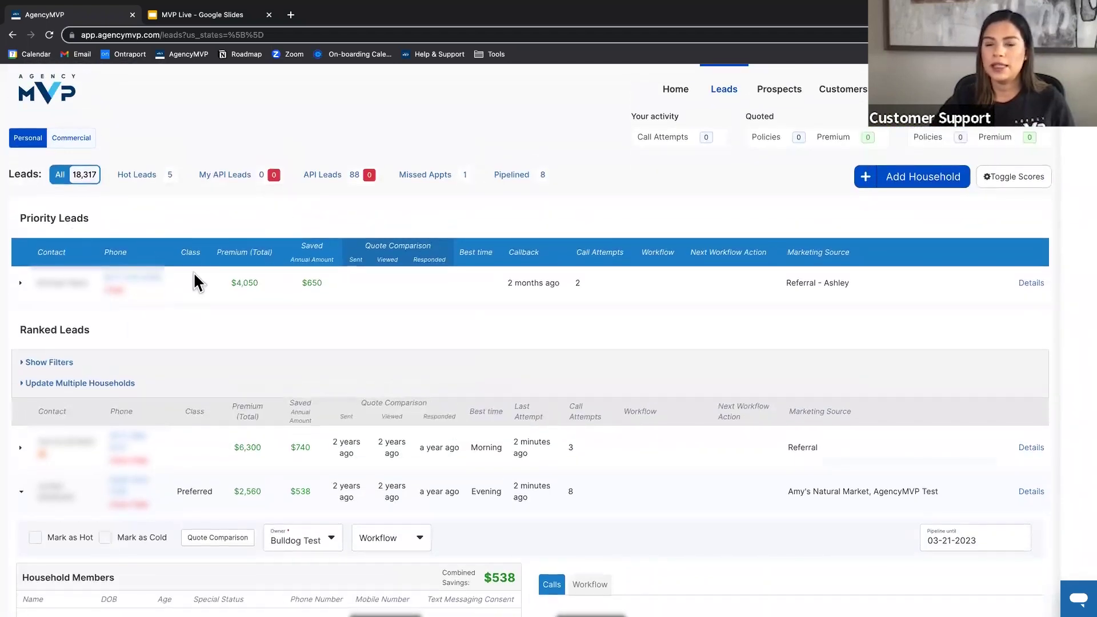
{"action": "scroll", "coordinate": [198, 259], "scroll_direction": "down", "scroll_amount": 3}
{"action": "scroll", "coordinate": [198, 258], "scroll_direction": "down", "scroll_amount": 4}
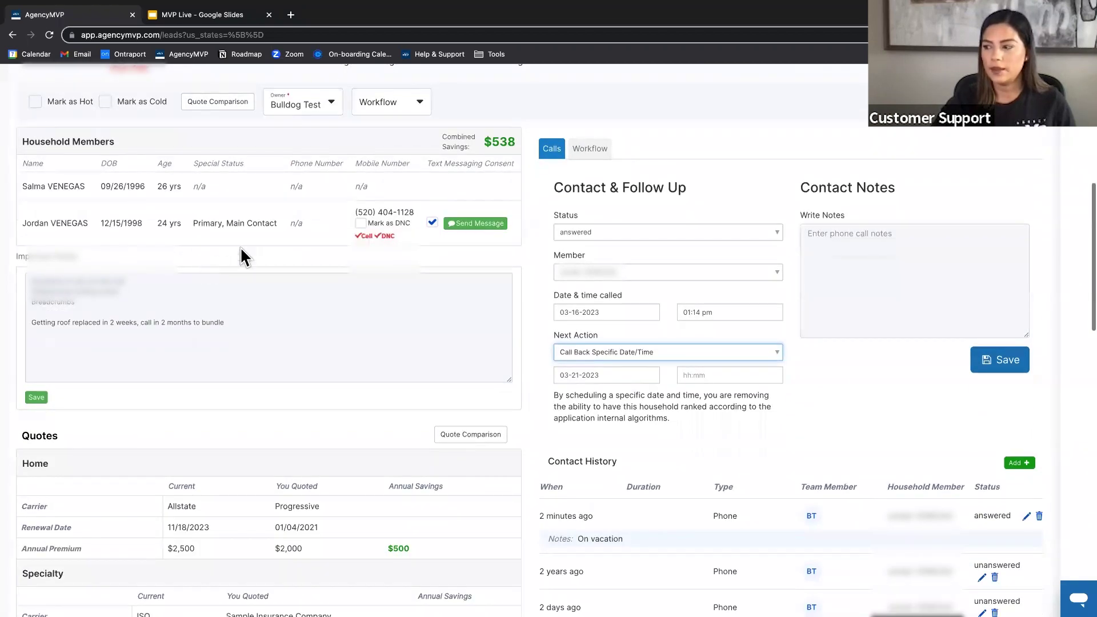
{"action": "scroll", "coordinate": [222, 194], "scroll_direction": "up", "scroll_amount": 1}
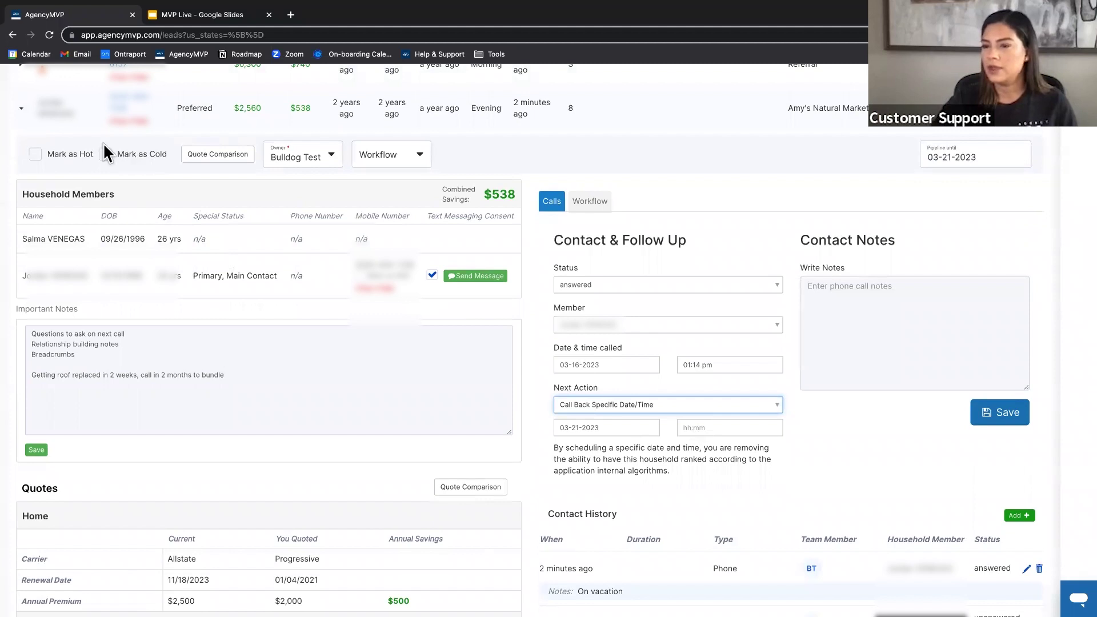
{"action": "left_click", "coordinate": [22, 110]}
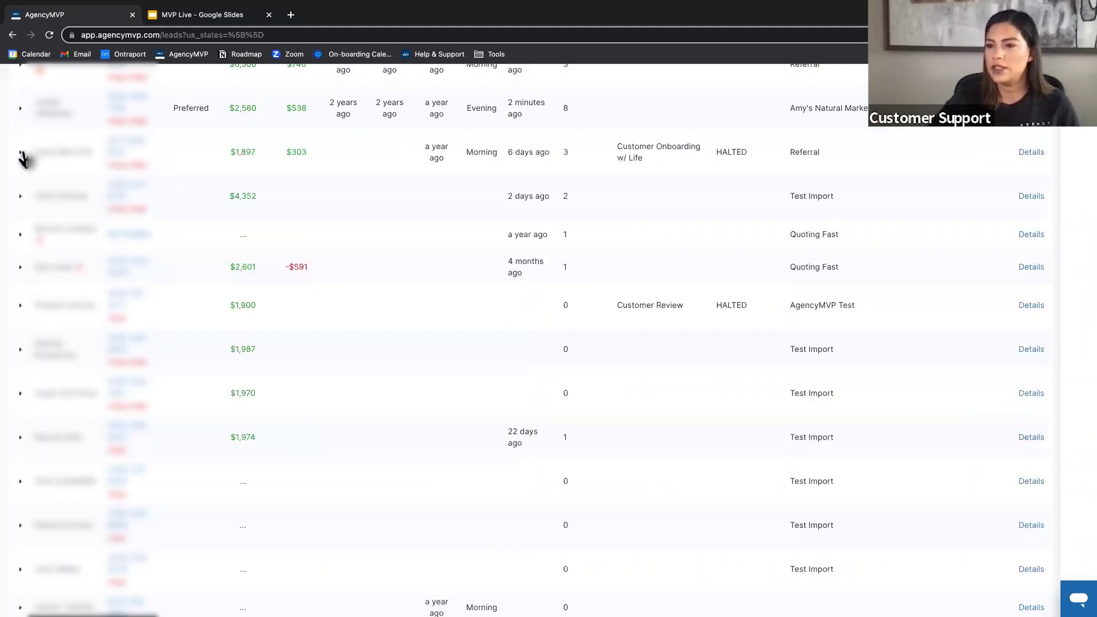
- Expand the $1,897 ranked lead and set its next action to Call Back Specific Date/Time
{"action": "left_click", "coordinate": [21, 155]}
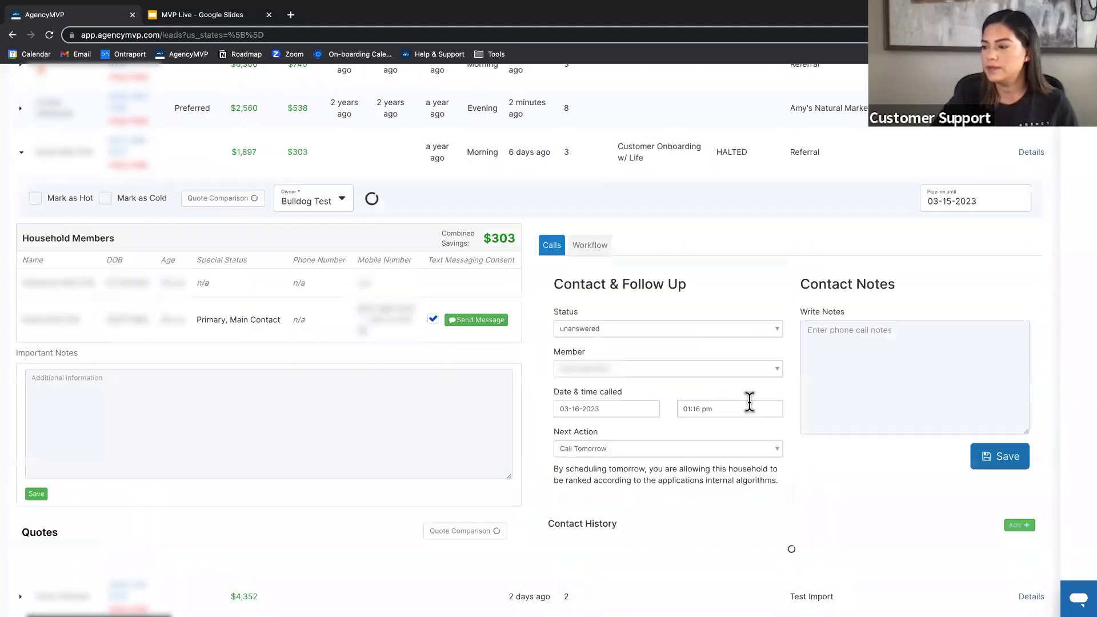
{"action": "scroll", "coordinate": [732, 405], "scroll_direction": "down", "scroll_amount": 1}
{"action": "left_click", "coordinate": [652, 412]}
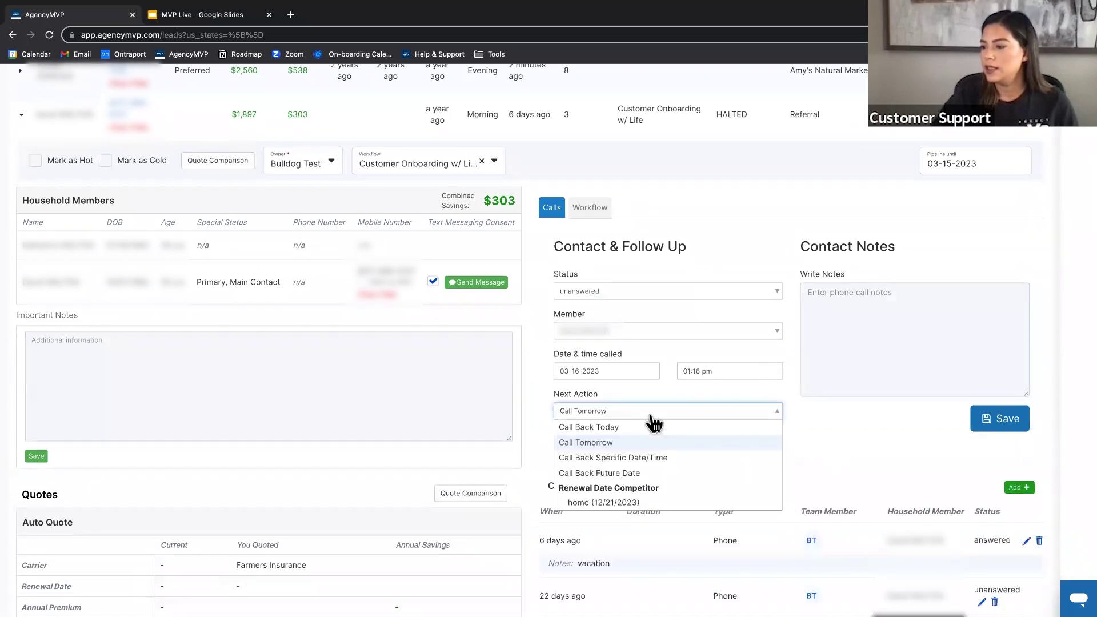
{"action": "scroll", "coordinate": [657, 418], "scroll_direction": "down", "scroll_amount": 1}
{"action": "left_click", "coordinate": [644, 428]}
- Set the $1,897 ranked lead's call status to answered and schedule its callback for 03-16-2023 at 02:00 pm
{"action": "left_click", "coordinate": [603, 261]}
{"action": "left_click", "coordinate": [599, 275]}
{"action": "left_click", "coordinate": [620, 403]}
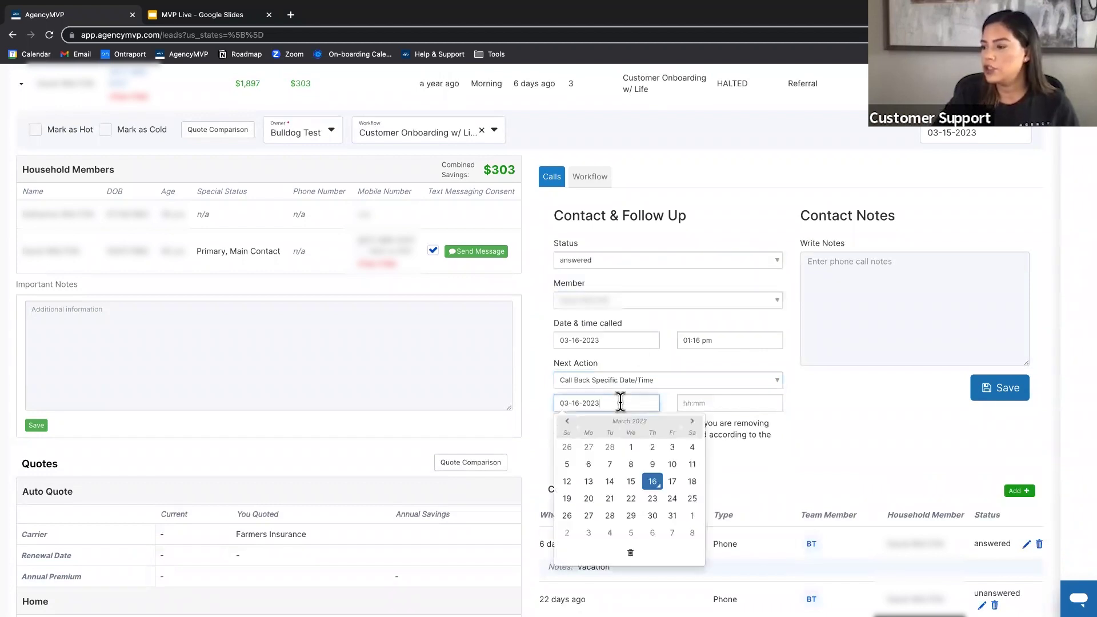
{"action": "left_click", "coordinate": [653, 481]}
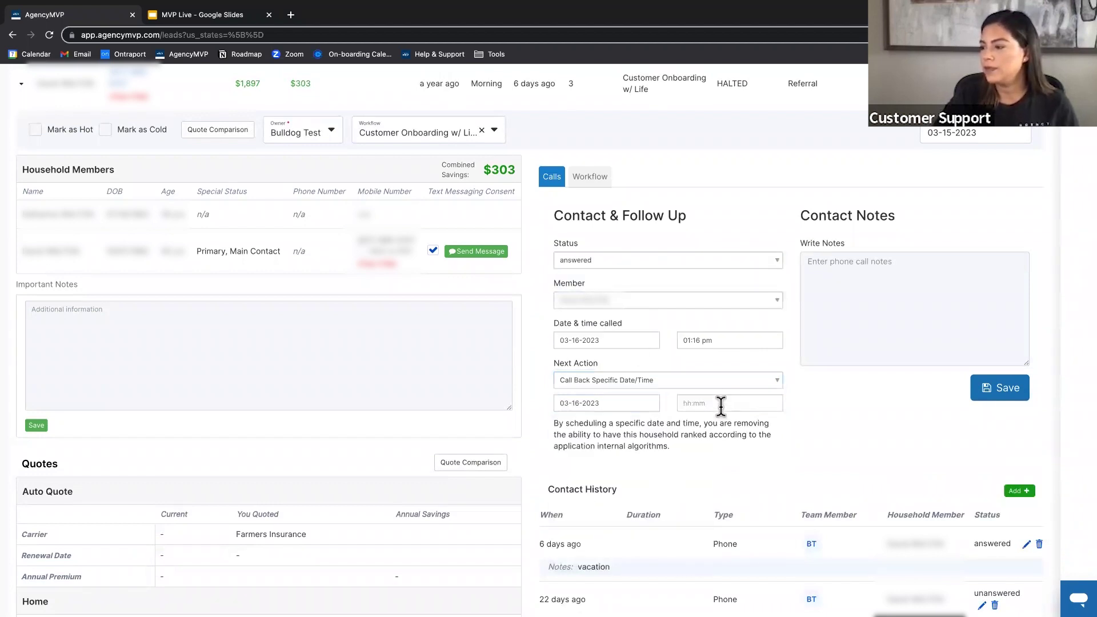
{"action": "left_click", "coordinate": [721, 403]}
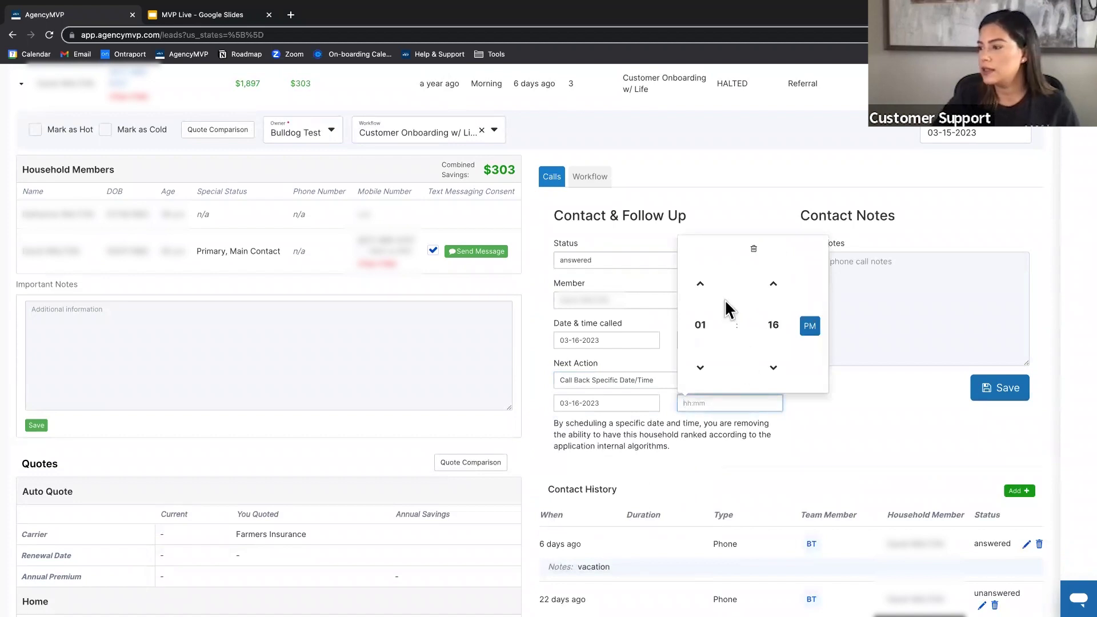
{"action": "left_click", "coordinate": [699, 283]}
{"action": "left_click", "coordinate": [774, 325]}
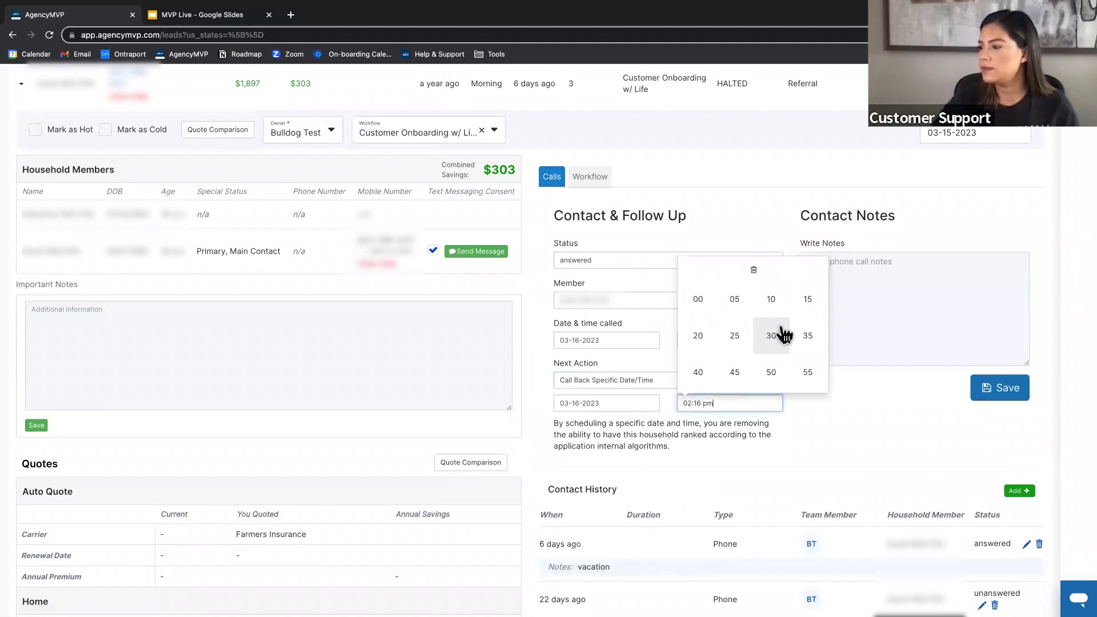
{"action": "left_click", "coordinate": [697, 300]}
- Add the contact note "Call back during lunch" to the call, save it and collapse the lead
{"action": "left_click", "coordinate": [914, 306]}
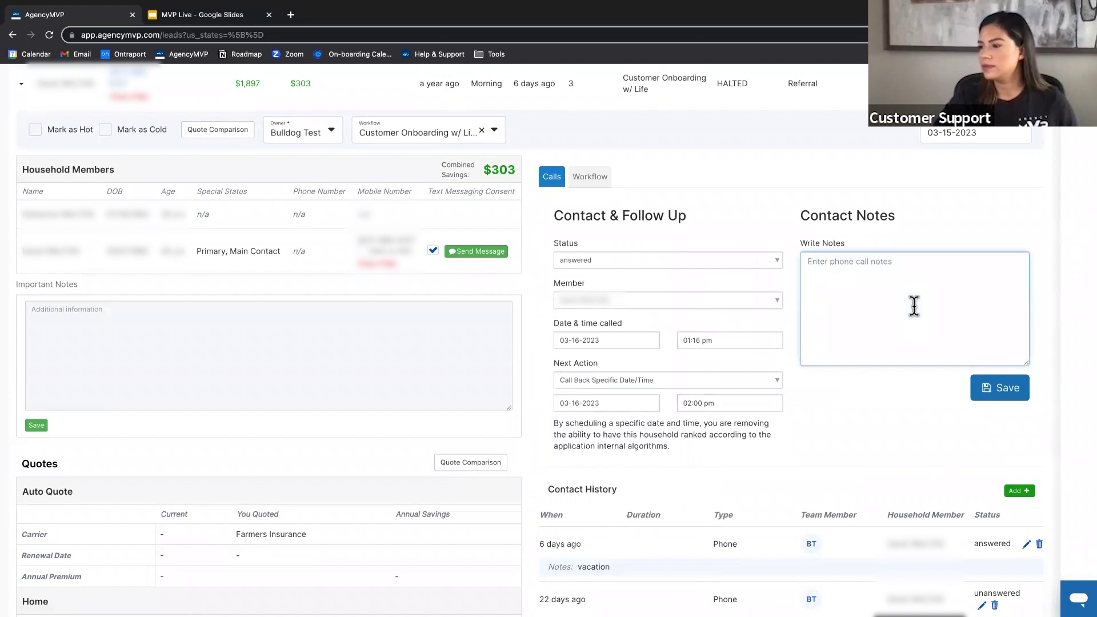
{"action": "type", "text": "Call back during "}
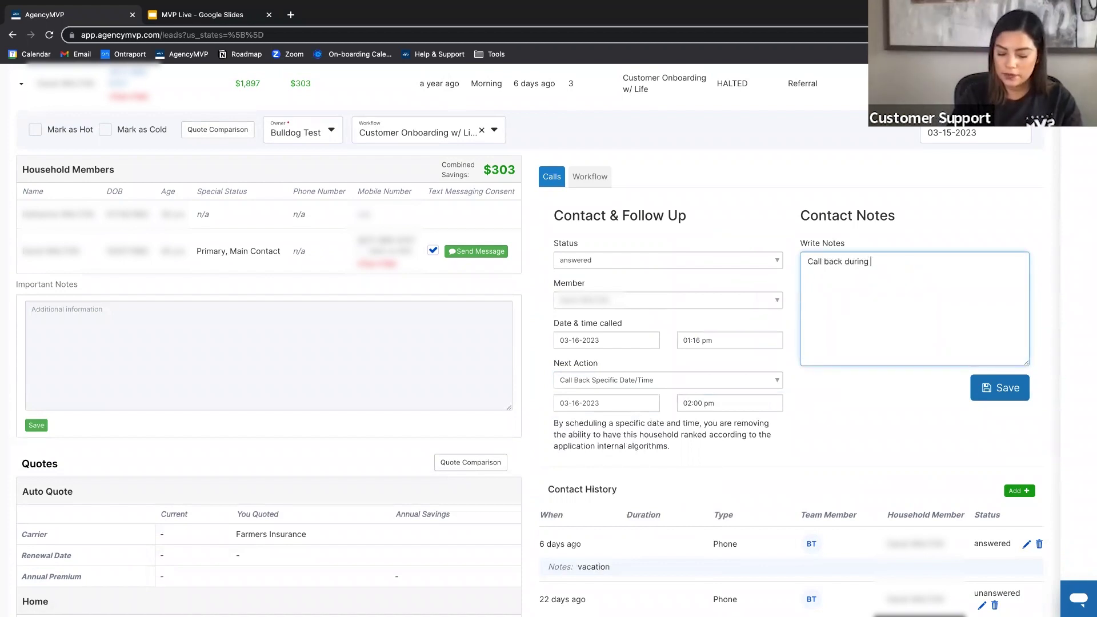
{"action": "type", "text": "lunch"}
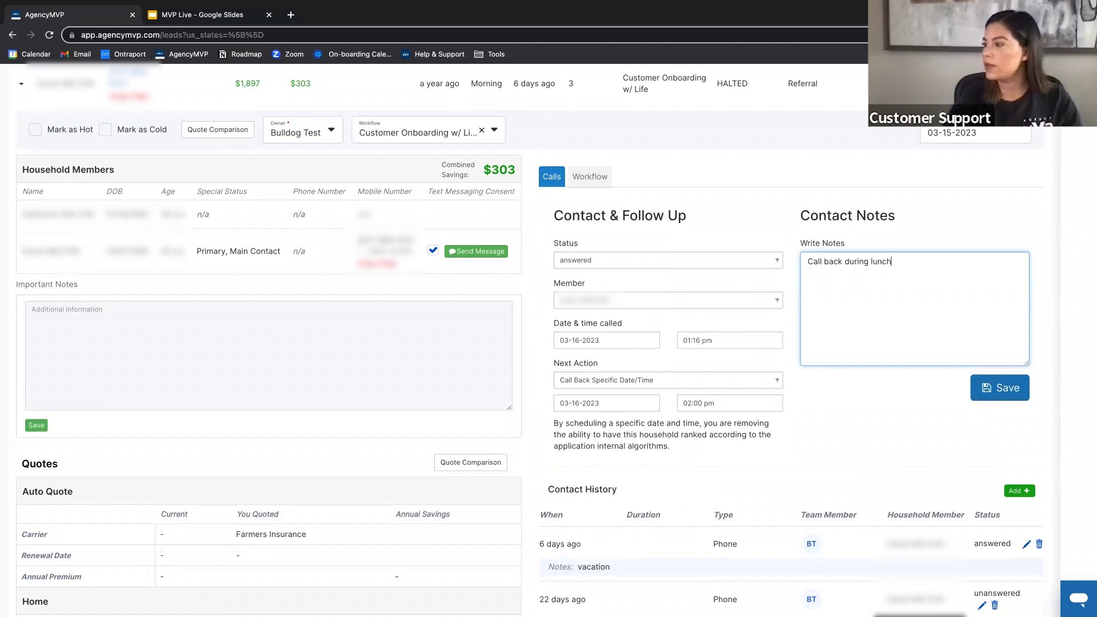
{"action": "left_click", "coordinate": [1005, 393]}
{"action": "scroll", "coordinate": [796, 350], "scroll_direction": "up", "scroll_amount": 3}
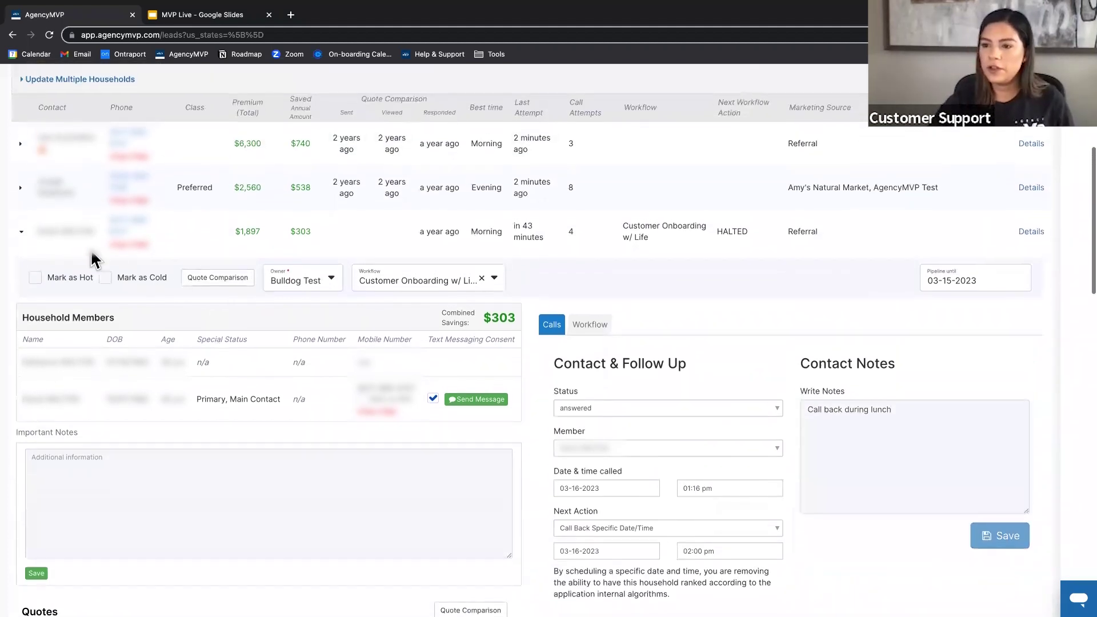
{"action": "left_click", "coordinate": [21, 236]}
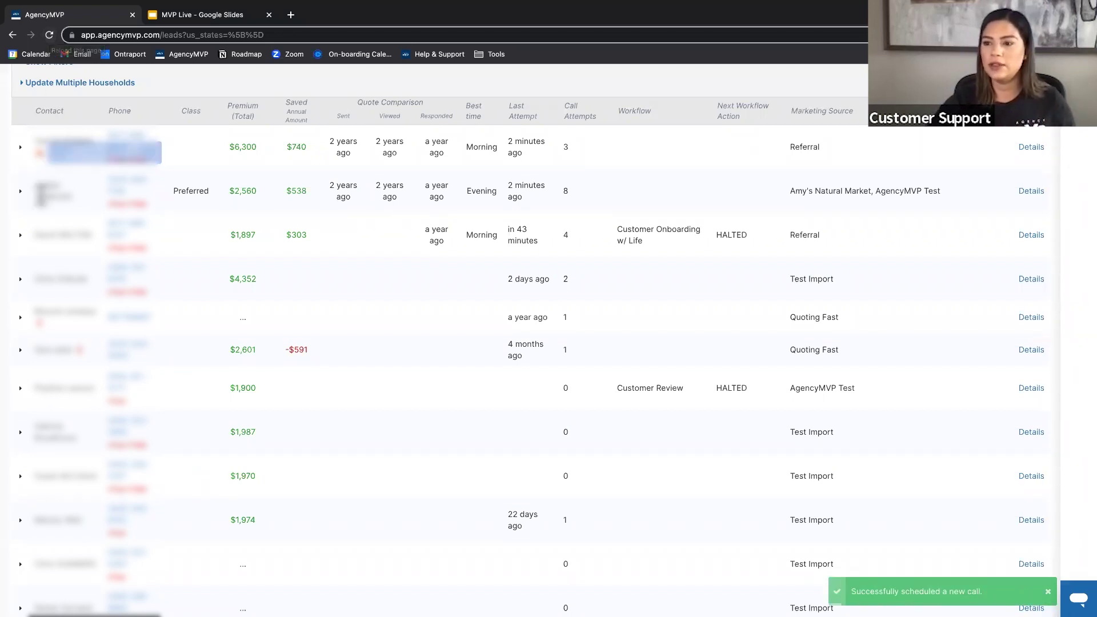
- Reload the leads page and expand the $1,897 lead under Priority Leads to view its scheduled call
{"action": "left_click", "coordinate": [50, 35]}
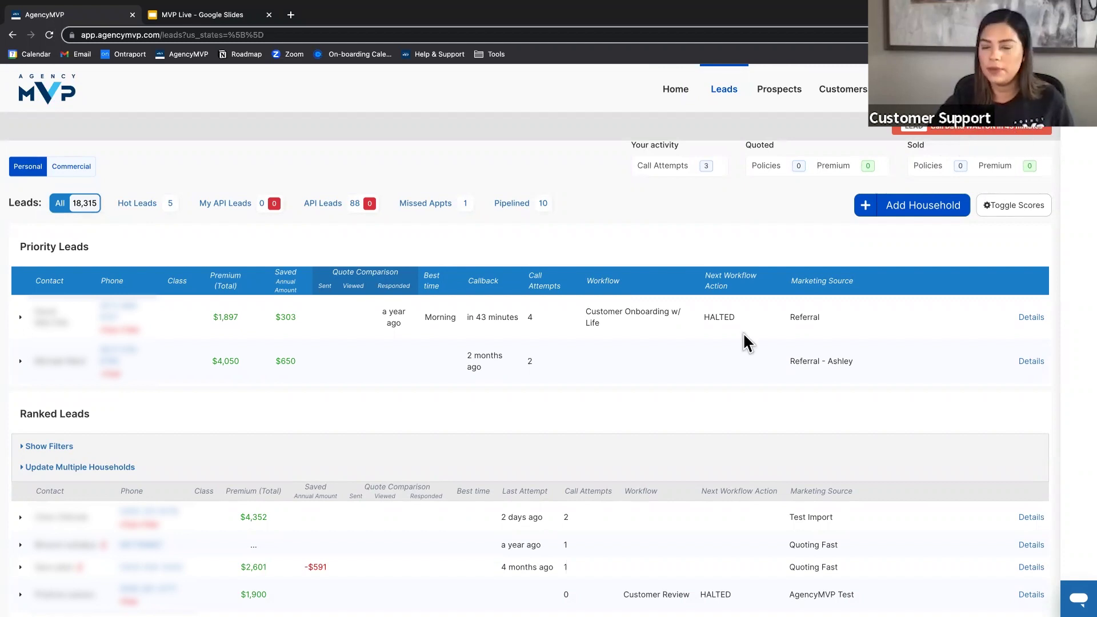
{"action": "scroll", "coordinate": [571, 286], "scroll_direction": "down", "scroll_amount": 1}
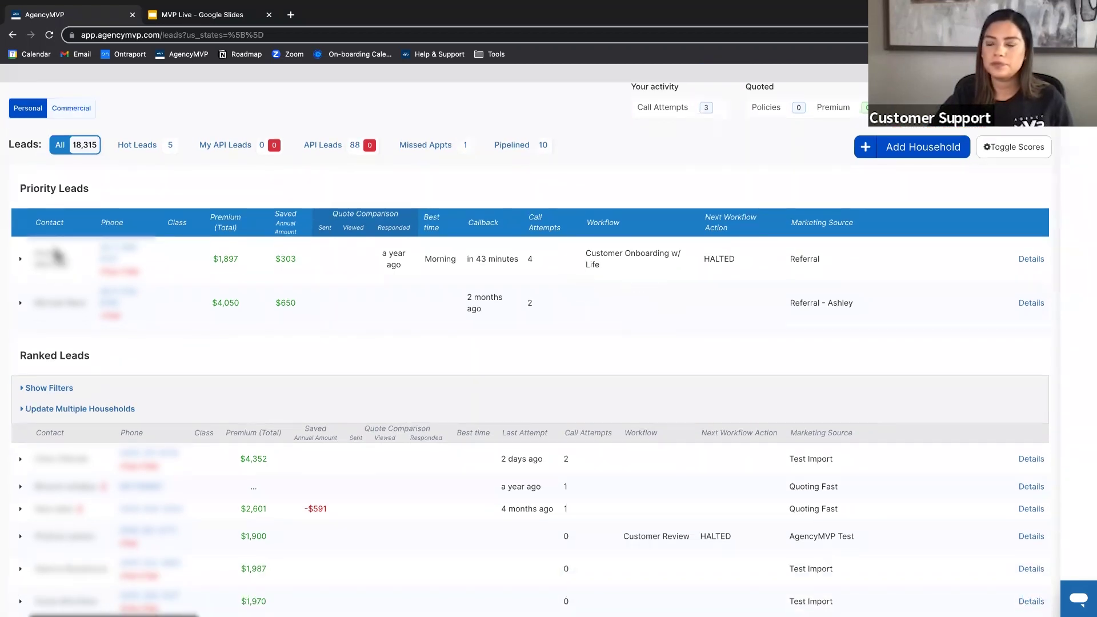
{"action": "left_click", "coordinate": [21, 263]}
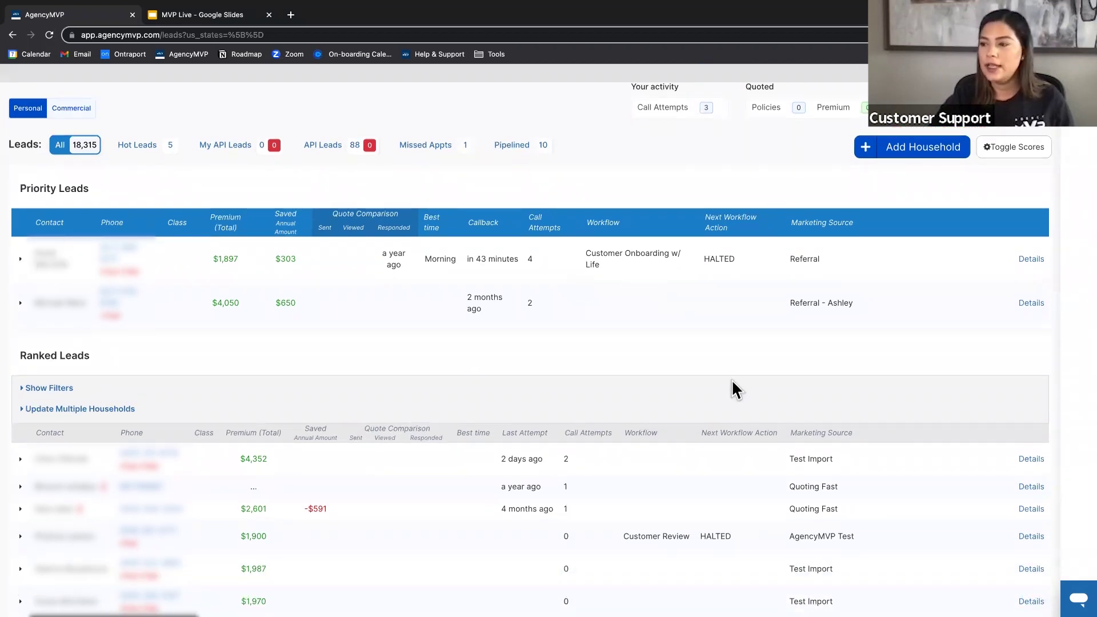
{"action": "scroll", "coordinate": [730, 383], "scroll_direction": "down", "scroll_amount": 1}
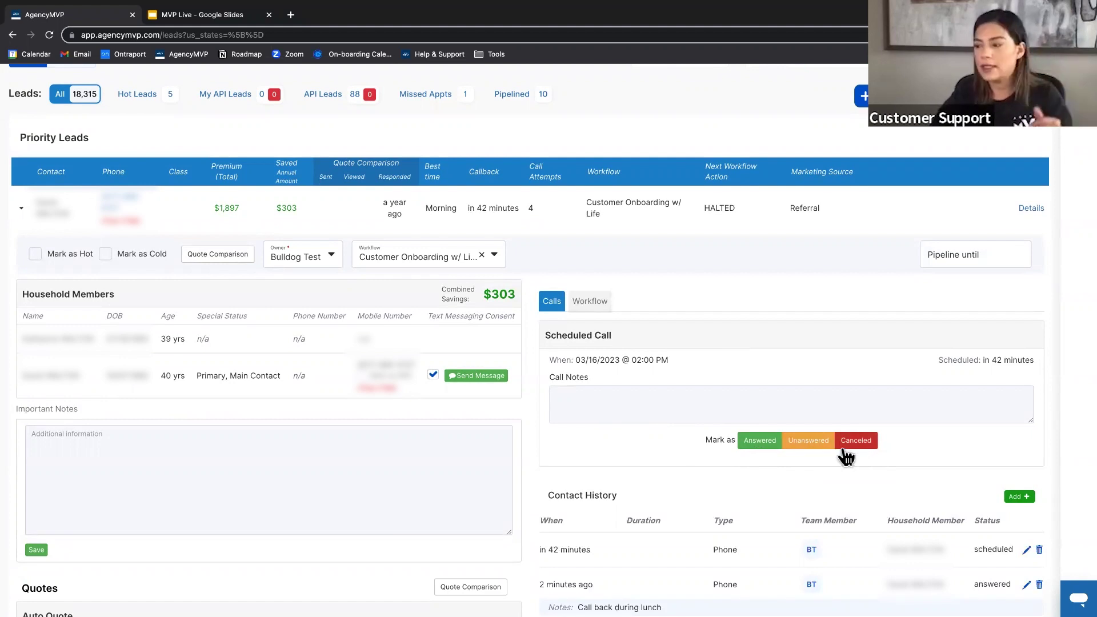
- Enter the call note "LVM" for the scheduled call and mark the call as Unanswered
{"action": "left_click", "coordinate": [649, 393]}
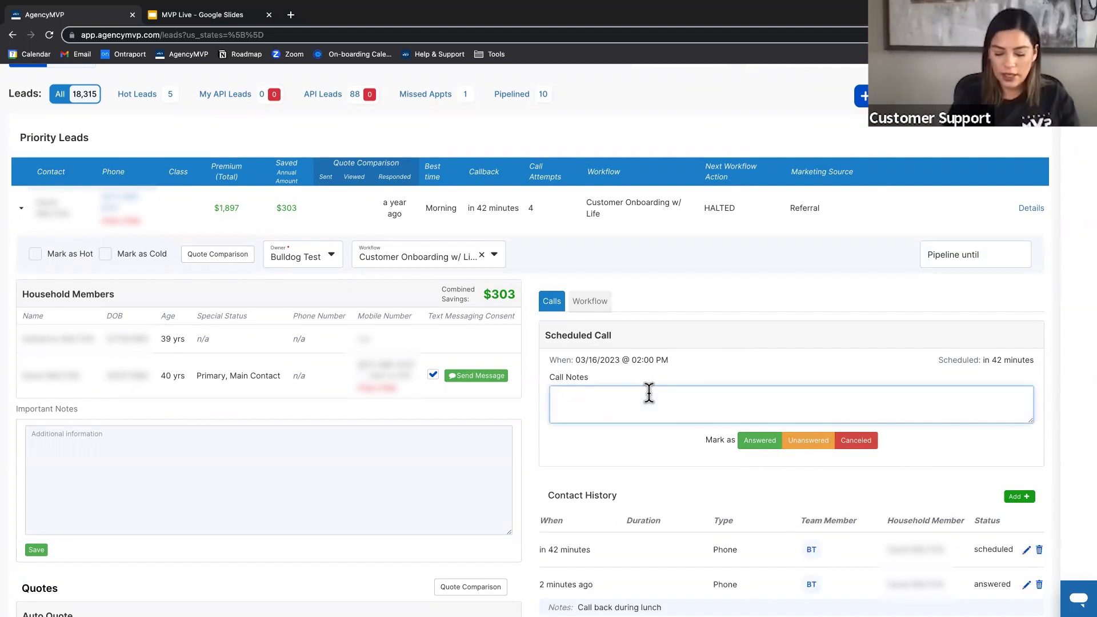
{"action": "type", "text": "LVM"}
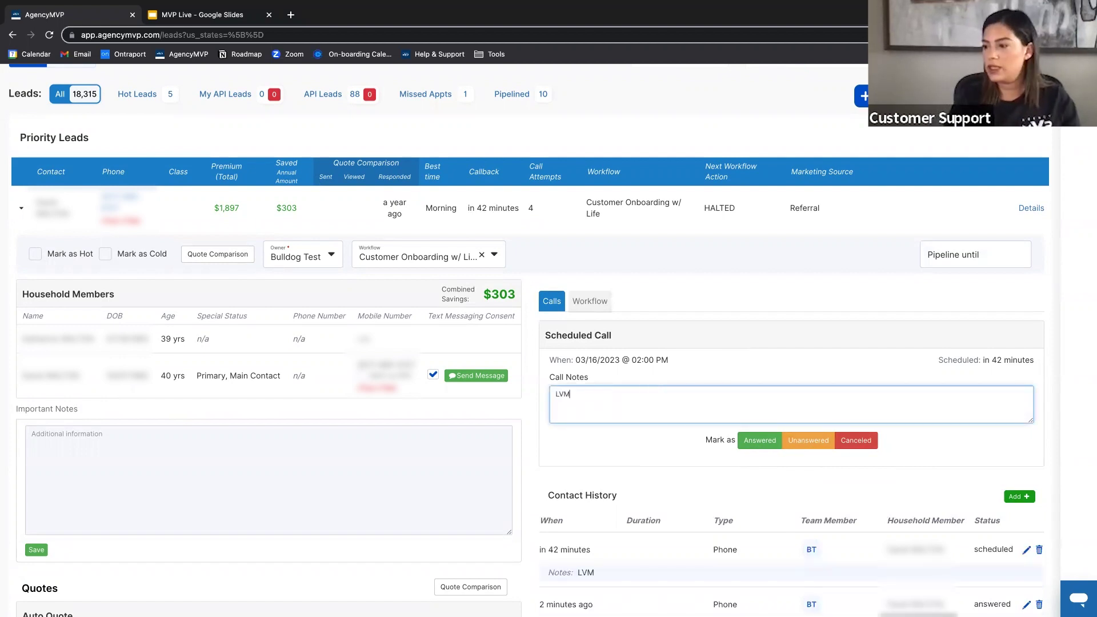
{"action": "left_click", "coordinate": [816, 441]}
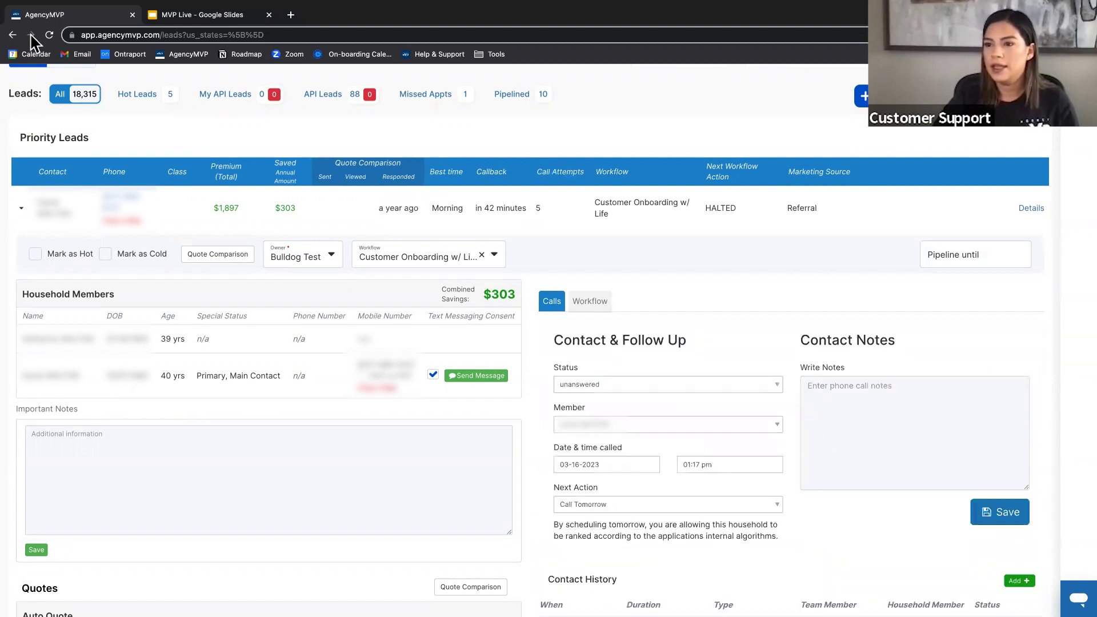
- Reload the leads page and expand the $1,897 lead under Ranked Leads
{"action": "left_click", "coordinate": [49, 39]}
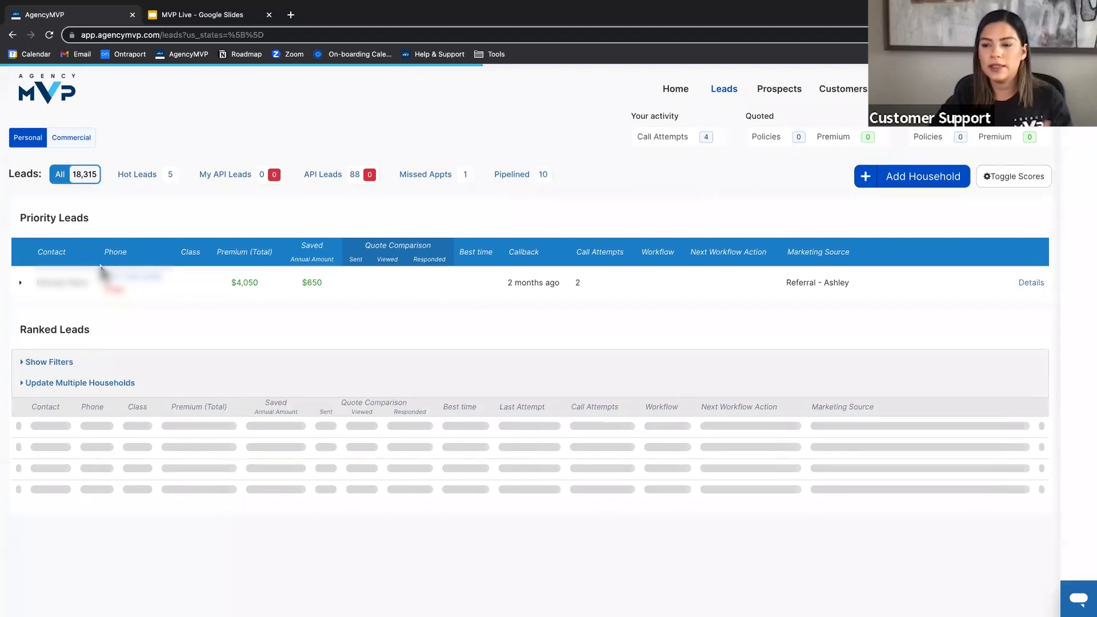
{"action": "scroll", "coordinate": [74, 357], "scroll_direction": "down", "scroll_amount": 3}
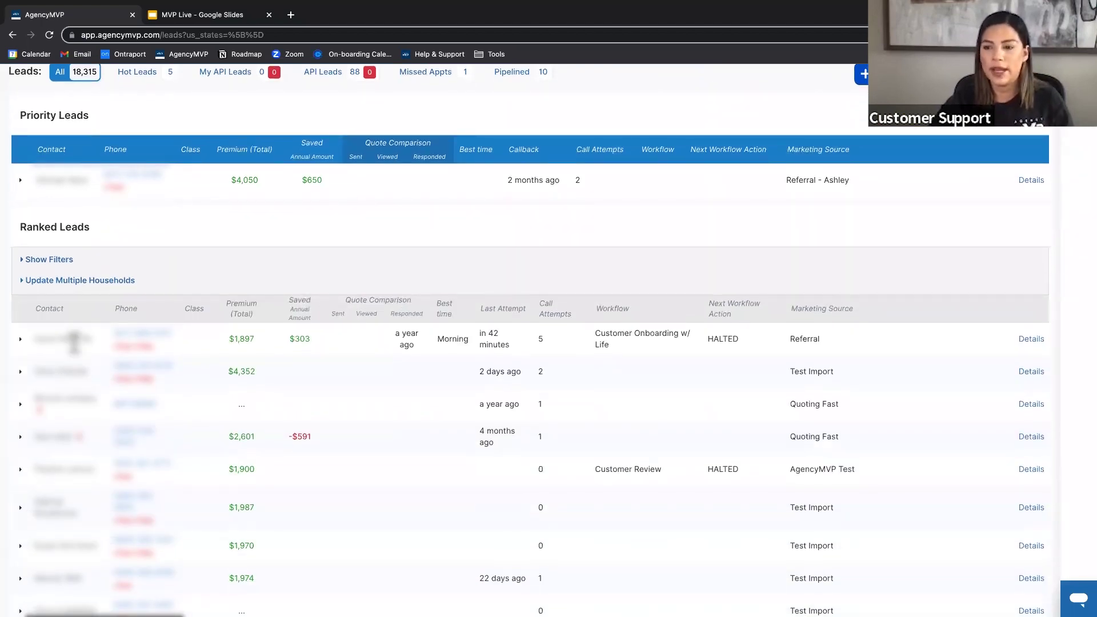
{"action": "left_click", "coordinate": [20, 340]}
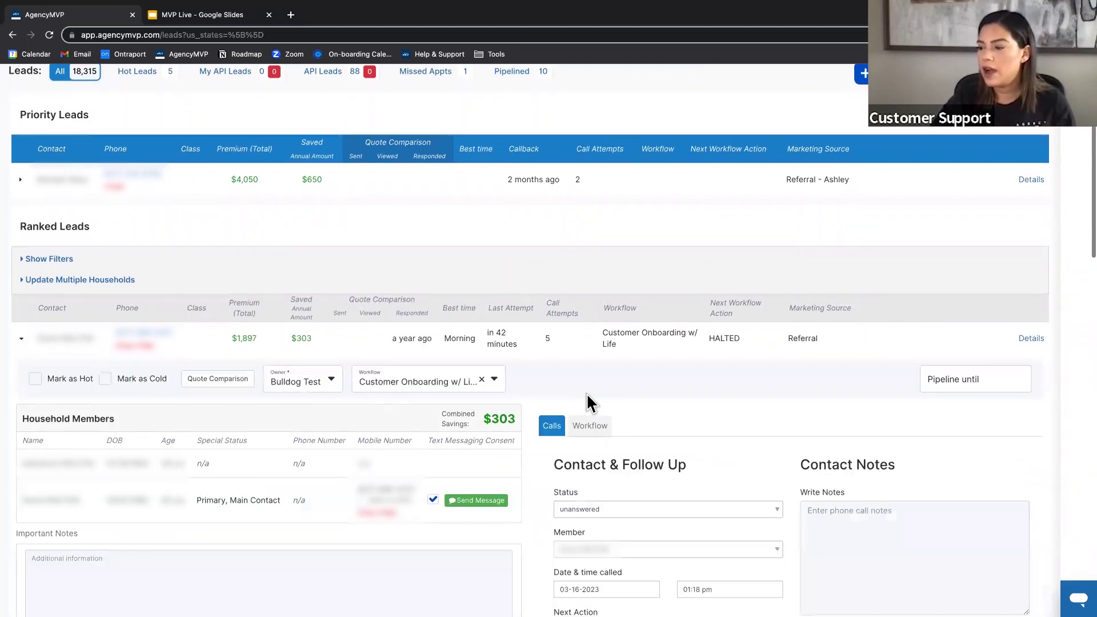
- Choose Call Back Today as the $1,897 lead's next action
{"action": "scroll", "coordinate": [586, 400], "scroll_direction": "down", "scroll_amount": 5}
{"action": "left_click", "coordinate": [589, 435]}
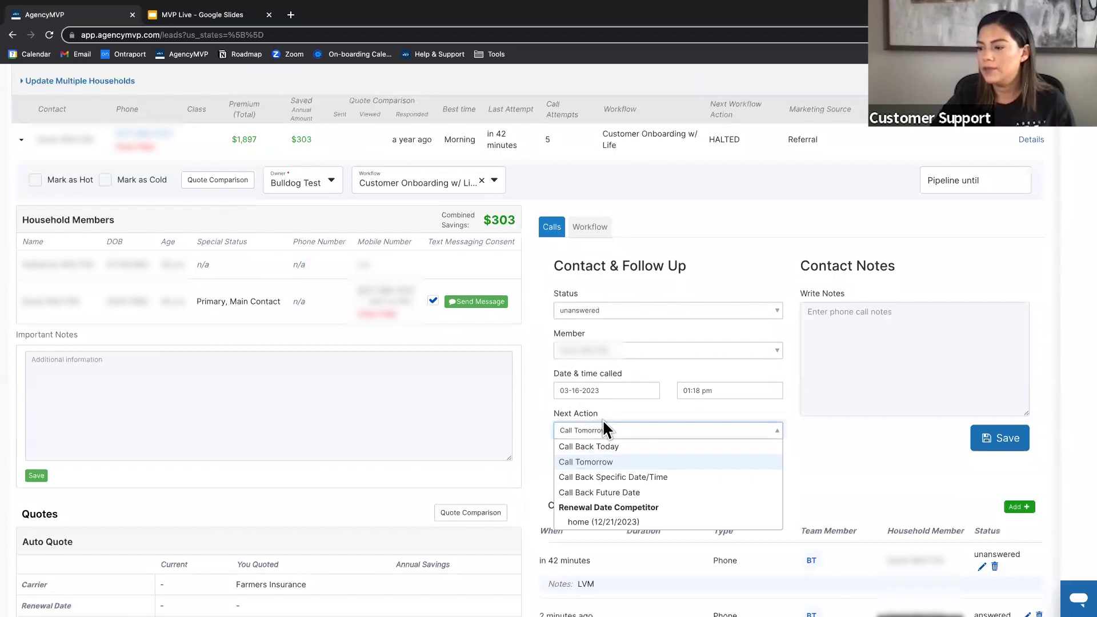
{"action": "scroll", "coordinate": [602, 419], "scroll_direction": "down", "scroll_amount": 1}
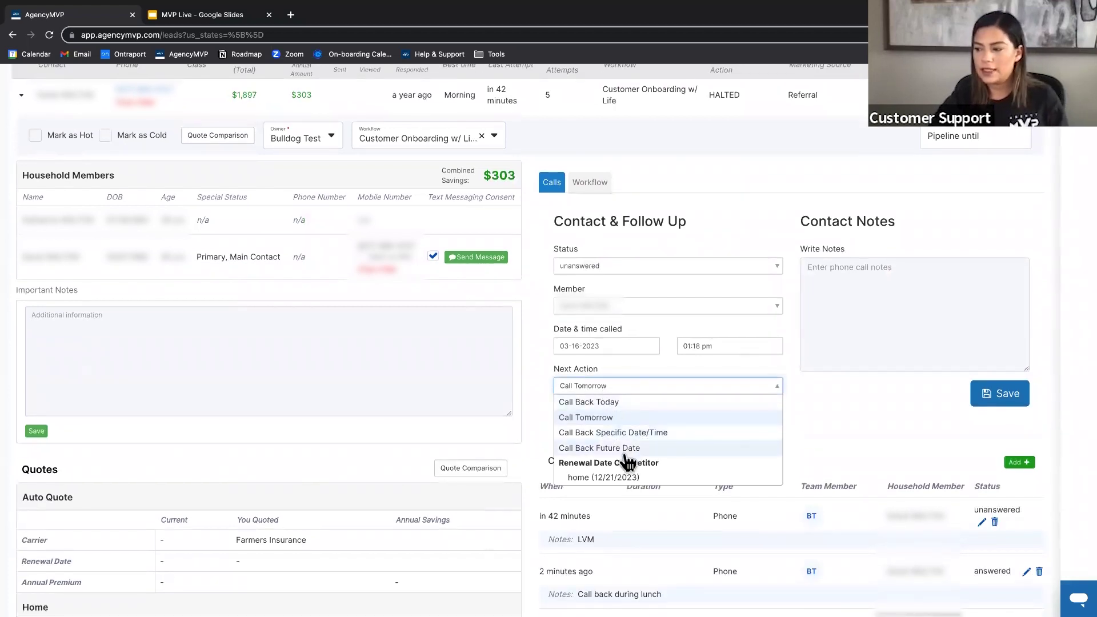
{"action": "left_click", "coordinate": [605, 401]}
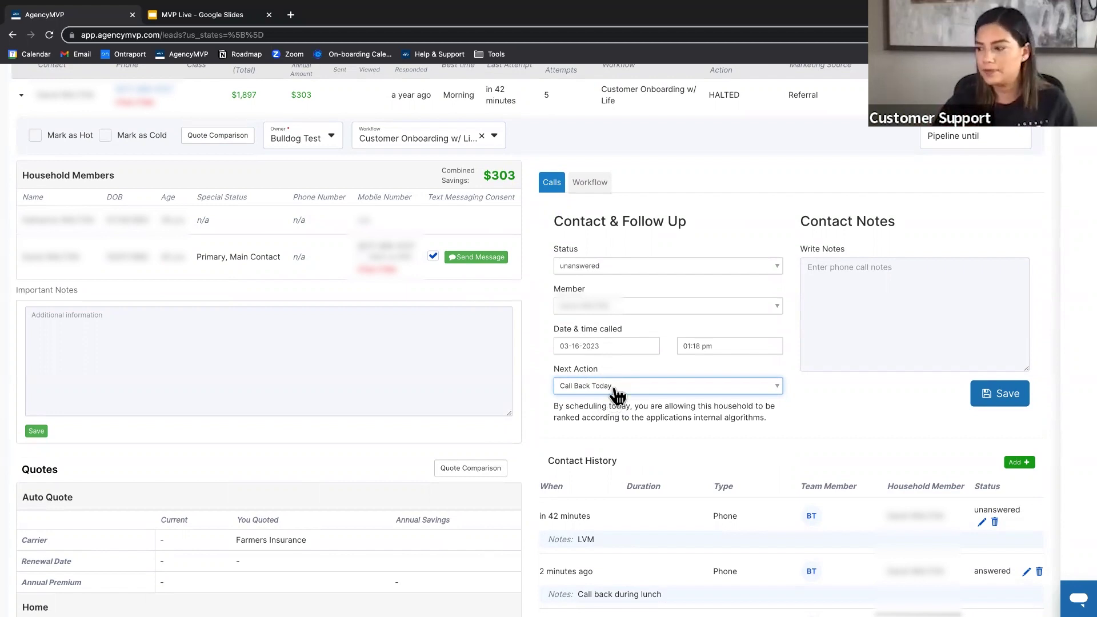
- Set the lead's next action to the Renewal Date Competitor option home (12/21/2023)
{"action": "left_click", "coordinate": [616, 389]}
{"action": "scroll", "coordinate": [619, 389], "scroll_direction": "down", "scroll_amount": 1}
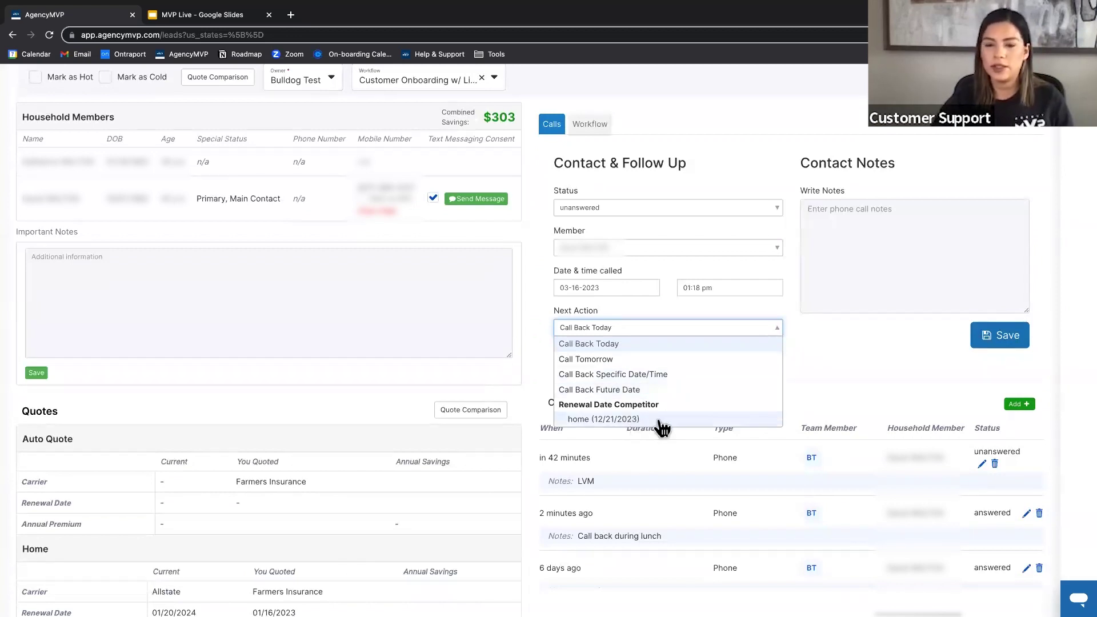
{"action": "left_click", "coordinate": [593, 420]}
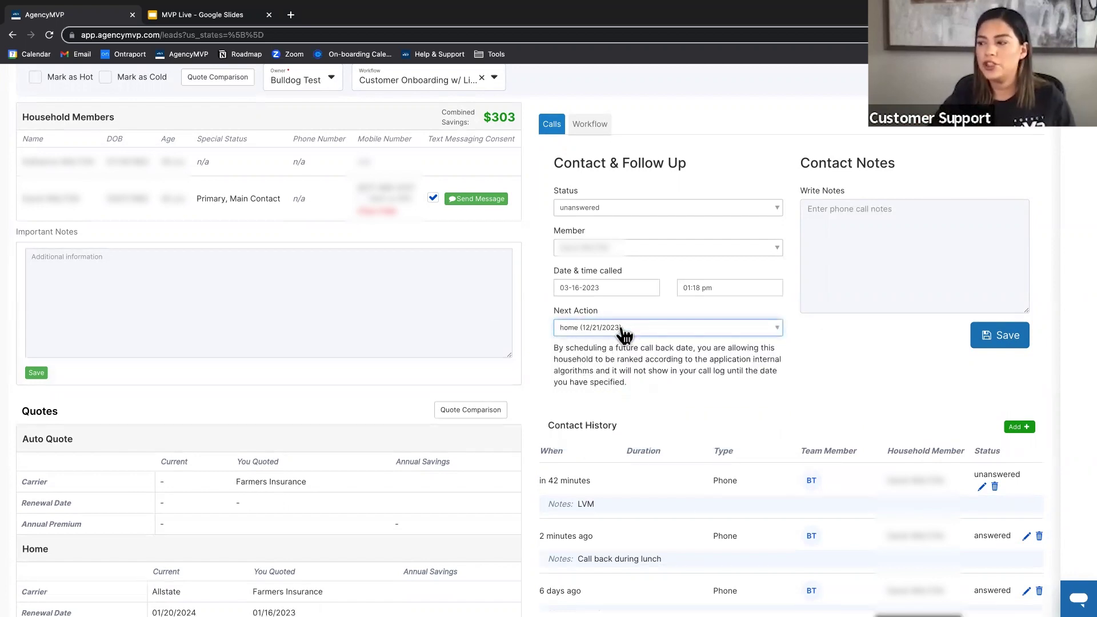
- Set the call status to answered and write the contact note "Went with other carrier."
{"action": "scroll", "coordinate": [616, 365], "scroll_direction": "up", "scroll_amount": 3}
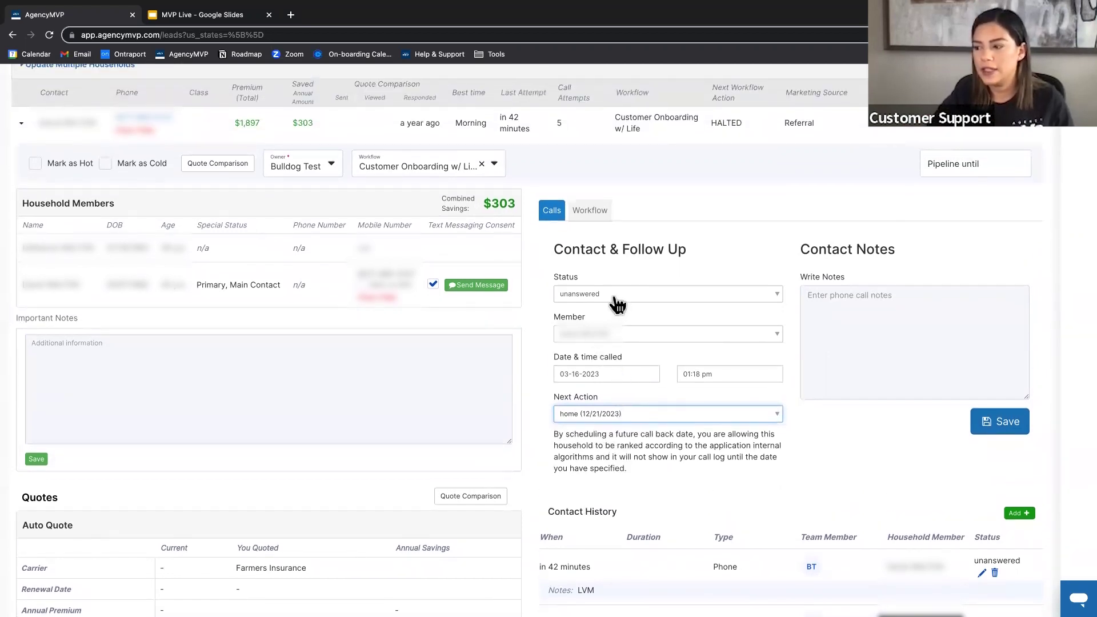
{"action": "left_click", "coordinate": [617, 305]}
{"action": "left_click", "coordinate": [609, 320]}
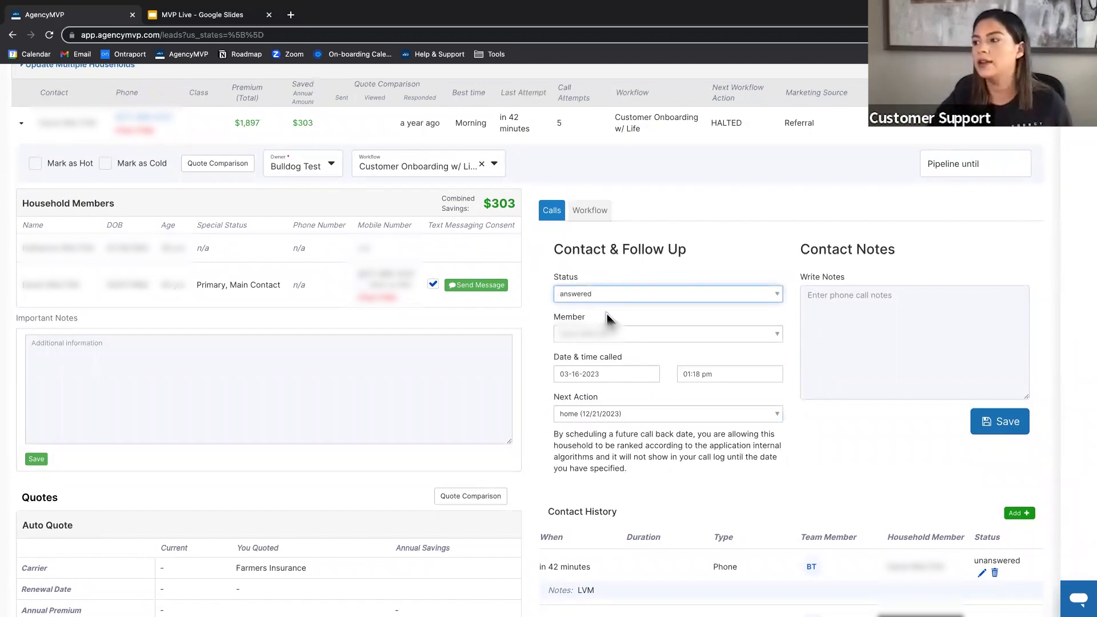
{"action": "left_click", "coordinate": [885, 327]}
{"action": "type", "text": "Went with other carrier."}
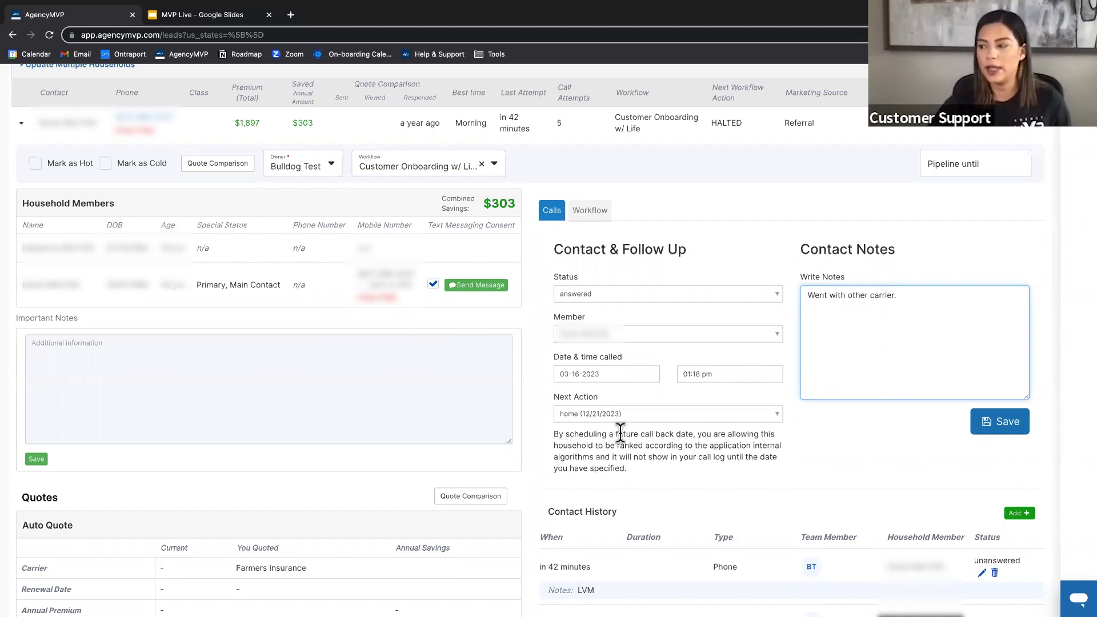
- Check the lead's current Home carrier, clear its Customer Onboarding w/ Life workflow and save the call
{"action": "scroll", "coordinate": [614, 425], "scroll_direction": "down", "scroll_amount": 1}
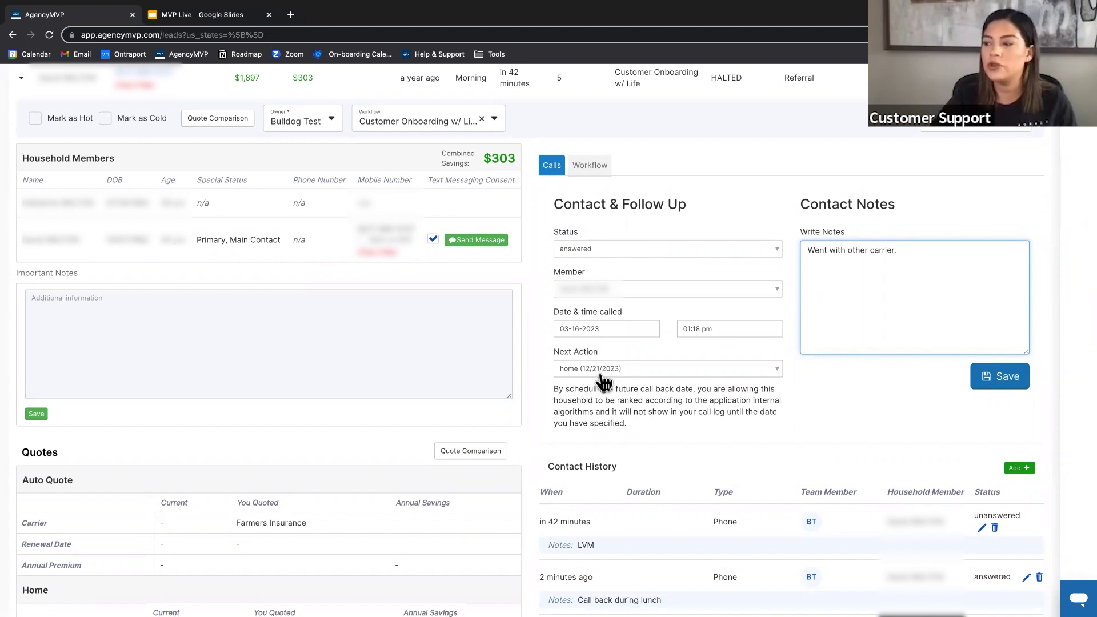
{"action": "scroll", "coordinate": [601, 382], "scroll_direction": "down", "scroll_amount": 3}
{"action": "scroll", "coordinate": [558, 421], "scroll_direction": "down", "scroll_amount": 2}
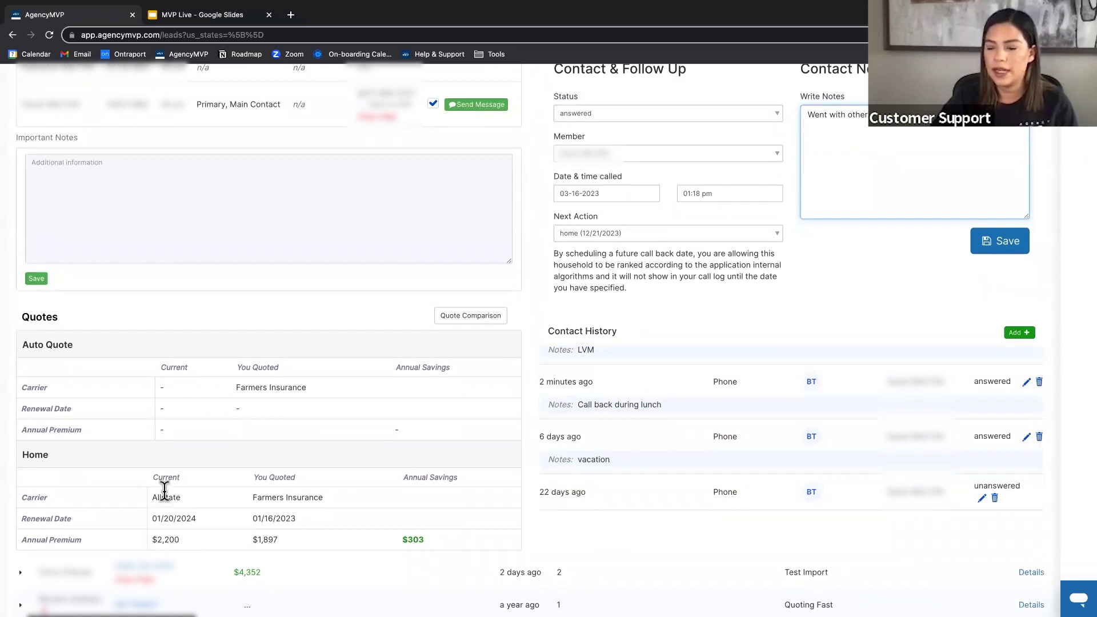
{"action": "left_click_drag", "start_coordinate": [187, 502], "coordinate": [133, 510]}
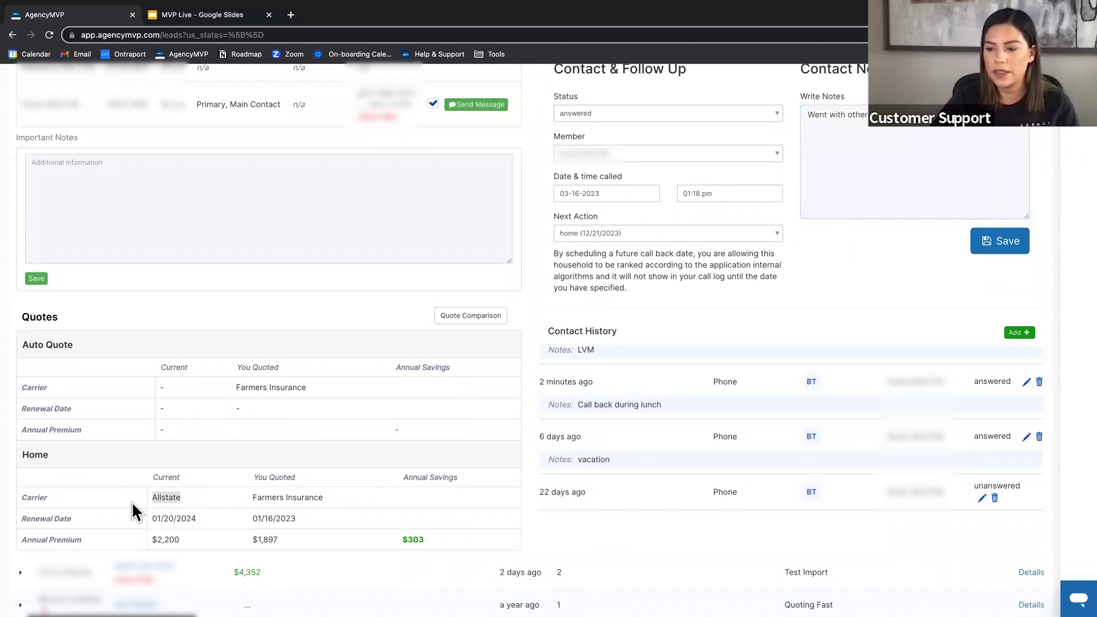
{"action": "scroll", "coordinate": [490, 171], "scroll_direction": "up", "scroll_amount": 4}
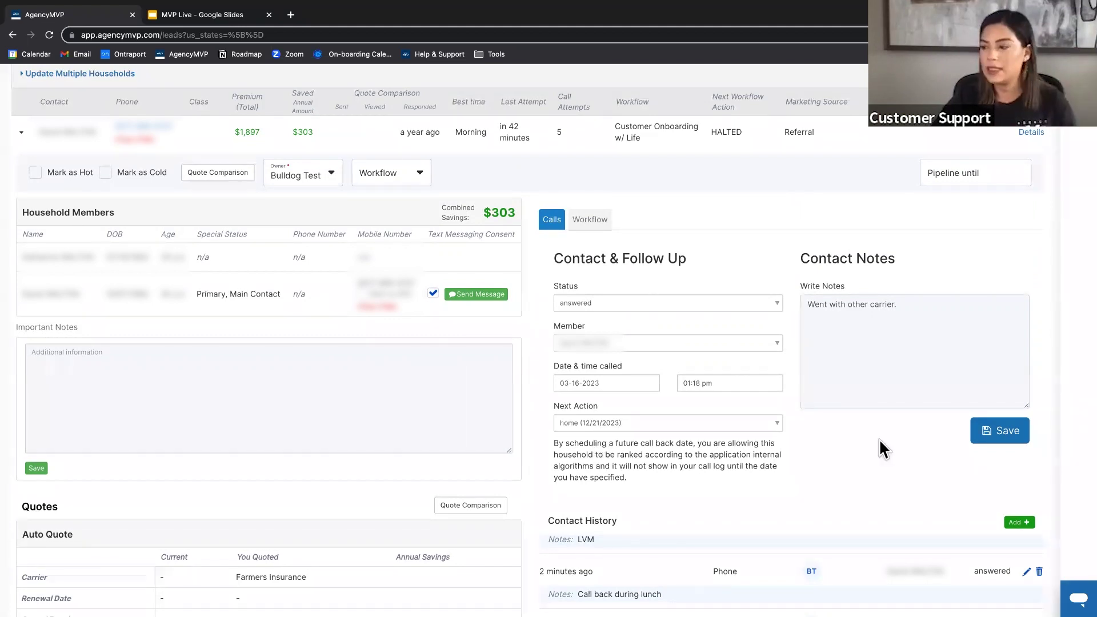
{"action": "left_click", "coordinate": [995, 430]}
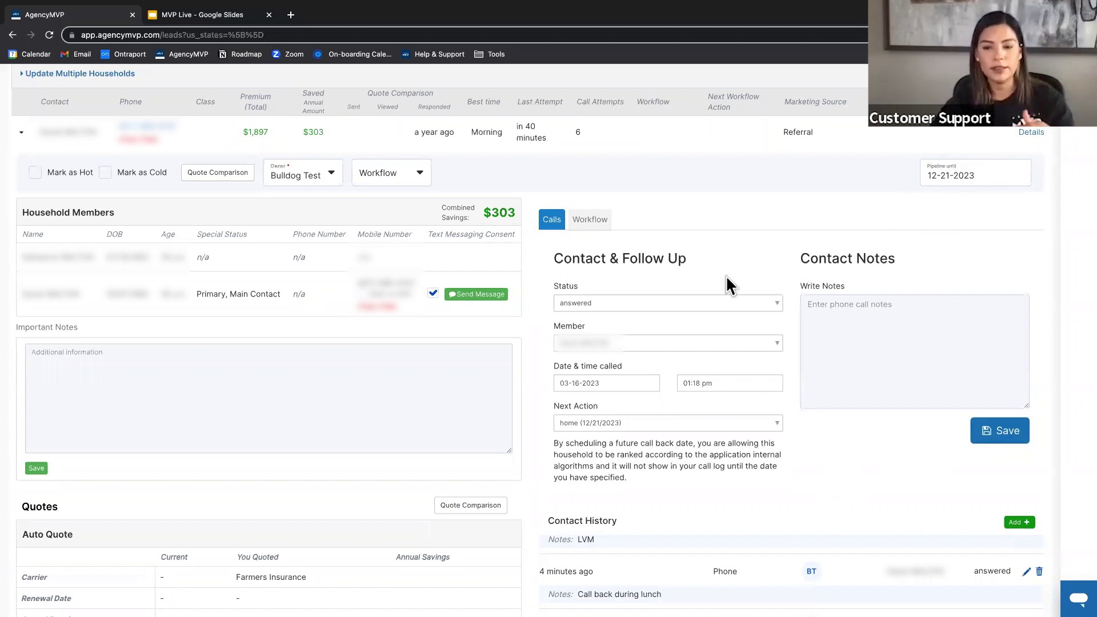
- Look through the workflows available for the $1,897 lead, from Auto X-Date Contacted to Winback - X-Date
{"action": "left_click", "coordinate": [422, 181]}
{"action": "scroll", "coordinate": [437, 287], "scroll_direction": "down", "scroll_amount": 1}
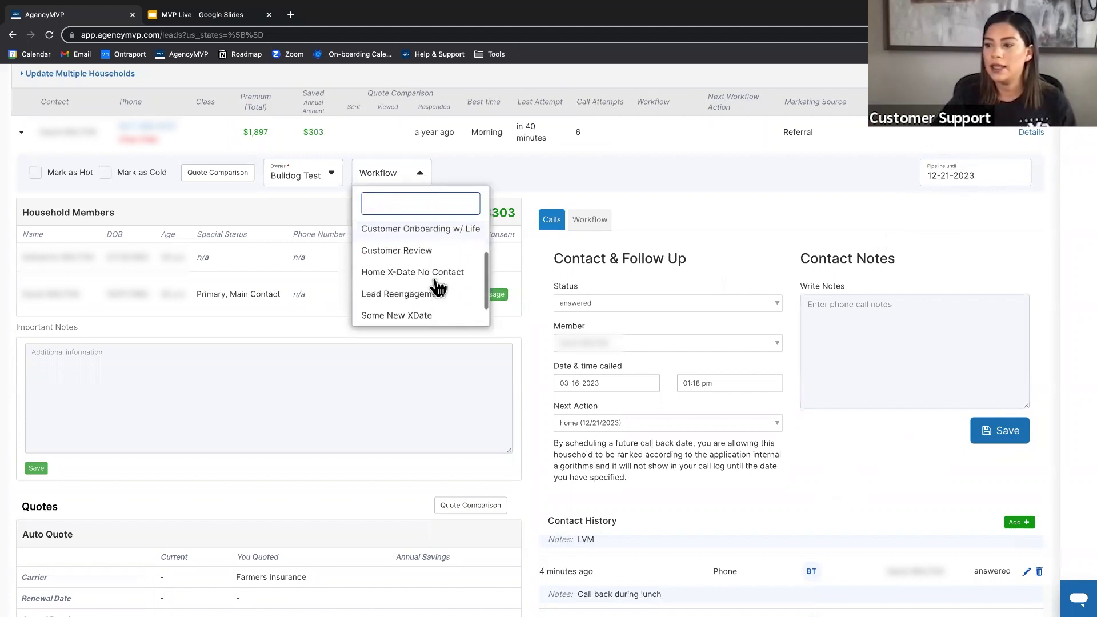
{"action": "scroll", "coordinate": [437, 287], "scroll_direction": "down", "scroll_amount": 1}
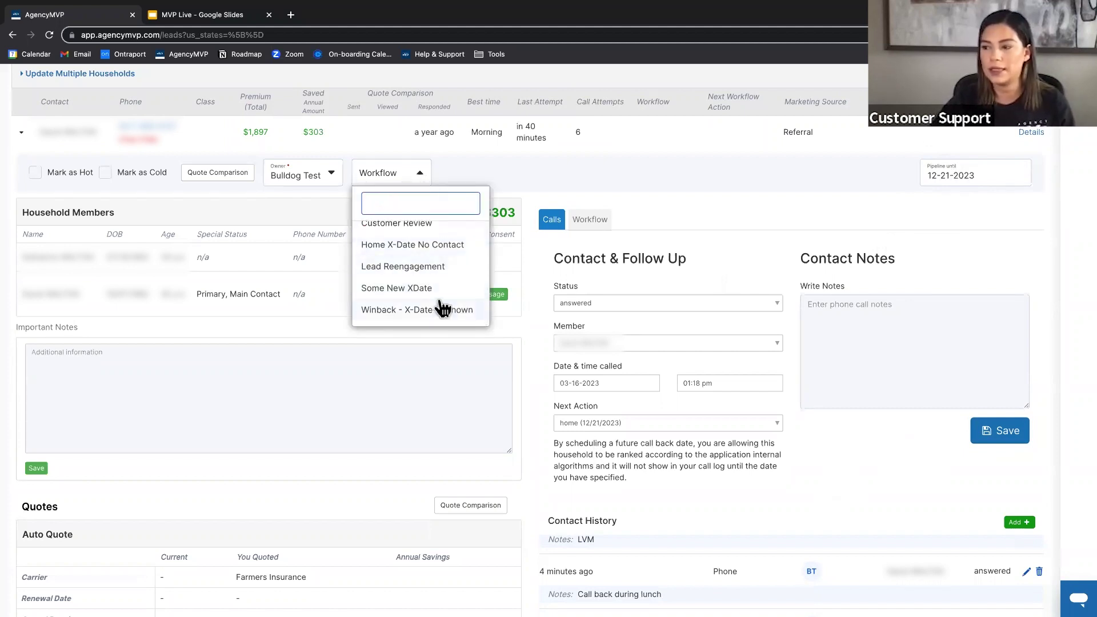
{"action": "scroll", "coordinate": [443, 308], "scroll_direction": "up", "scroll_amount": 1}
{"action": "scroll", "coordinate": [443, 308], "scroll_direction": "up", "scroll_amount": 1}
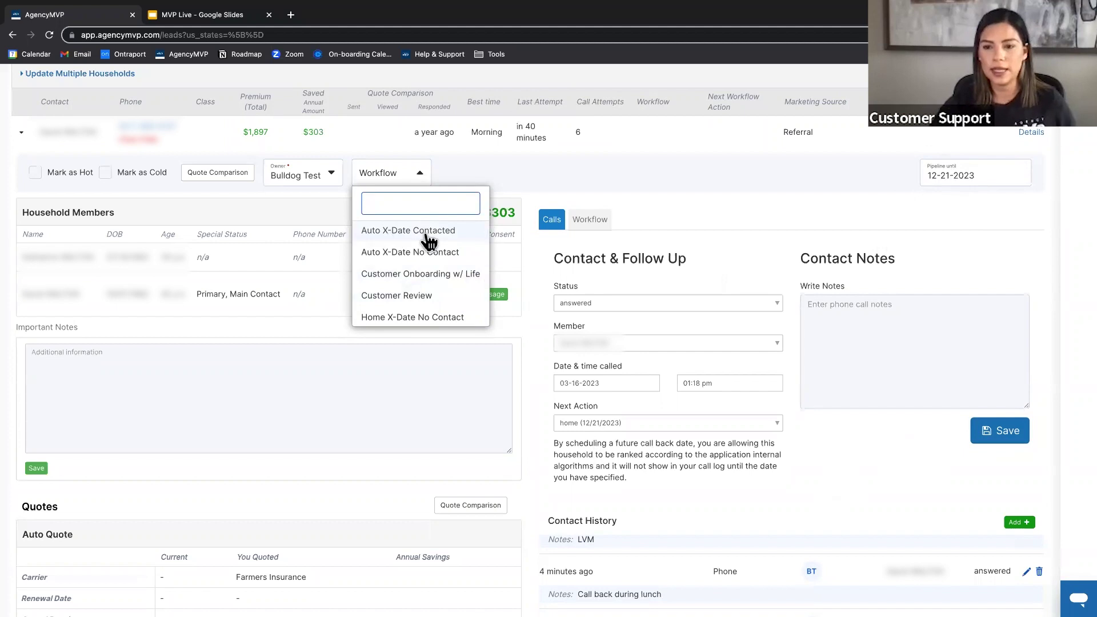
{"action": "scroll", "coordinate": [428, 282], "scroll_direction": "down", "scroll_amount": 2}
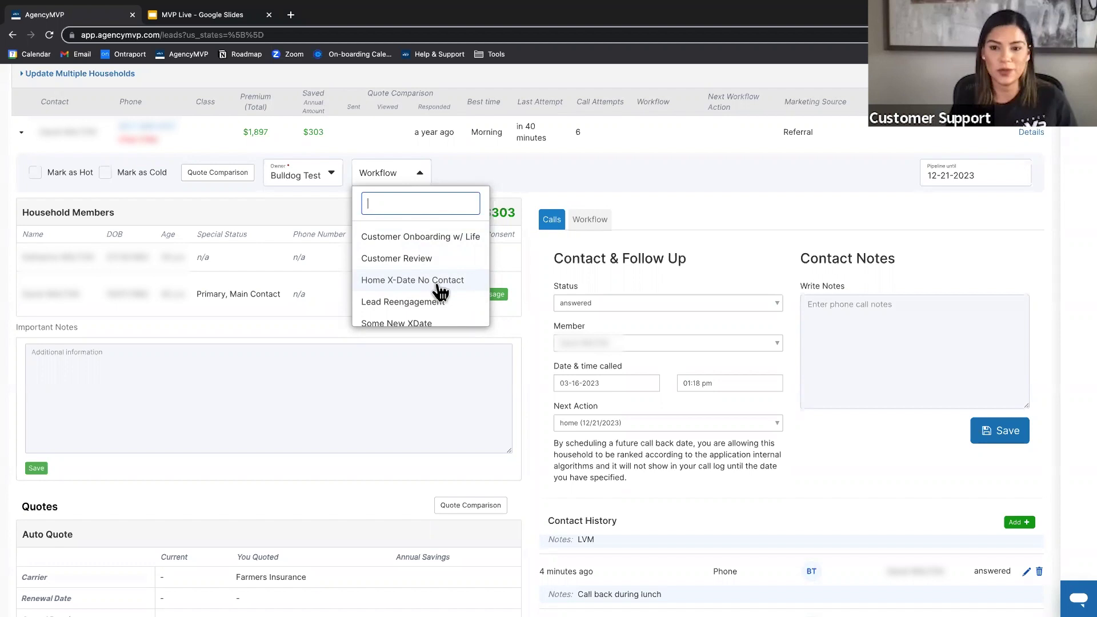
{"action": "scroll", "coordinate": [491, 257], "scroll_direction": "down", "scroll_amount": 1}
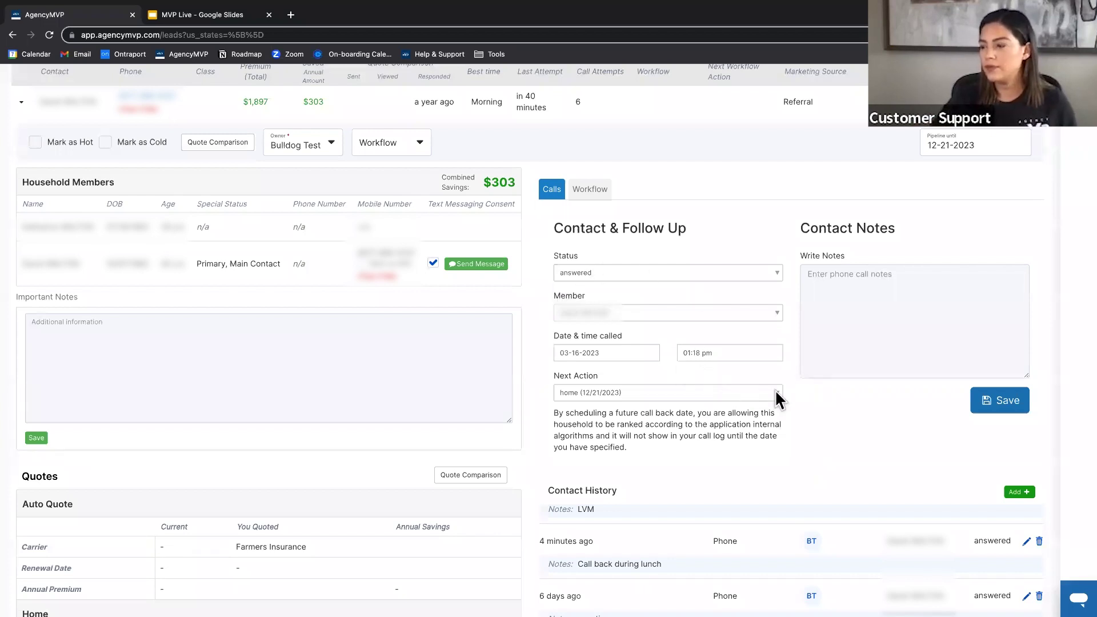
- Review the $1,897 lead's next action choices, including the Renewal Date Competitor option
{"action": "left_click", "coordinate": [717, 394]}
{"action": "scroll", "coordinate": [602, 482], "scroll_direction": "down", "scroll_amount": 1}
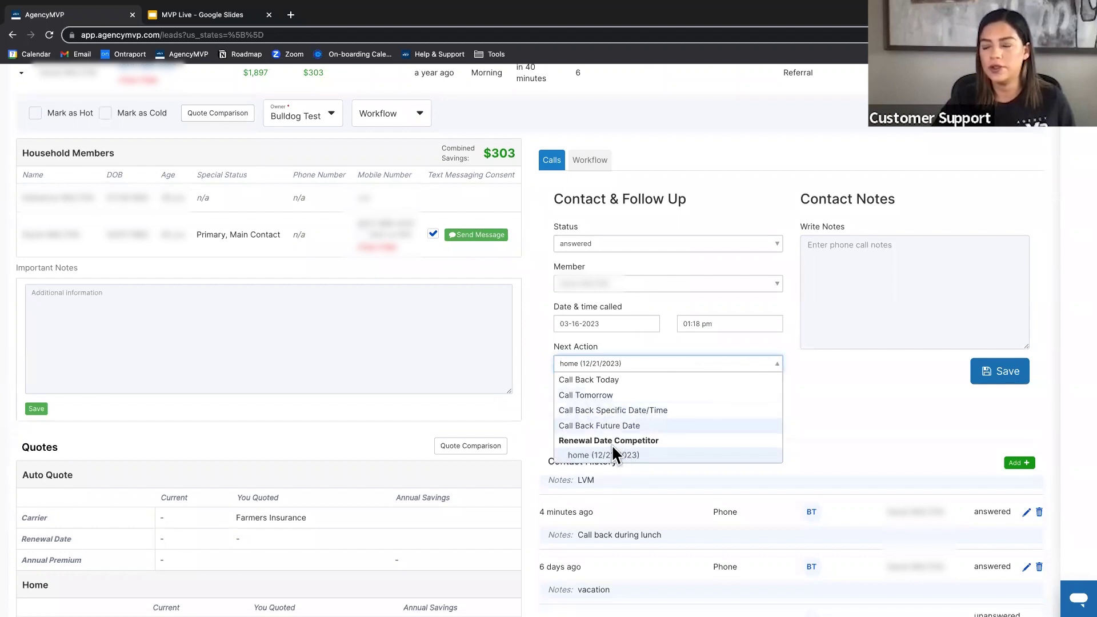
{"action": "left_click", "coordinate": [864, 409]}
- Compare the next action choices of the $4,352 lead, and open the details page of the $1,897 lead
{"action": "scroll", "coordinate": [58, 181], "scroll_direction": "up", "scroll_amount": 3}
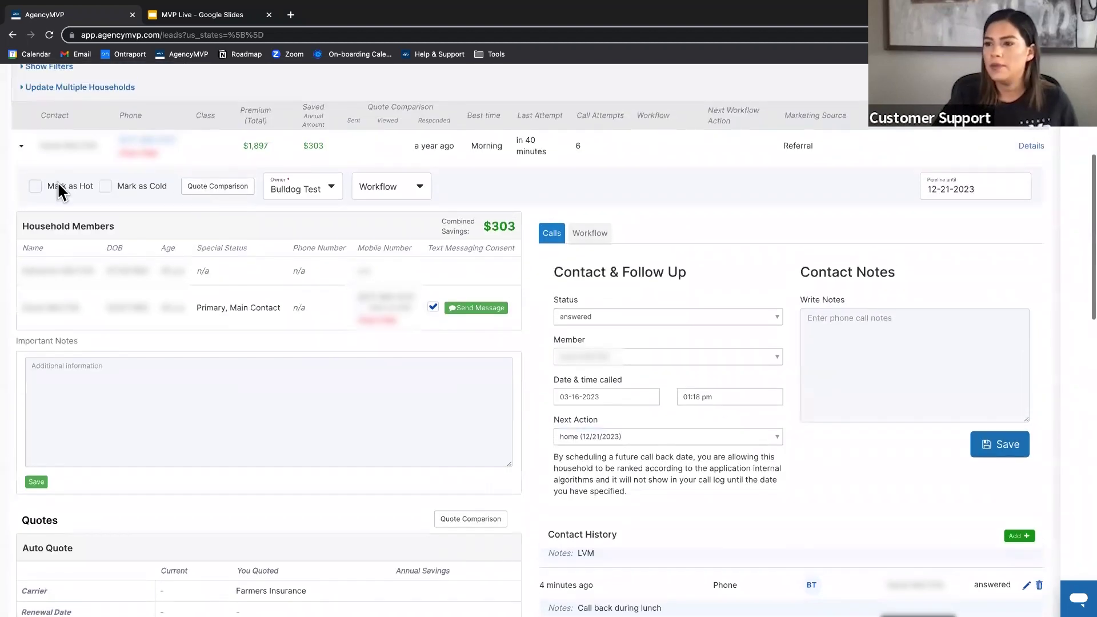
{"action": "left_click", "coordinate": [20, 170]}
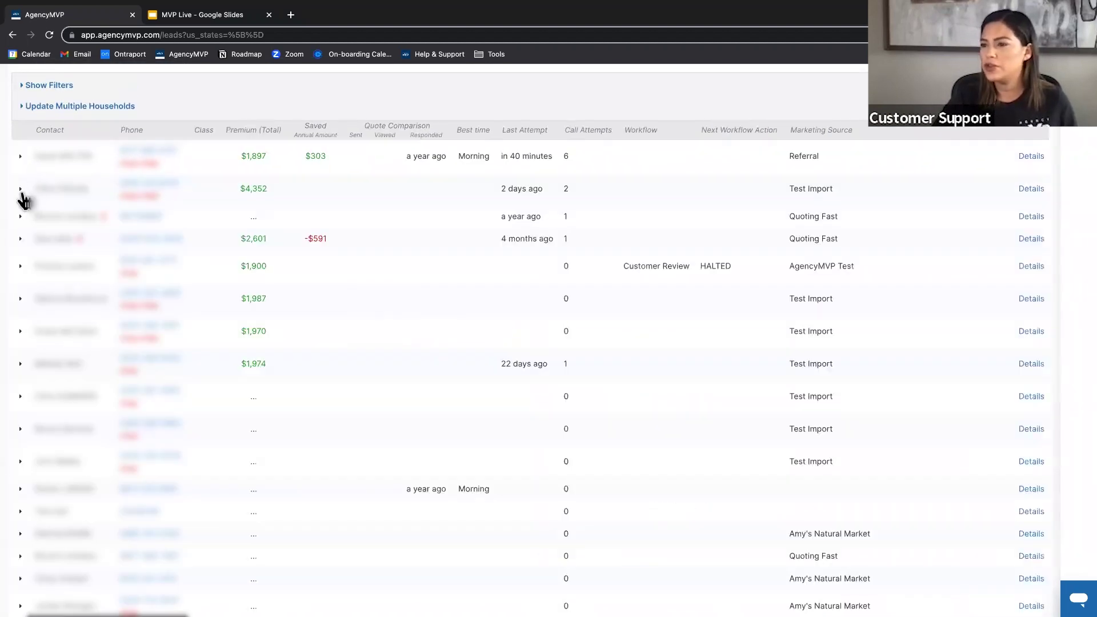
{"action": "scroll", "coordinate": [639, 463], "scroll_direction": "down", "scroll_amount": 1}
{"action": "left_click", "coordinate": [634, 471]}
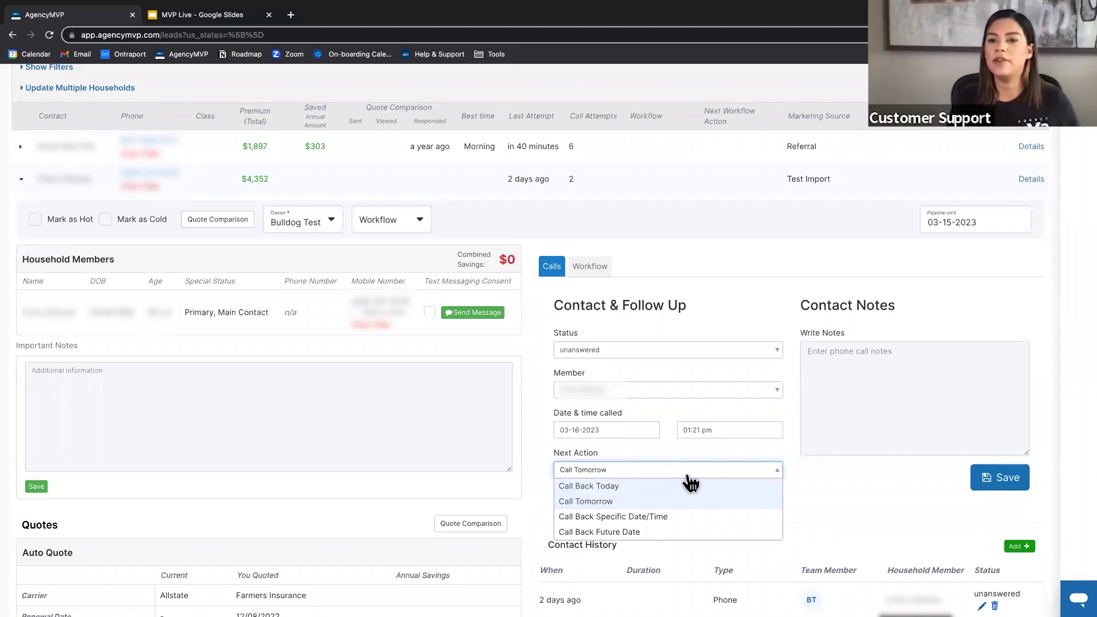
{"action": "left_click", "coordinate": [722, 502]}
{"action": "left_click", "coordinate": [1000, 477]}
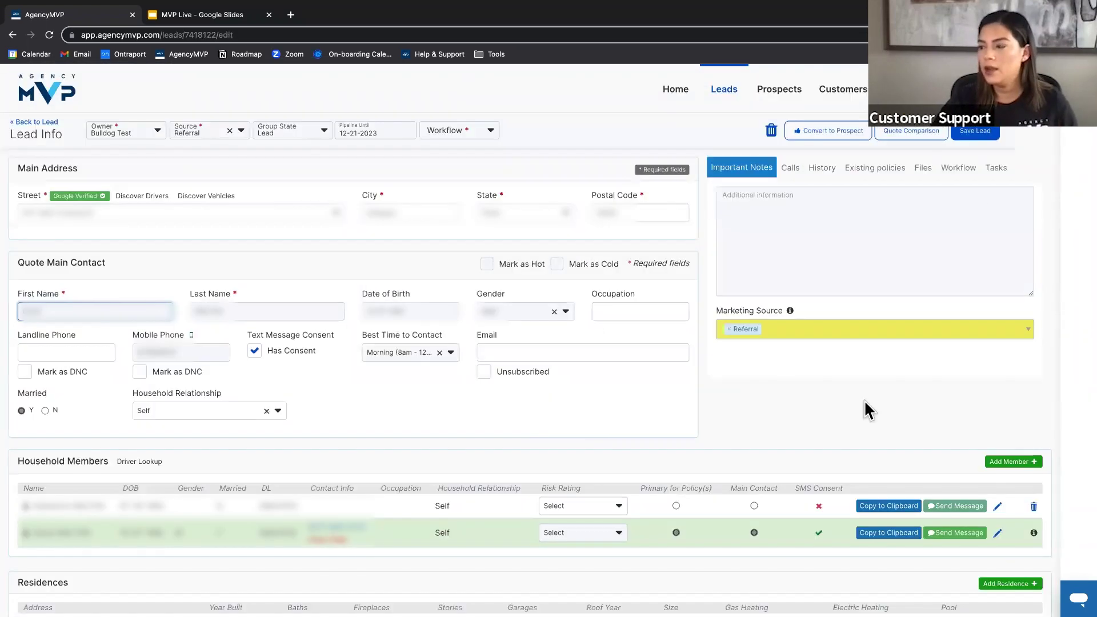
- Review the call form and contact history on the lead's details page, and check its Best Time to Contact field
{"action": "left_click", "coordinate": [791, 170]}
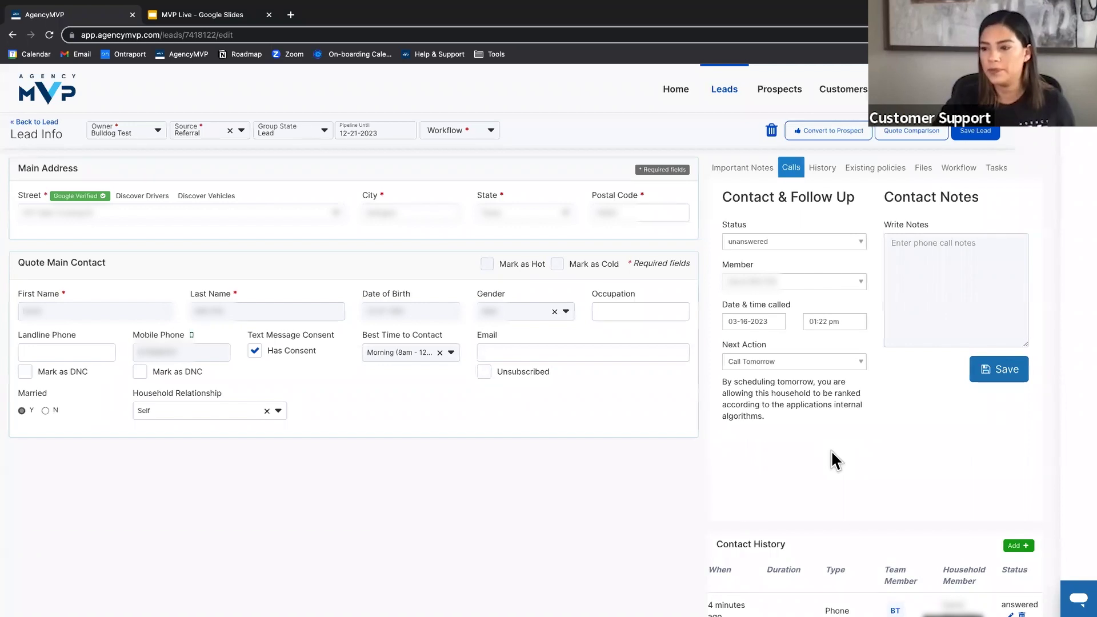
{"action": "scroll", "coordinate": [831, 451], "scroll_direction": "down", "scroll_amount": 1}
{"action": "scroll", "coordinate": [831, 451], "scroll_direction": "down", "scroll_amount": 5}
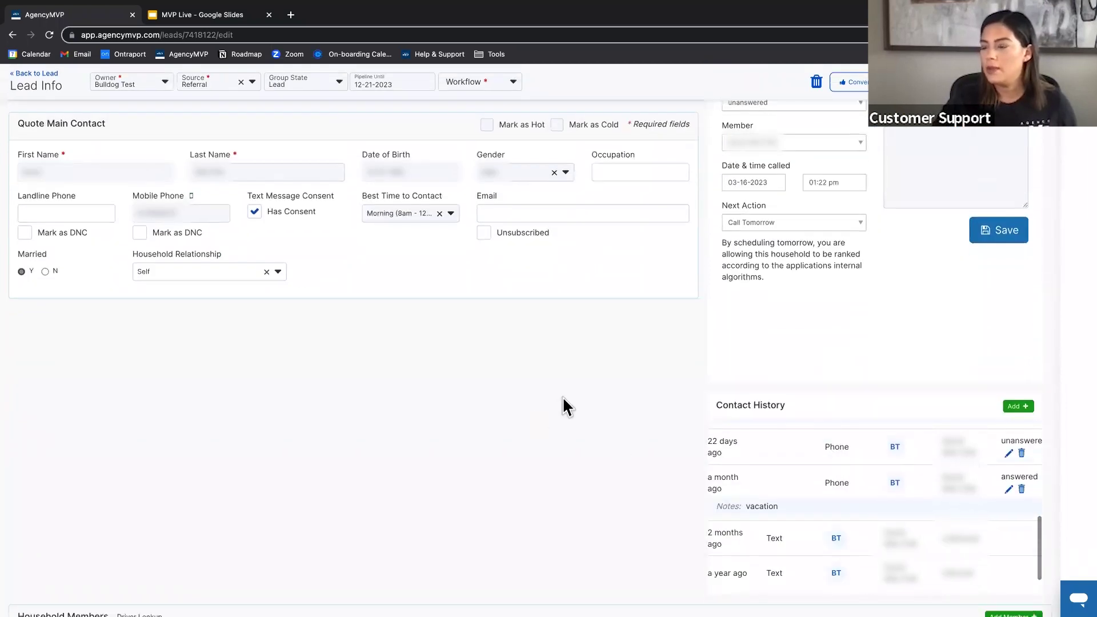
{"action": "scroll", "coordinate": [562, 396], "scroll_direction": "up", "scroll_amount": 4}
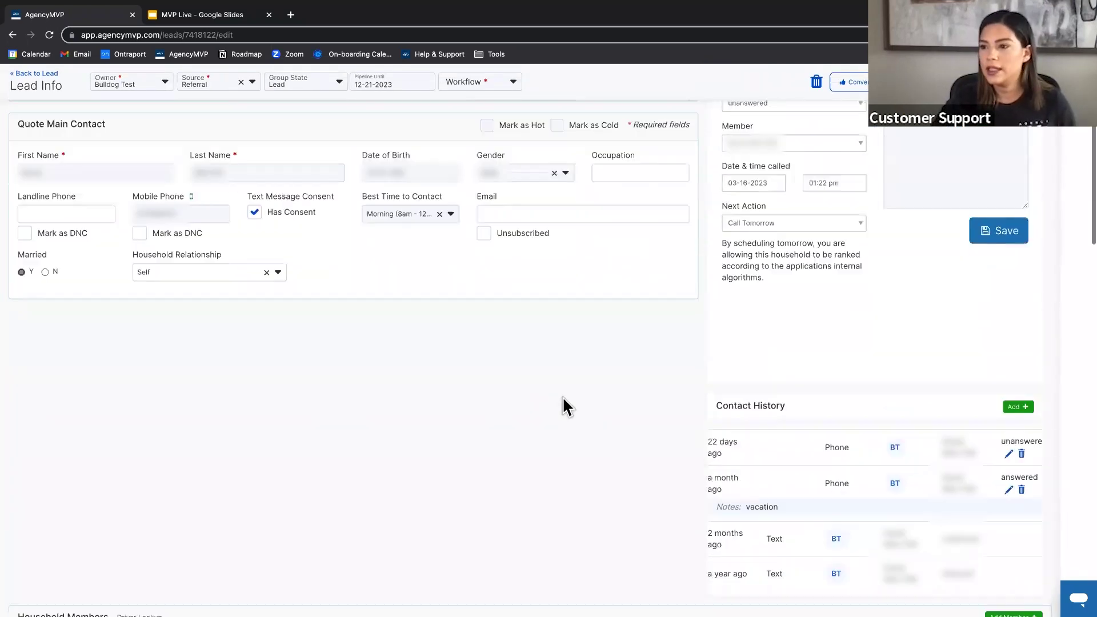
{"action": "scroll", "coordinate": [652, 320], "scroll_direction": "up", "scroll_amount": 2}
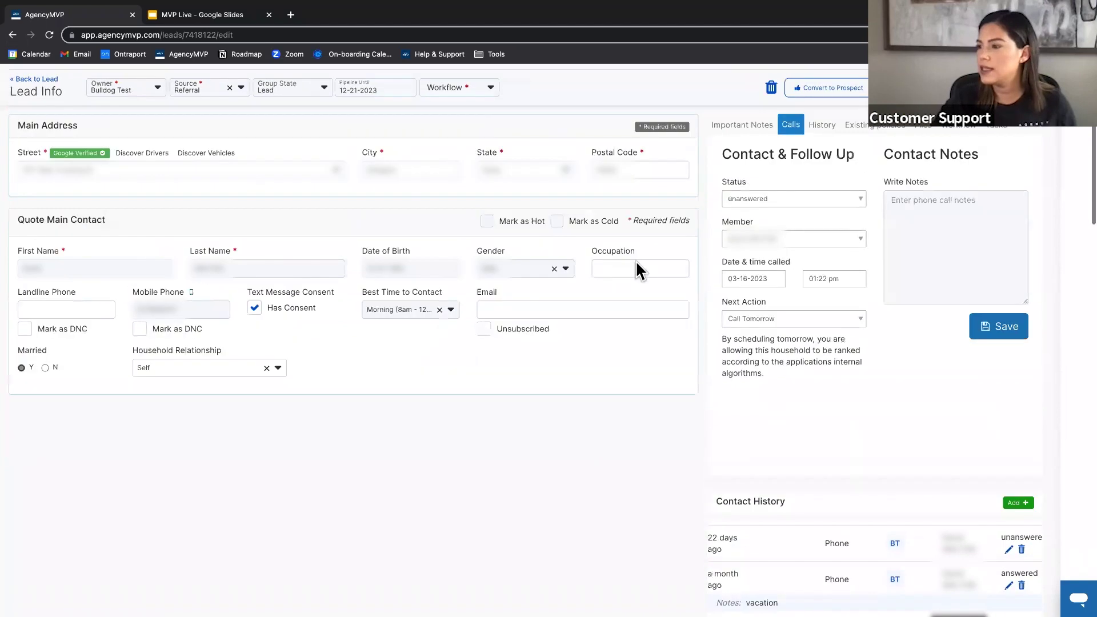
{"action": "left_click", "coordinate": [421, 318]}
{"action": "left_click", "coordinate": [622, 396]}
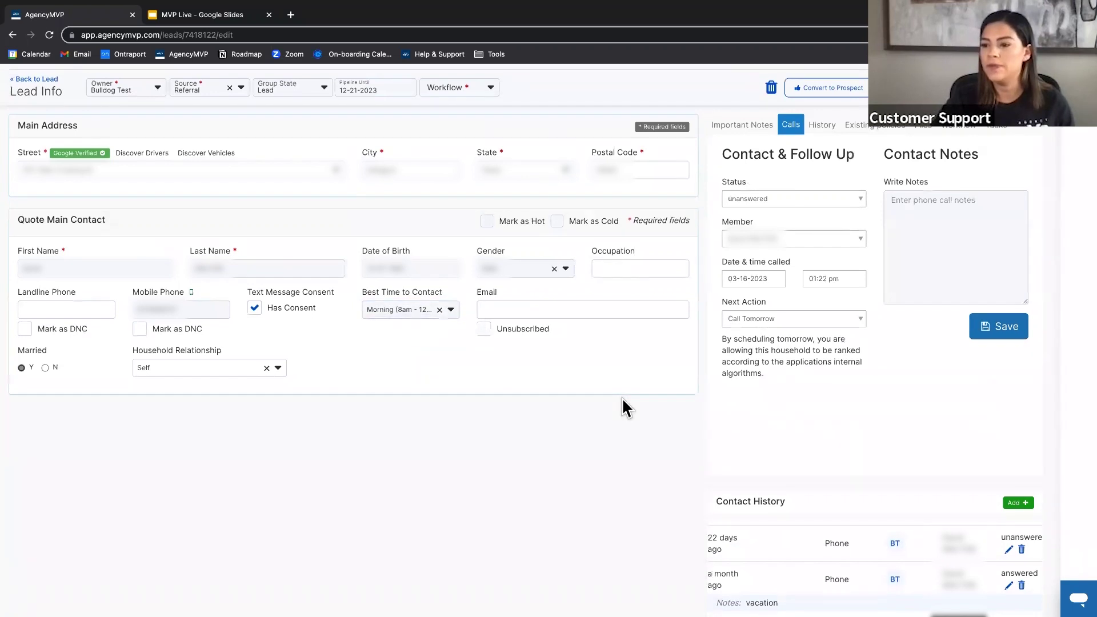
- Examine the lead's Home quote, including the current carrier's renewal date, premium, coverages and deductibles
{"action": "scroll", "coordinate": [621, 397], "scroll_direction": "down", "scroll_amount": 8}
{"action": "scroll", "coordinate": [622, 397], "scroll_direction": "down", "scroll_amount": 12}
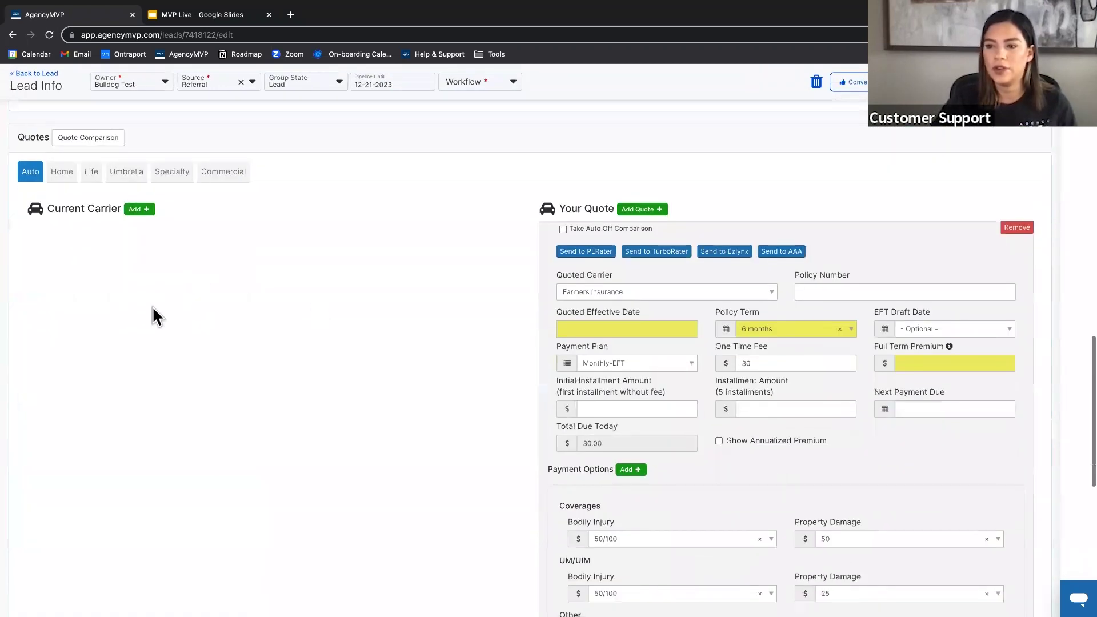
{"action": "left_click", "coordinate": [54, 172]}
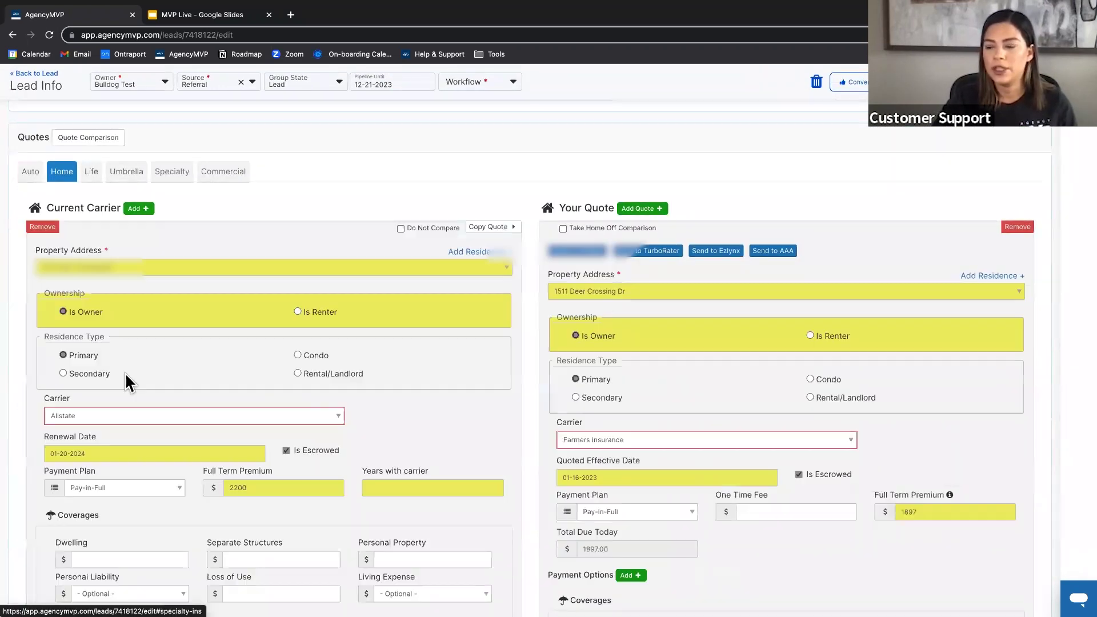
{"action": "scroll", "coordinate": [308, 373], "scroll_direction": "down", "scroll_amount": 1}
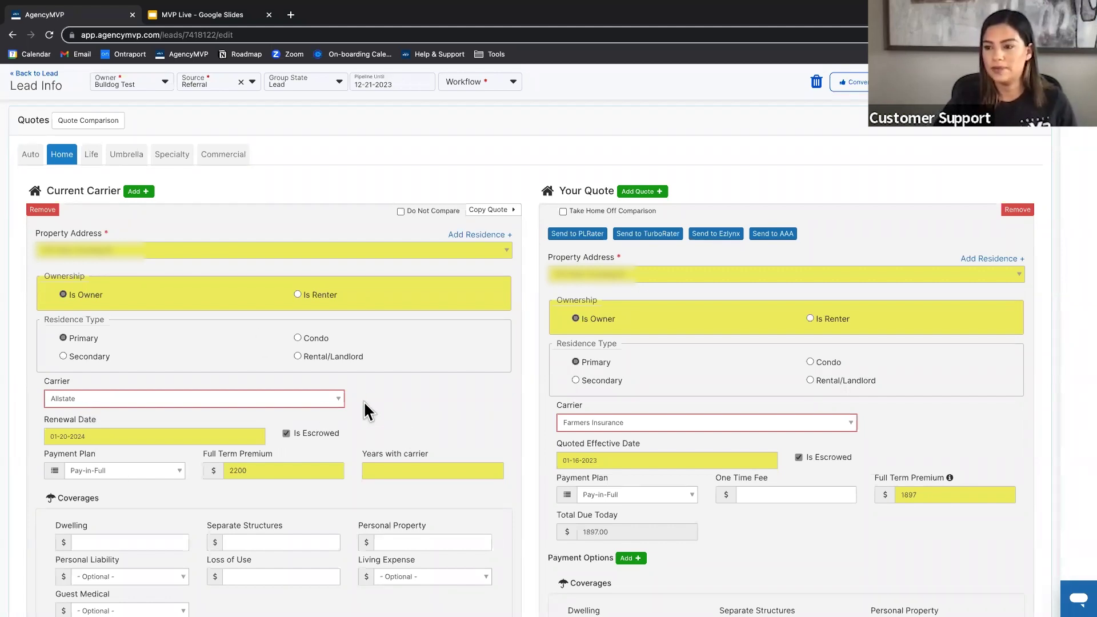
{"action": "scroll", "coordinate": [364, 402], "scroll_direction": "down", "scroll_amount": 10}
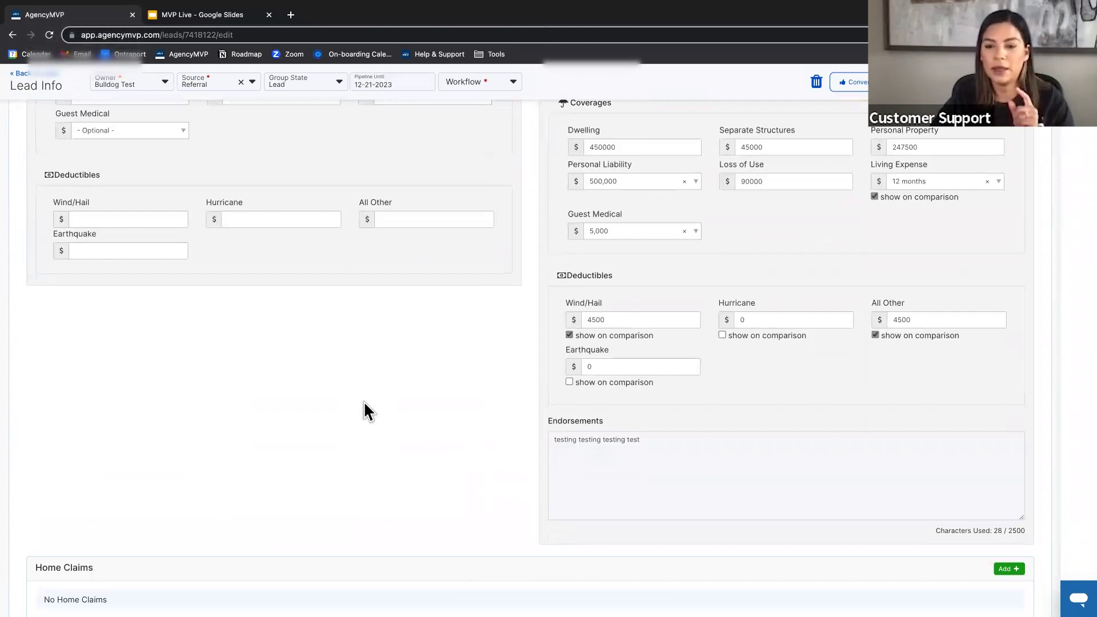
{"action": "scroll", "coordinate": [359, 413], "scroll_direction": "down", "scroll_amount": 1}
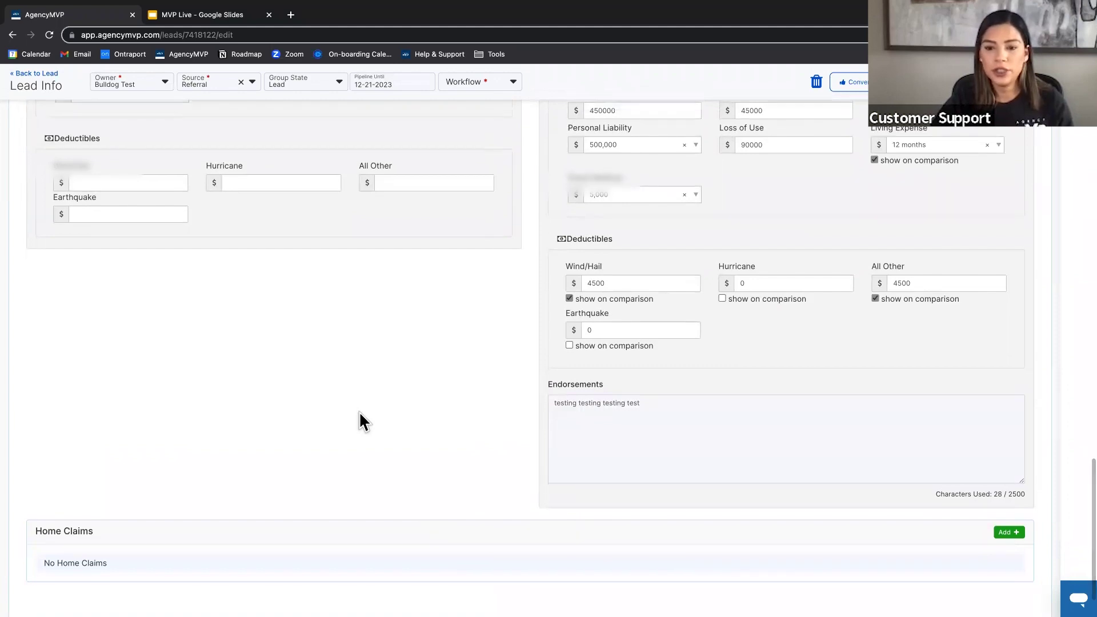
- Check the Renewal Date Competitor option among the next actions in the lead's call form
{"action": "scroll", "coordinate": [360, 413], "scroll_direction": "up", "scroll_amount": 10}
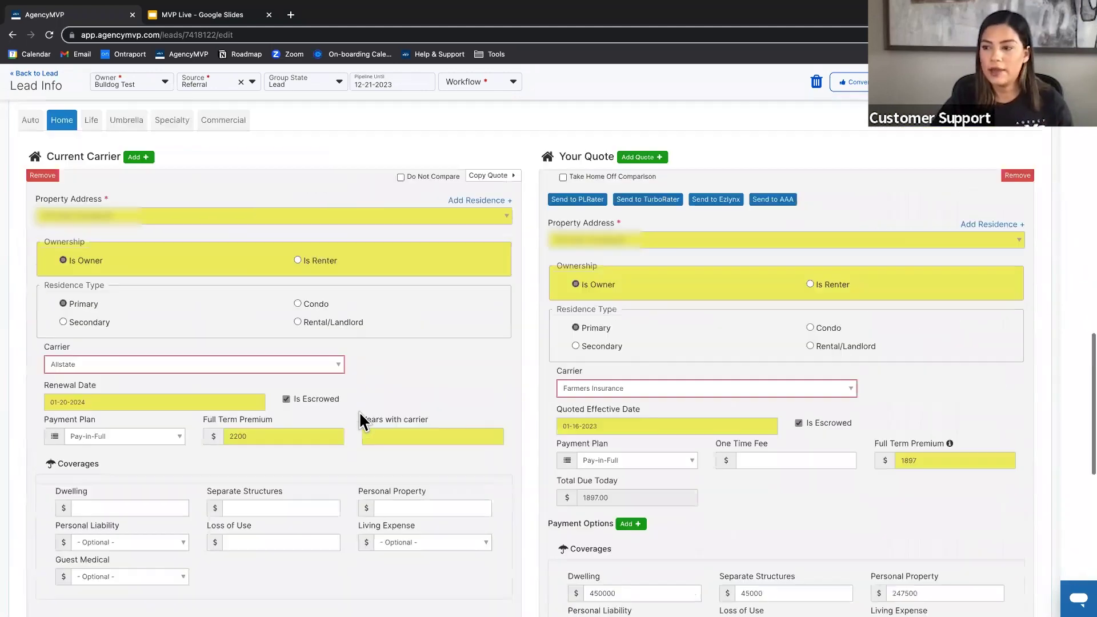
{"action": "scroll", "coordinate": [360, 412], "scroll_direction": "up", "scroll_amount": 15}
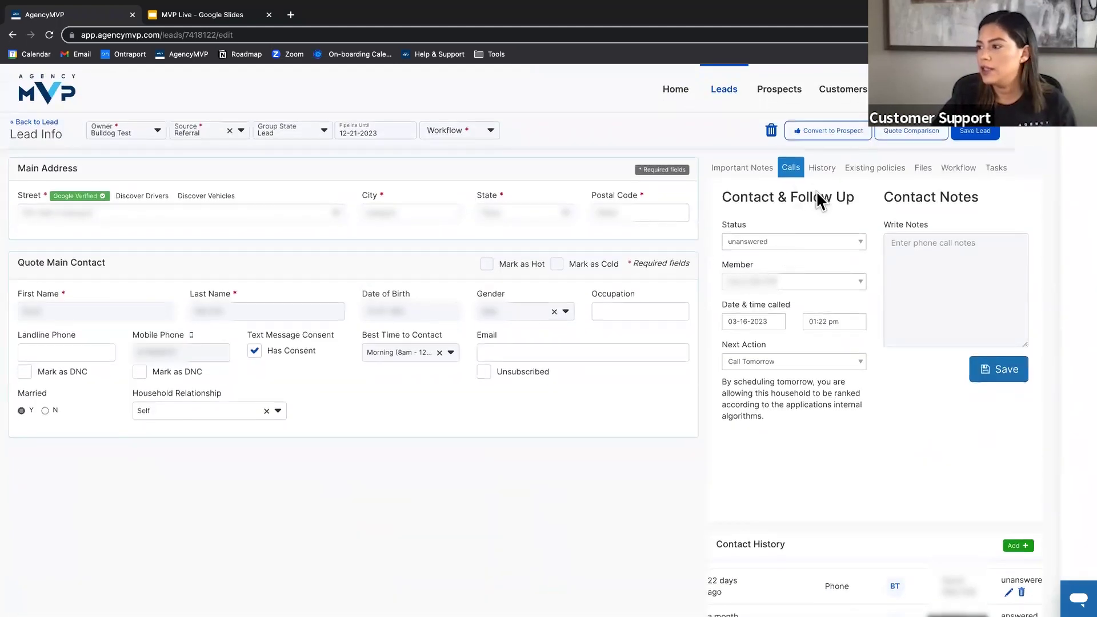
{"action": "left_click", "coordinate": [770, 362]}
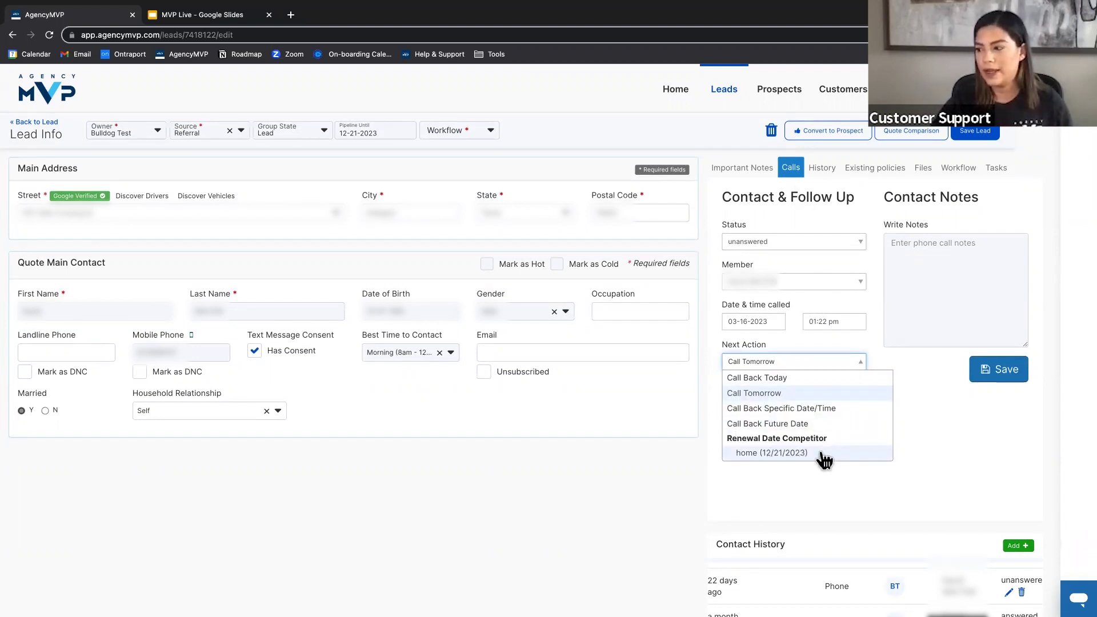
{"action": "left_click", "coordinate": [644, 492]}
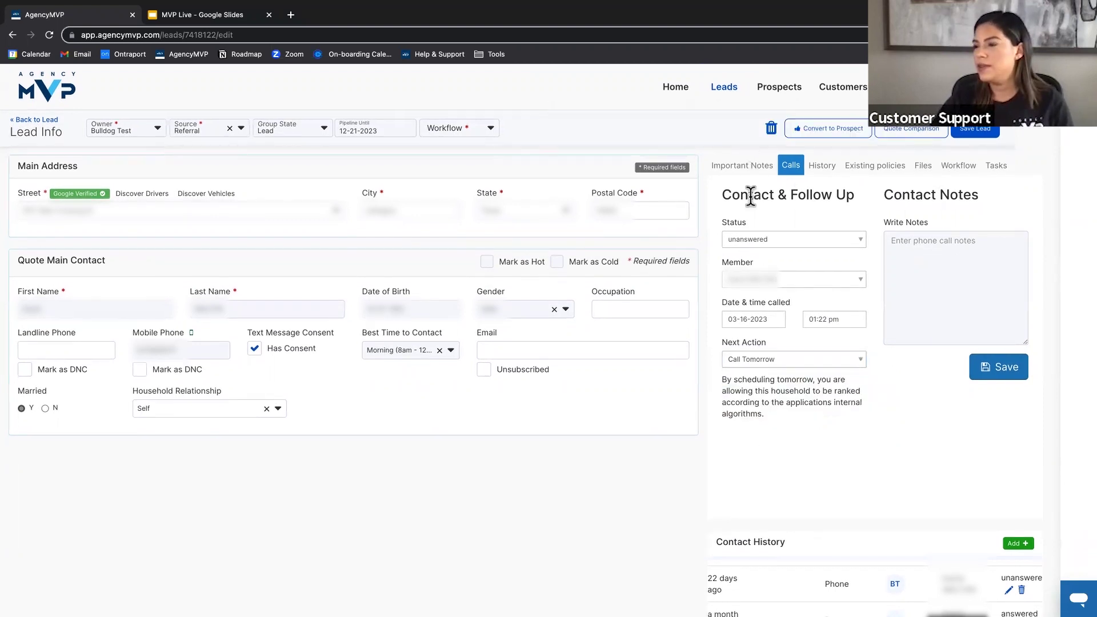
- Return to the Leads list to check the ranked leads, and look over the account menu's options
{"action": "left_click", "coordinate": [732, 87]}
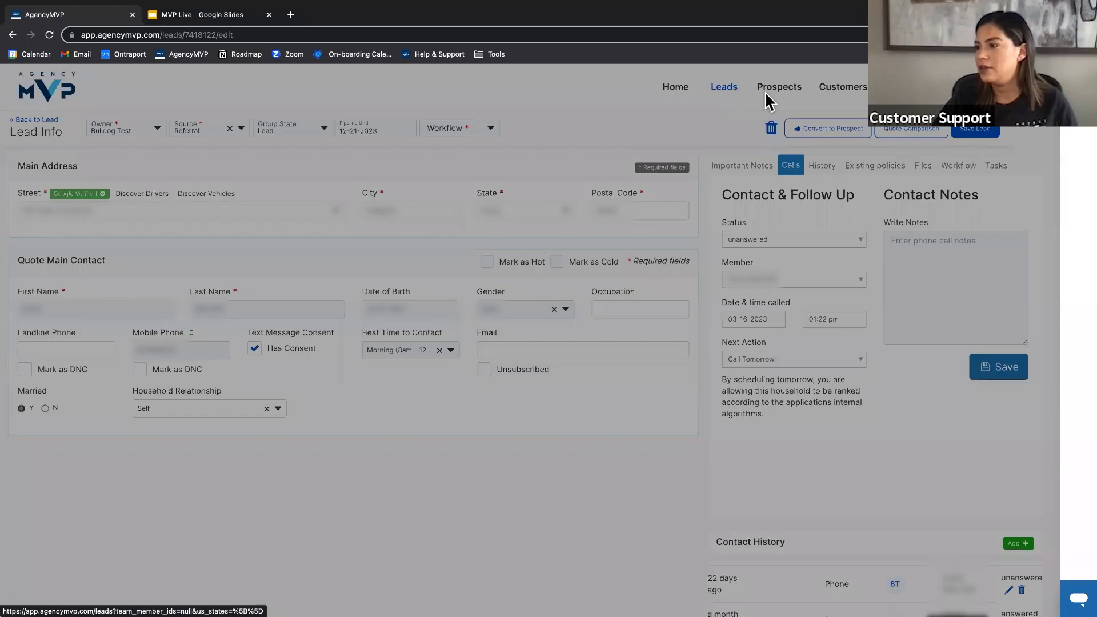
{"action": "left_click", "coordinate": [572, 186]}
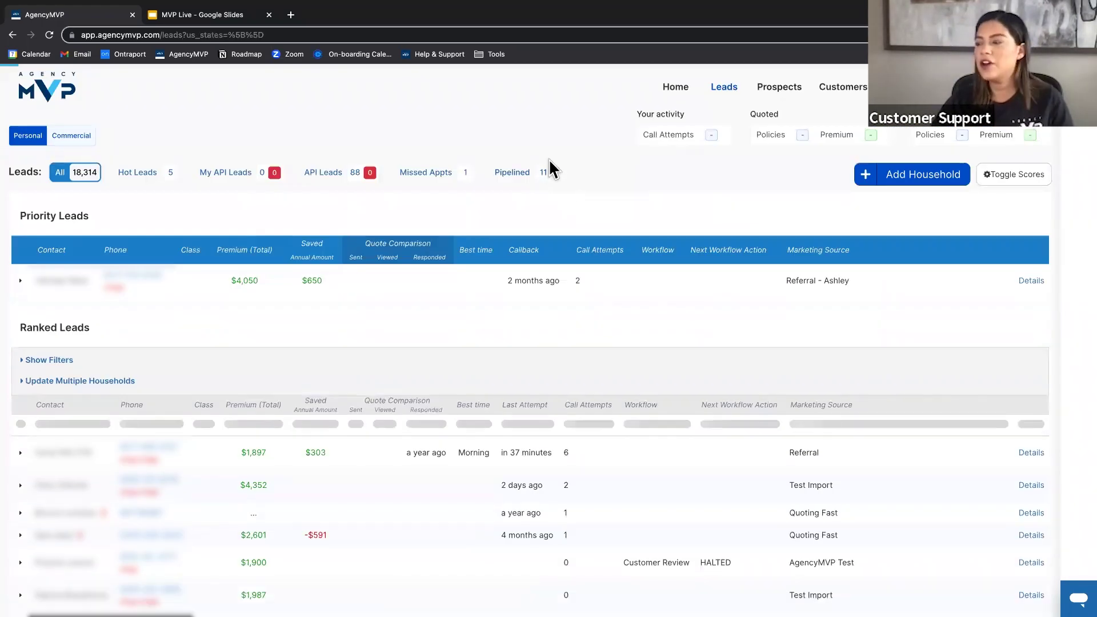
{"action": "scroll", "coordinate": [494, 457], "scroll_direction": "down", "scroll_amount": 1}
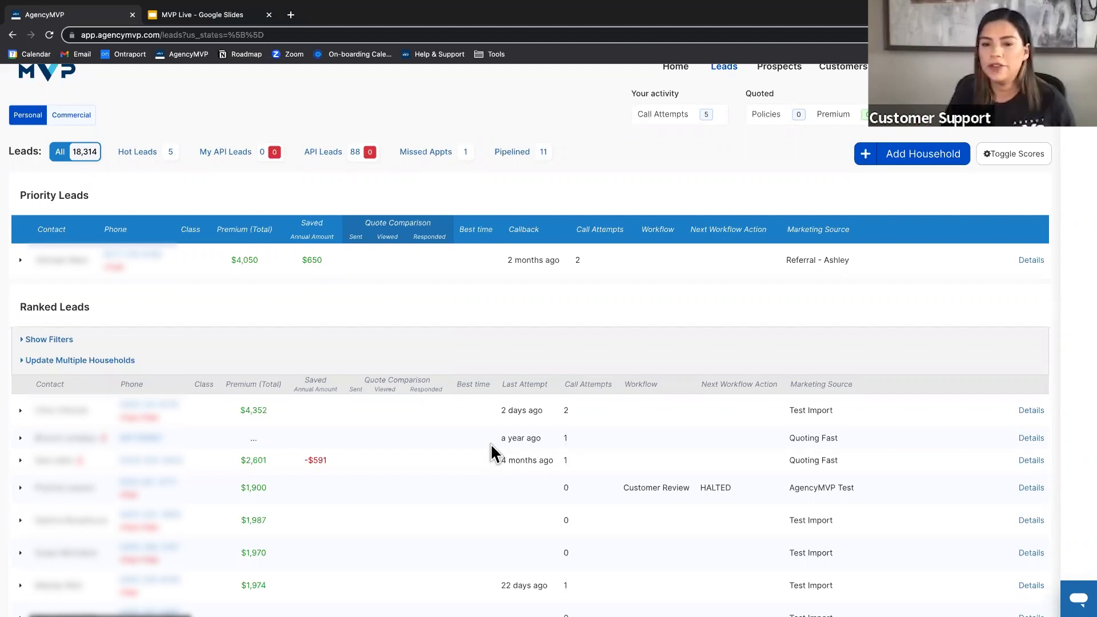
{"action": "scroll", "coordinate": [490, 443], "scroll_direction": "up", "scroll_amount": 1}
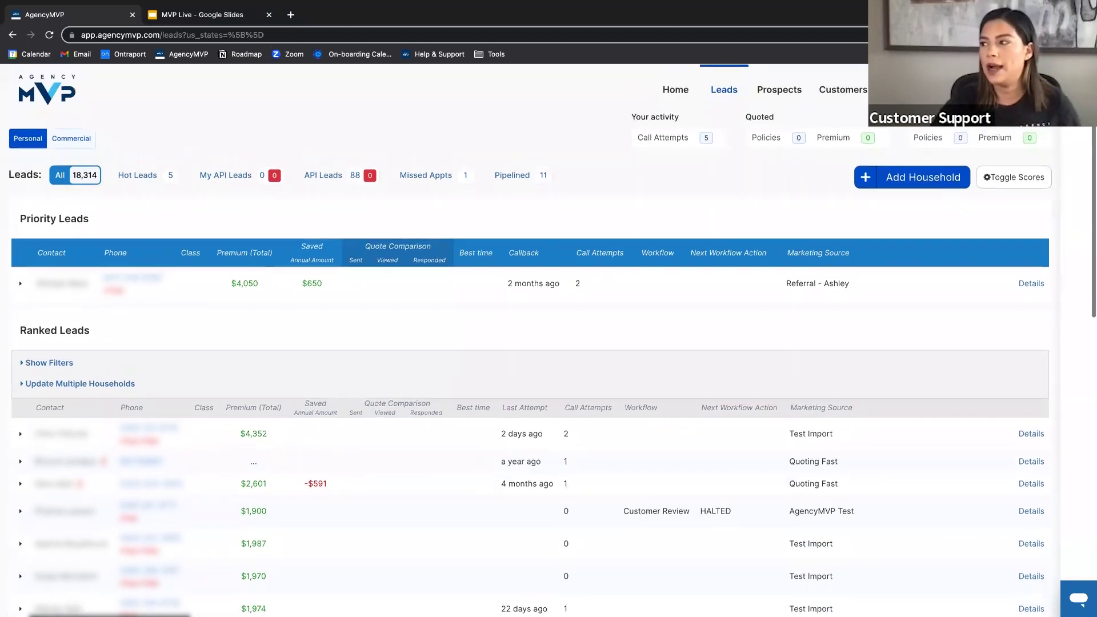
{"action": "left_click", "coordinate": [960, 89]}
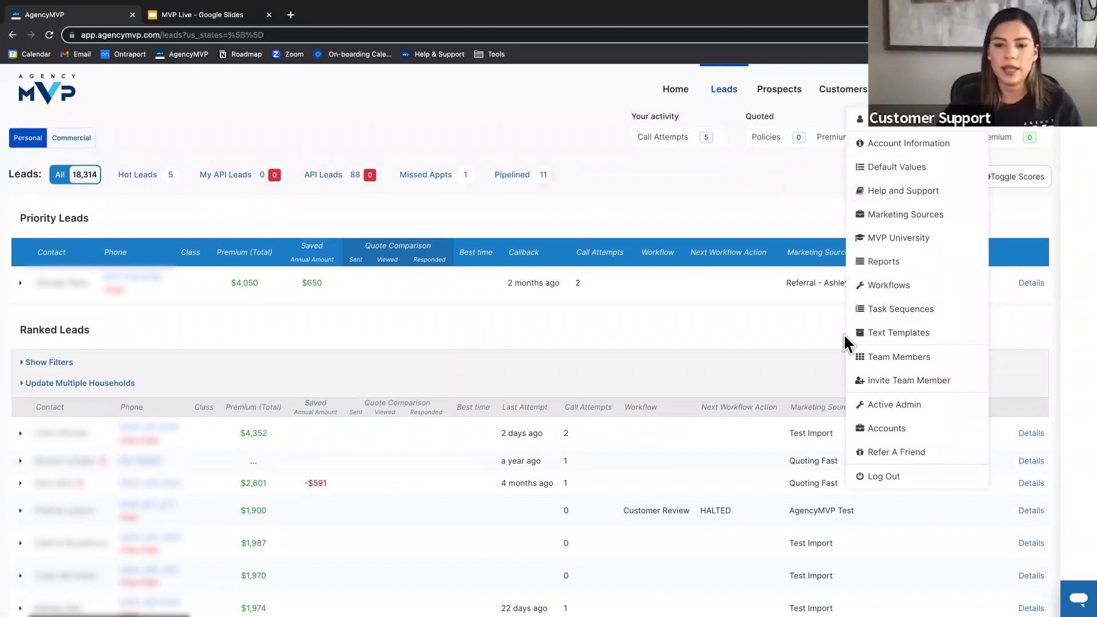
{"action": "left_click", "coordinate": [603, 331]}
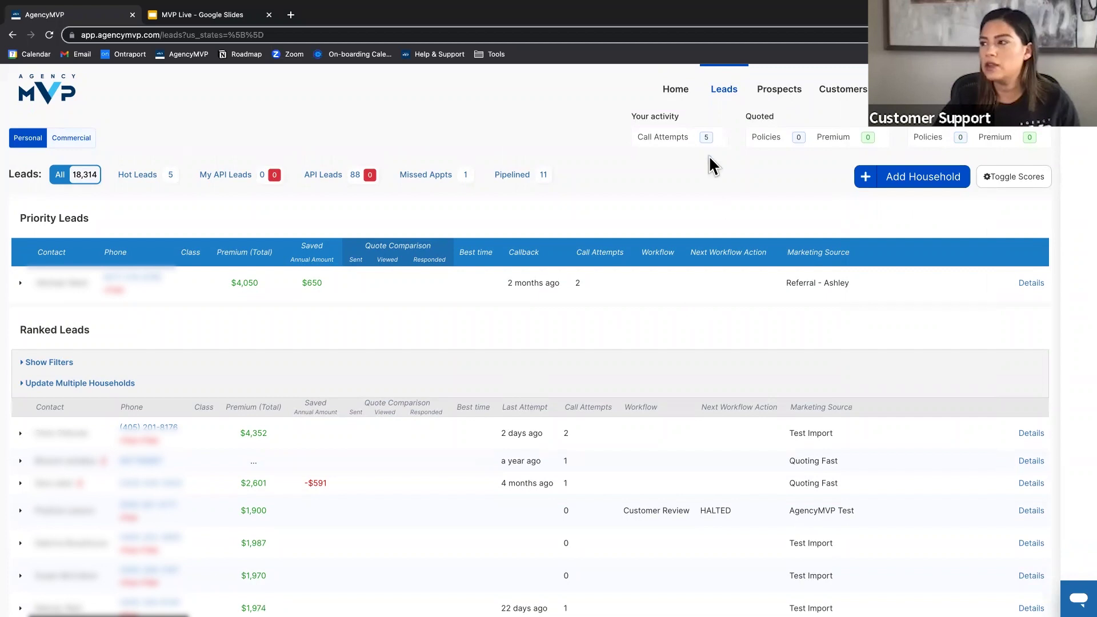
- Open the Home dashboard and set the Quote Activity time range to Last 30 Days
{"action": "left_click", "coordinate": [676, 100]}
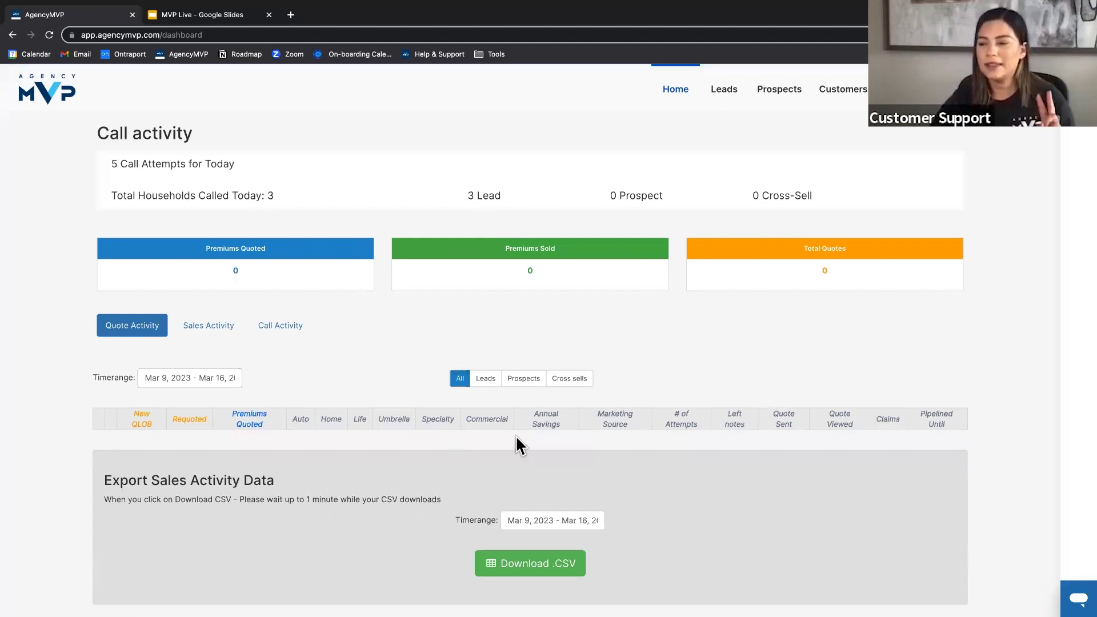
{"action": "left_click", "coordinate": [166, 375]}
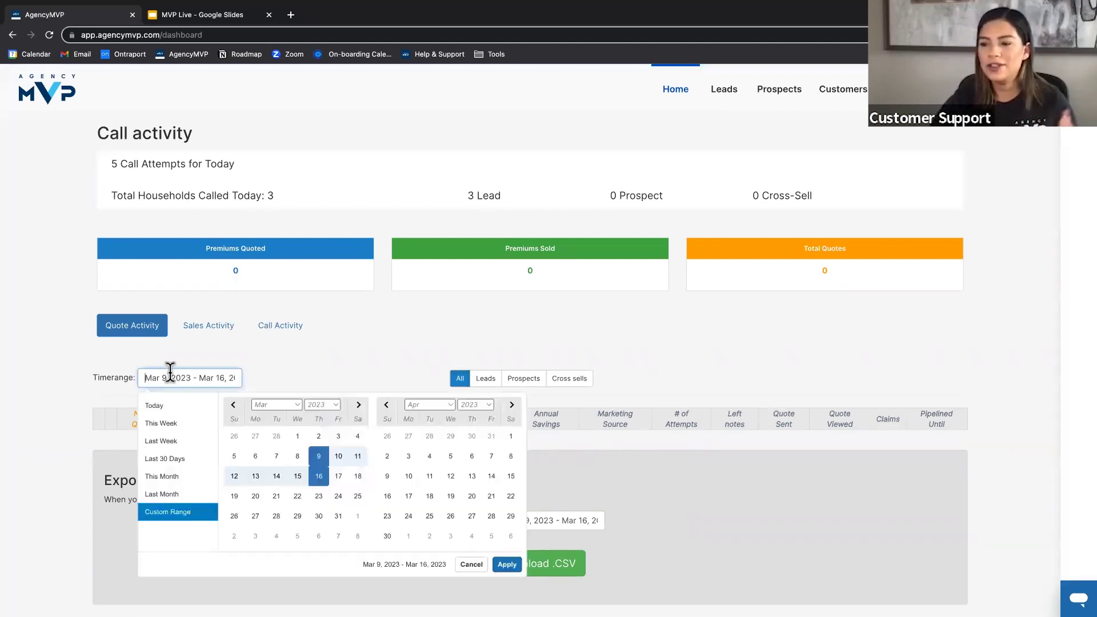
{"action": "left_click", "coordinate": [185, 458]}
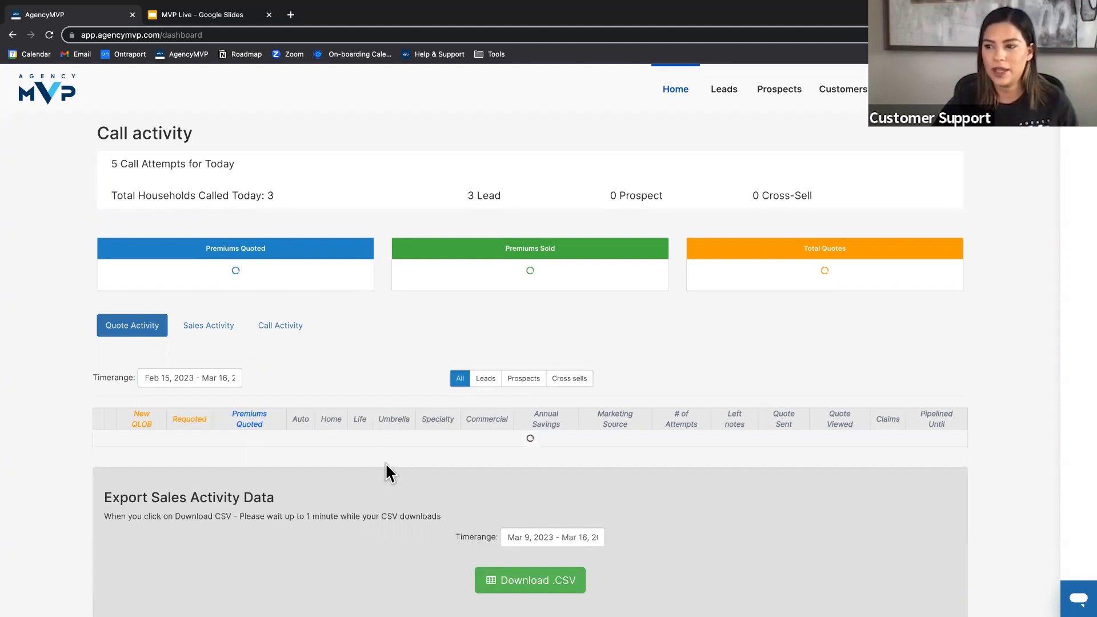
- Examine today's call attempts and households called in the Call activity summary
{"action": "left_click_drag", "start_coordinate": [99, 134], "coordinate": [192, 142]}
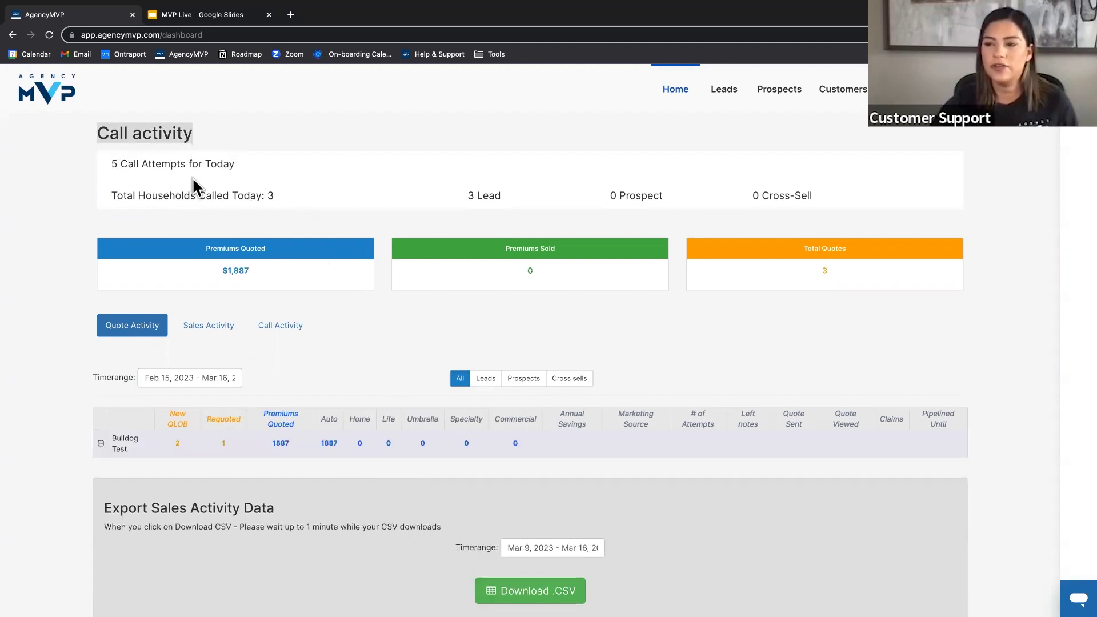
{"action": "left_click", "coordinate": [113, 164]}
{"action": "double_click", "coordinate": [114, 164]}
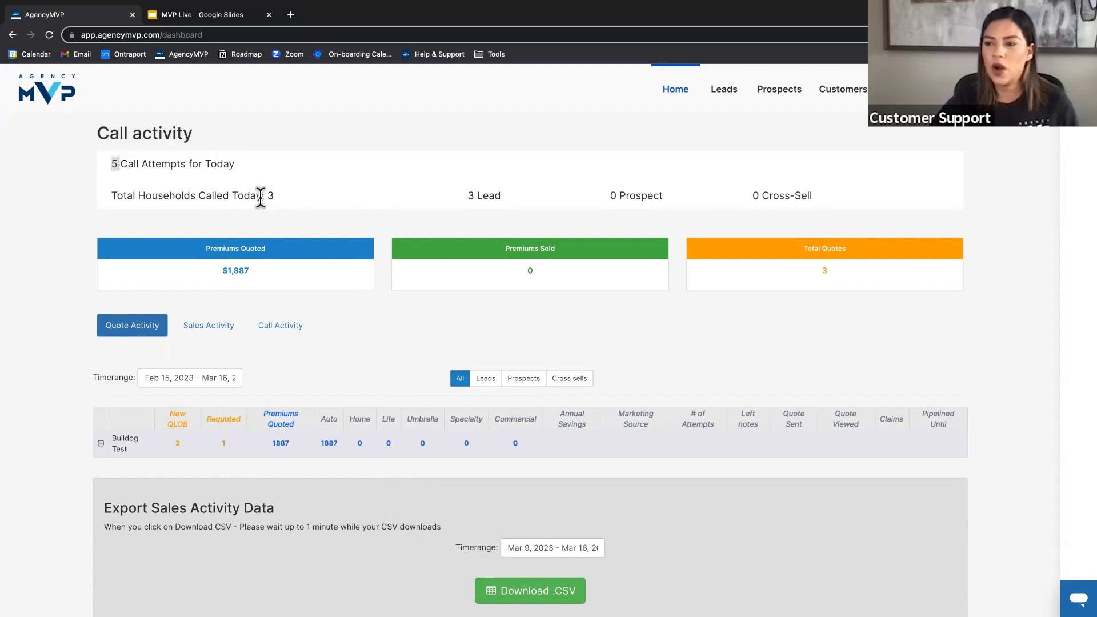
- Check today's total households called, and expand the Quote Activity row to examine each household's quotes and number of attempts
{"action": "left_click_drag", "start_coordinate": [262, 195], "coordinate": [274, 196]}
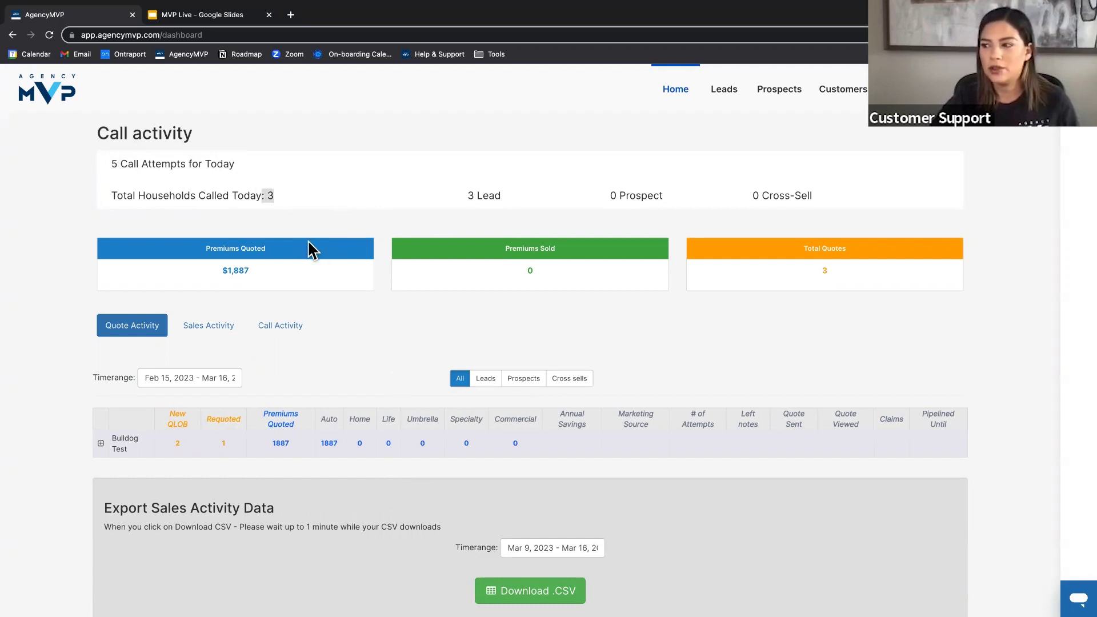
{"action": "scroll", "coordinate": [485, 221], "scroll_direction": "down", "scroll_amount": 2}
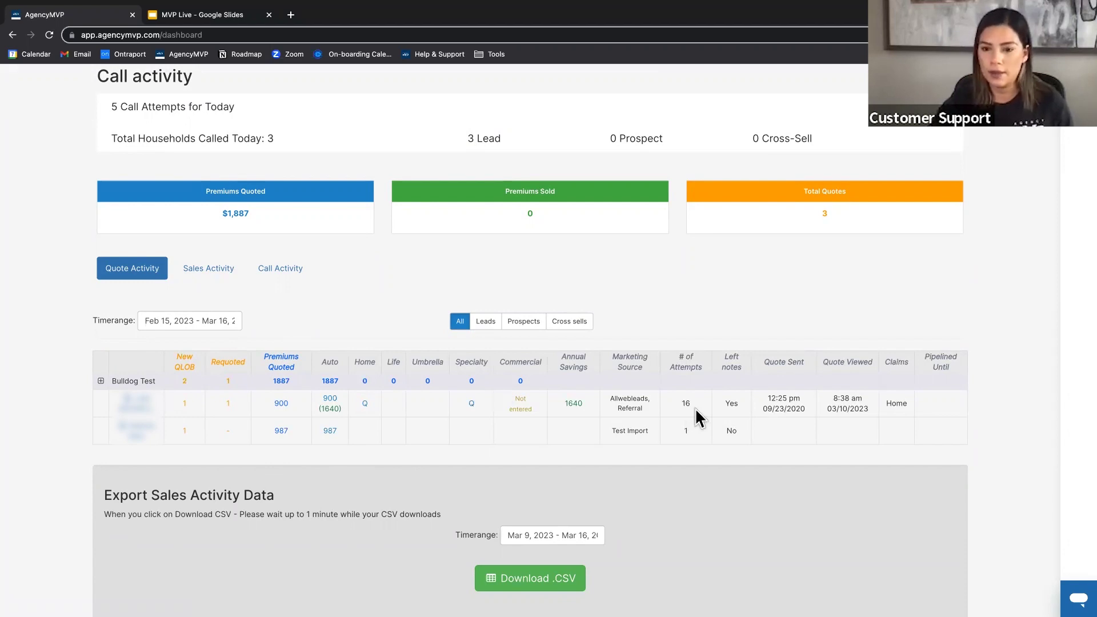
{"action": "scroll", "coordinate": [282, 277], "scroll_direction": "down", "scroll_amount": 1}
{"action": "scroll", "coordinate": [282, 276], "scroll_direction": "down", "scroll_amount": 1}
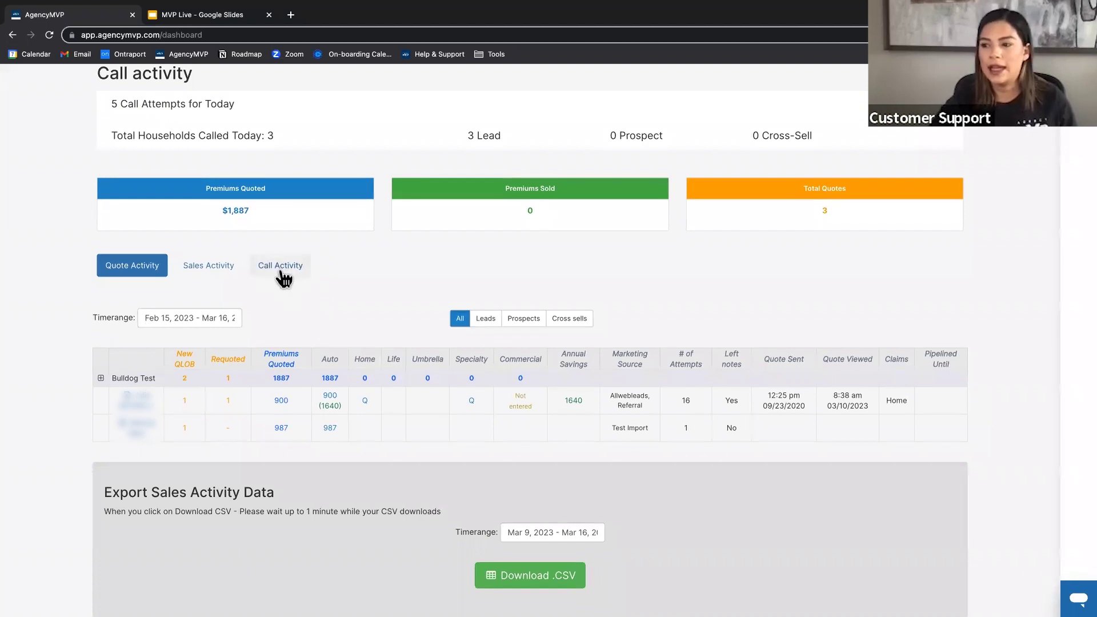
- Show the Call Activity report on the dashboard and examine each team member's leads called, households contacted and total call attempts
{"action": "left_click", "coordinate": [282, 273]}
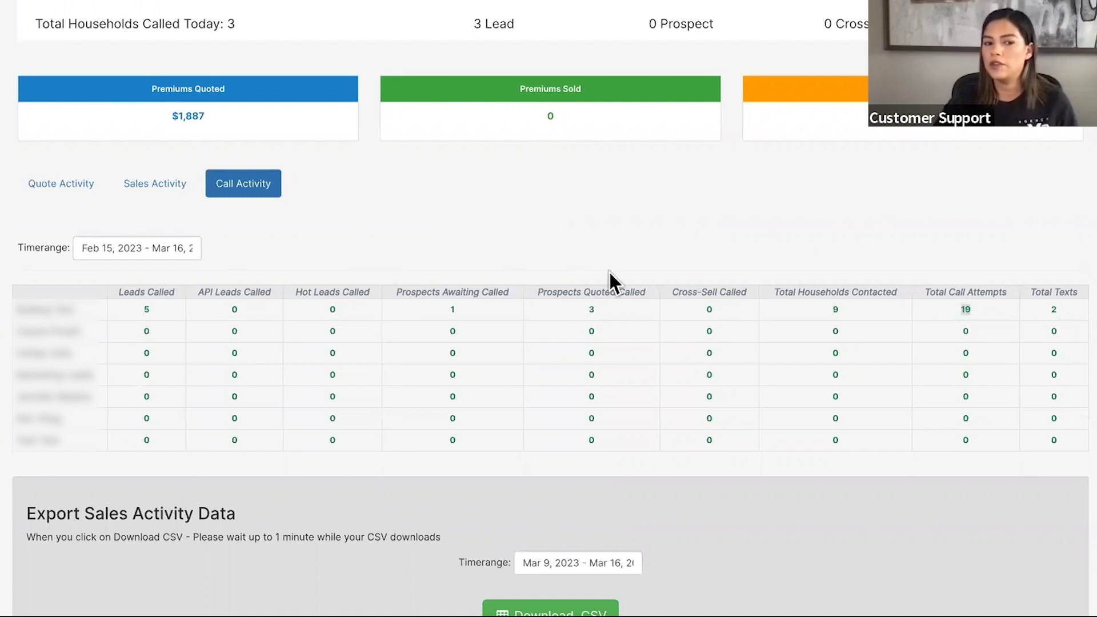
{"action": "scroll", "coordinate": [613, 285], "scroll_direction": "up", "scroll_amount": 1}
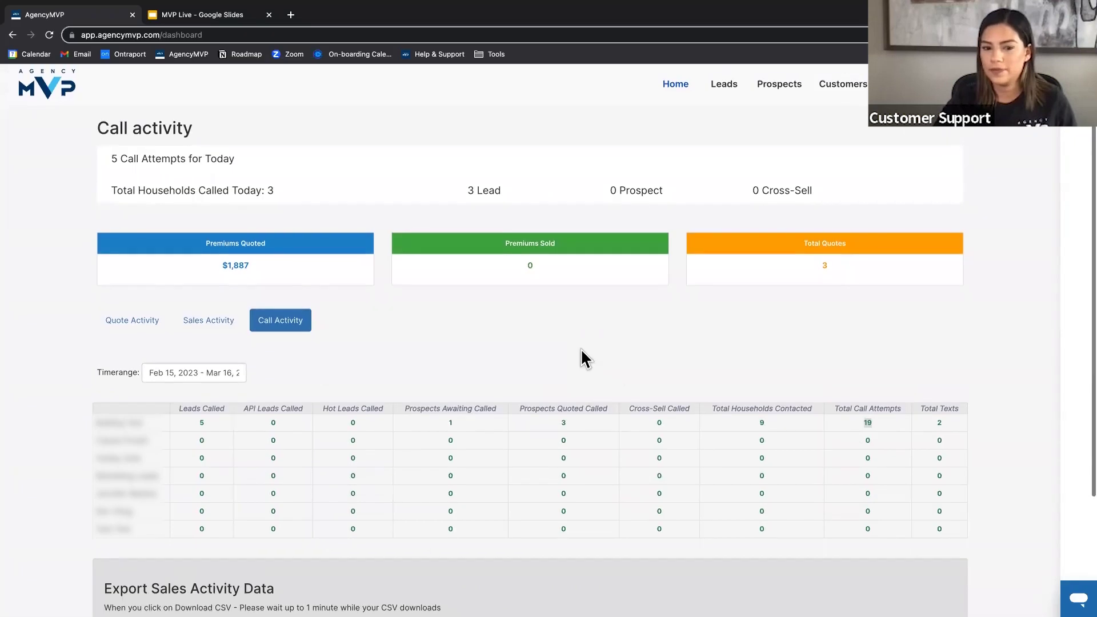
{"action": "scroll", "coordinate": [581, 351], "scroll_direction": "up", "scroll_amount": 1}
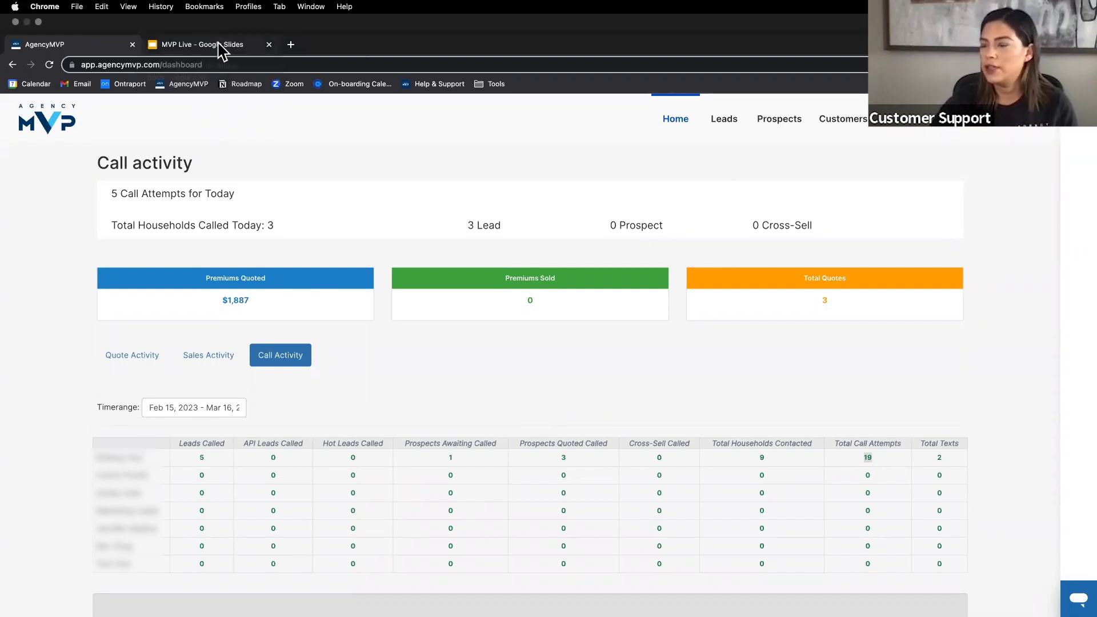
- Switch to the MVP Live presentation in Google Slides and present the Contact Info & Resources slide full screen
{"action": "left_click", "coordinate": [221, 46]}
{"action": "left_click", "coordinate": [69, 221]}
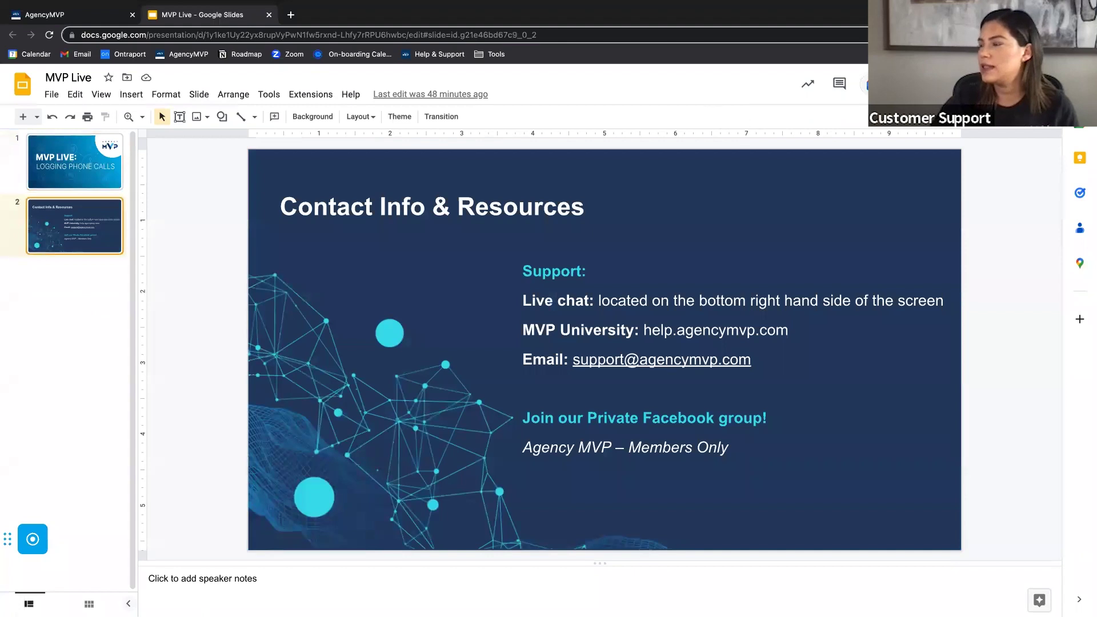
{"action": "key", "text": "super+Return"}
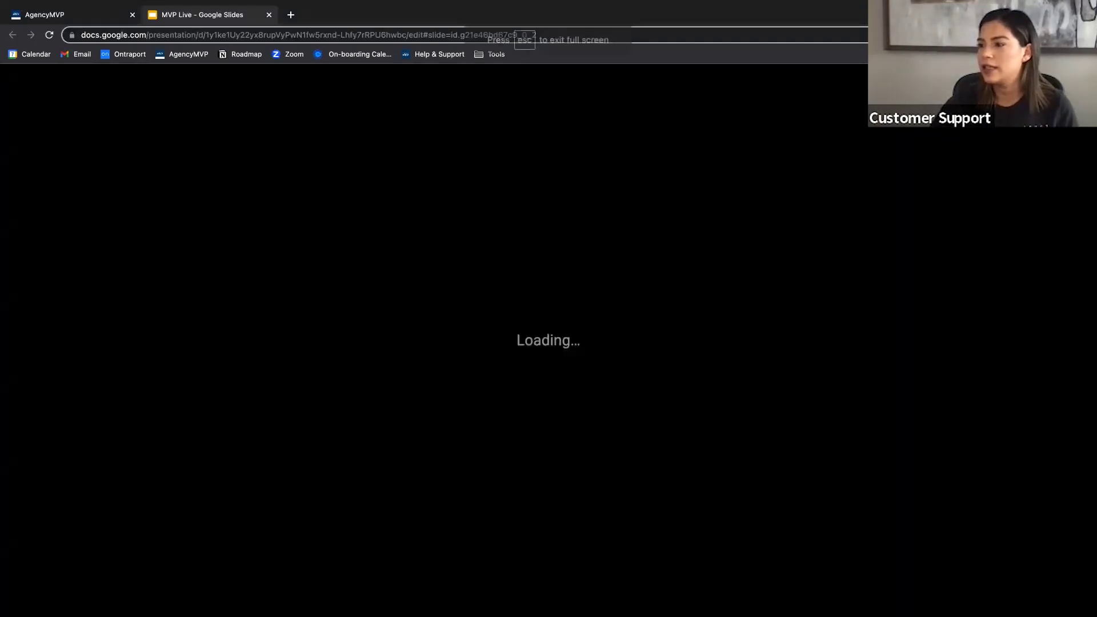